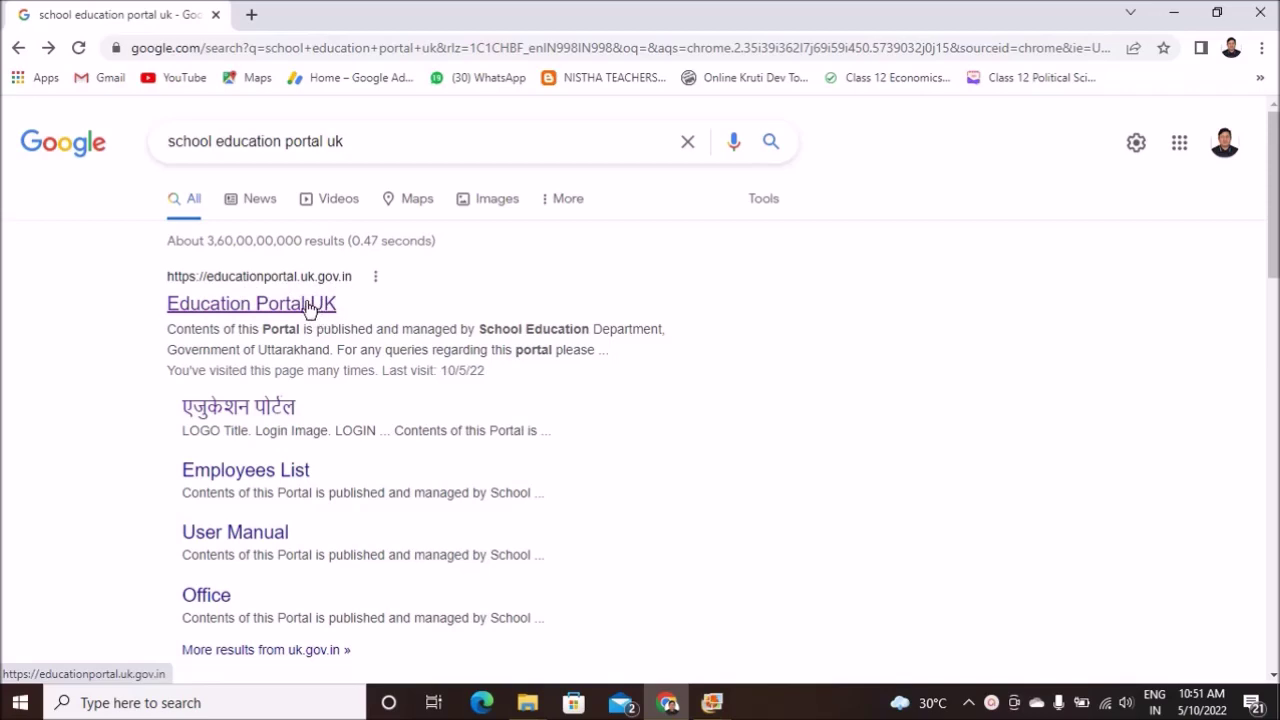
Open the Education Portal UK site from the search results and go to its login page
left_click(308, 304)
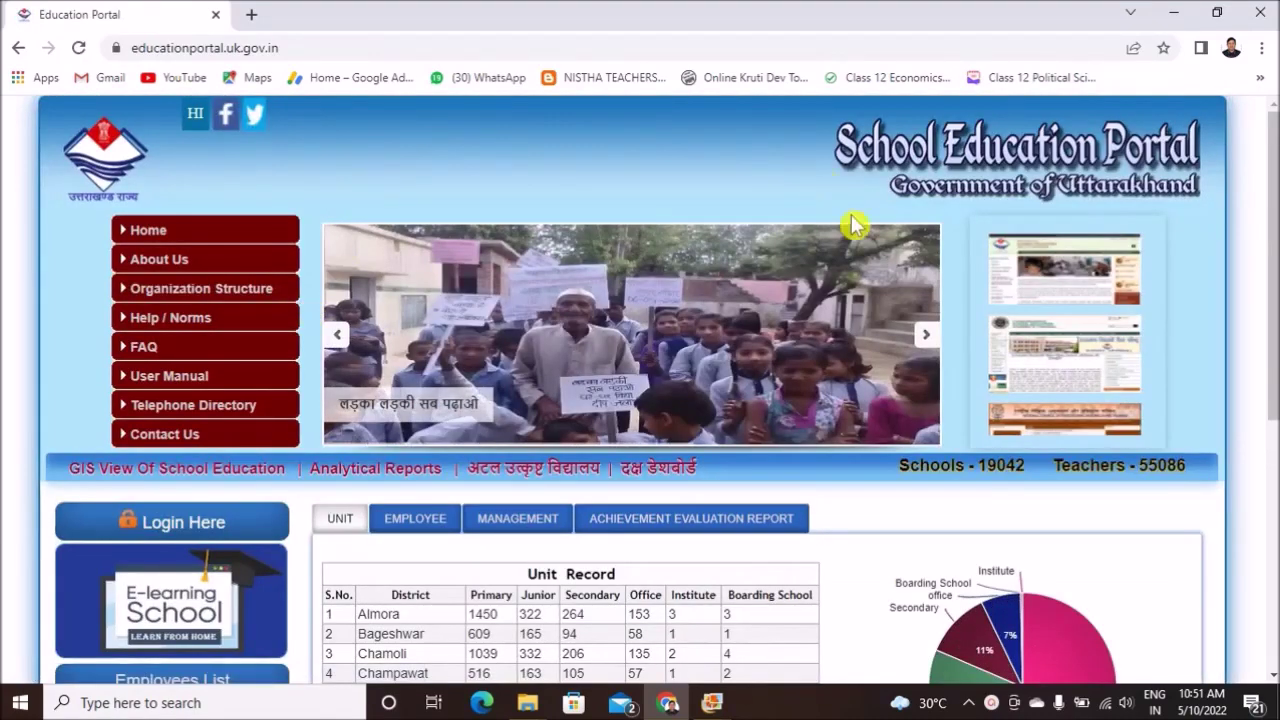
left_click_drag(1270, 235, 1276, 275)
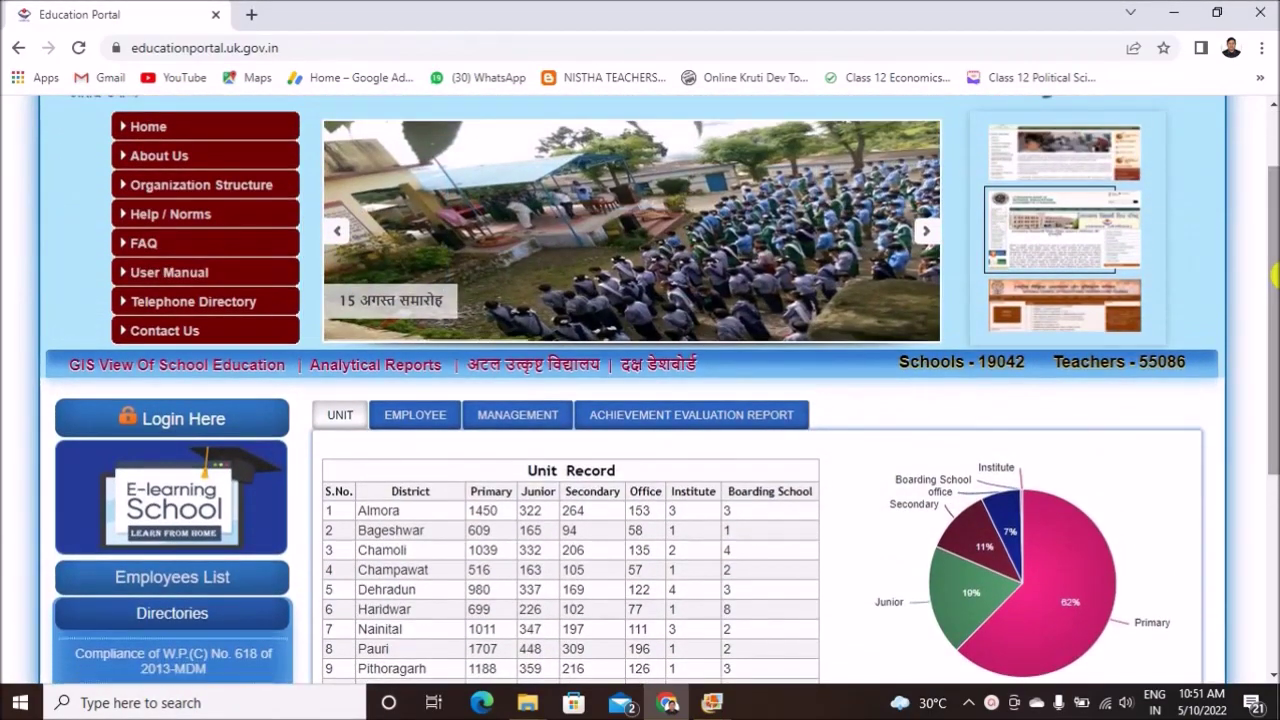
left_click_drag(1276, 275, 1276, 245)
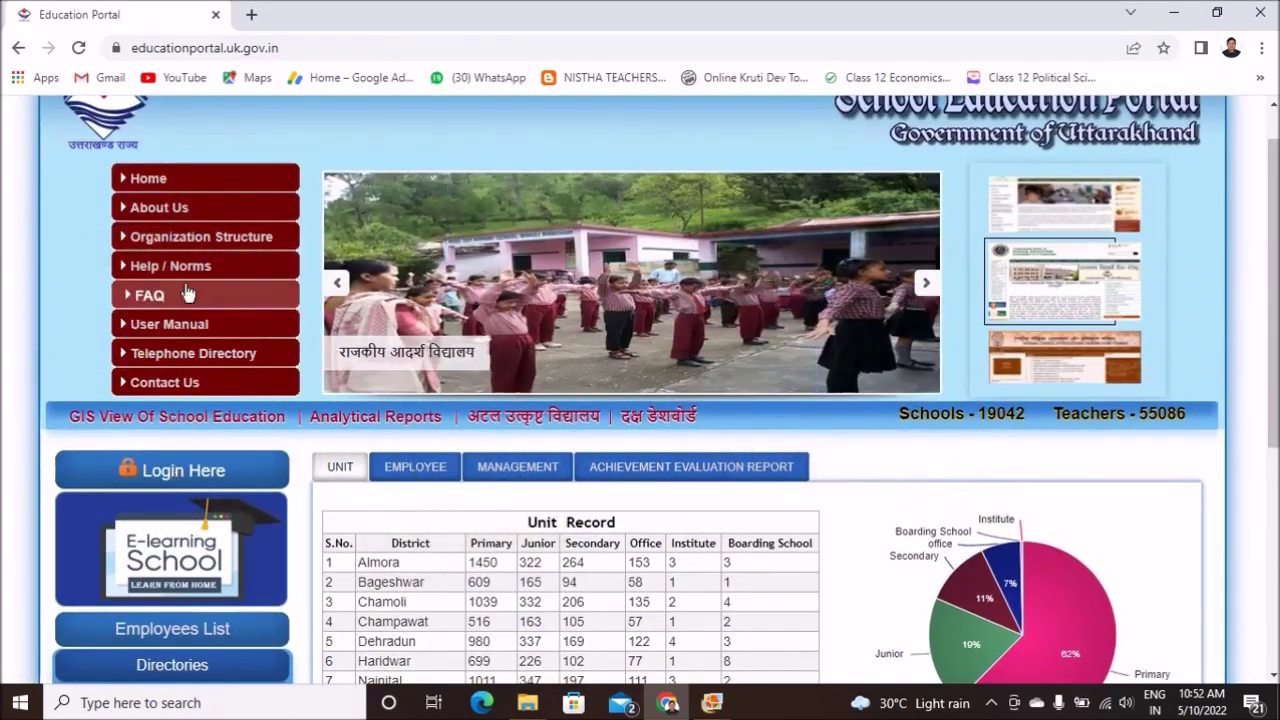
left_click(203, 484)
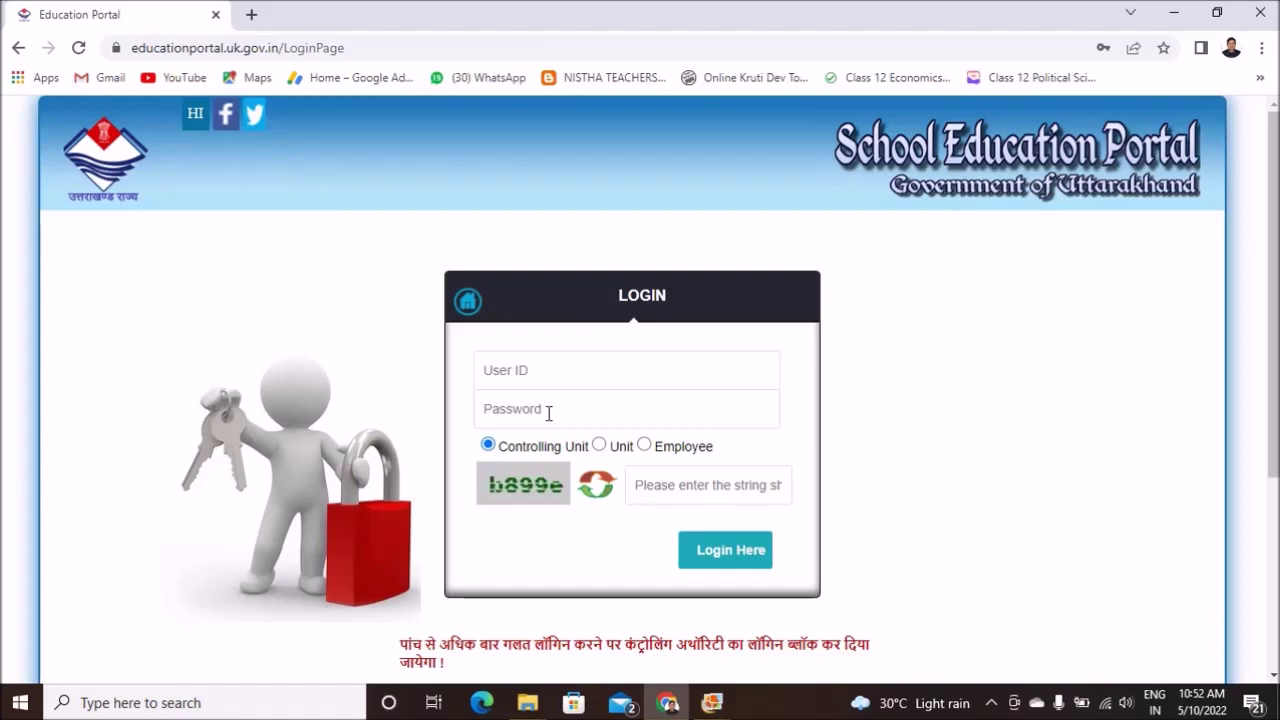
Choose the Unit login type and fill in the saved user ID and password
left_click(599, 446)
left_click(583, 376)
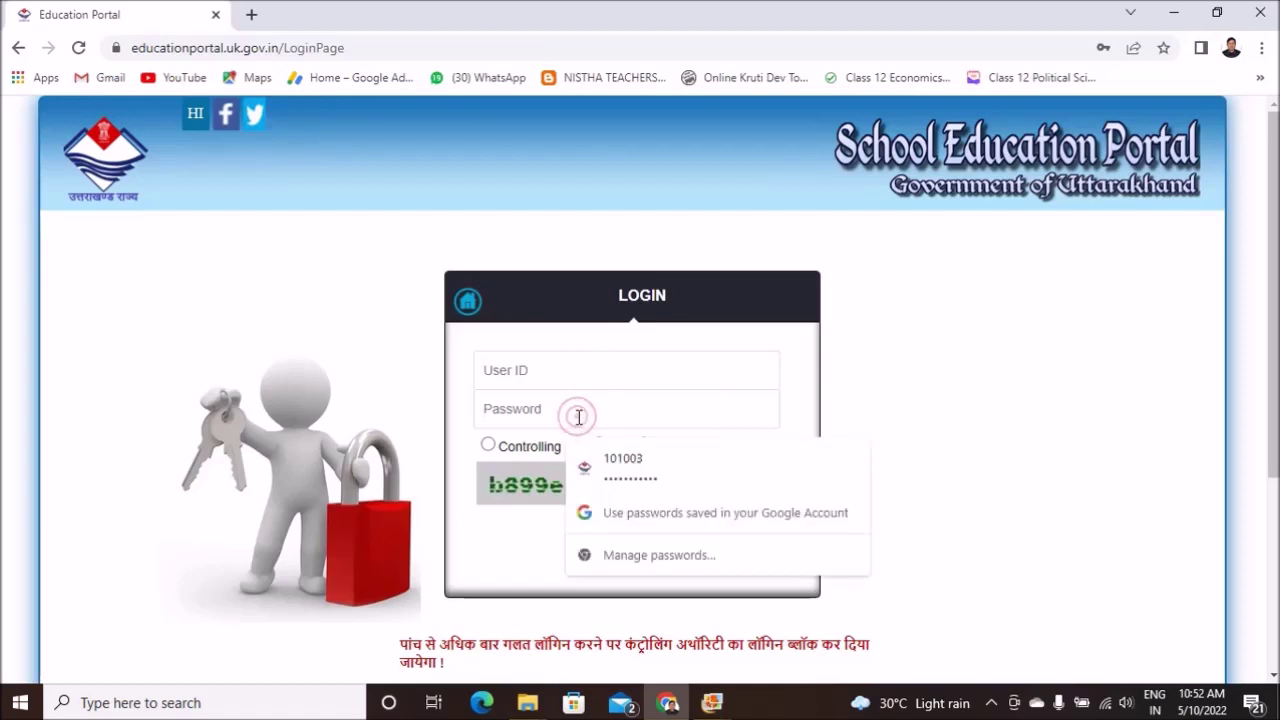
left_click(577, 366)
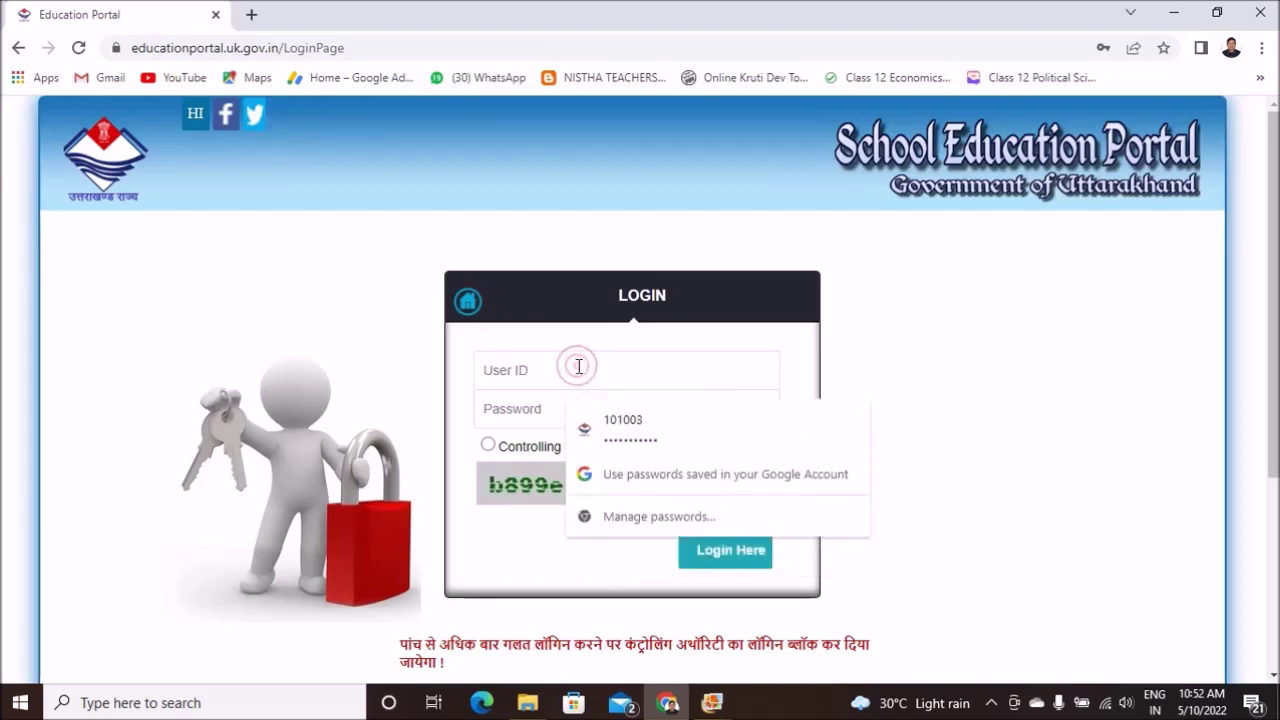
left_click(608, 426)
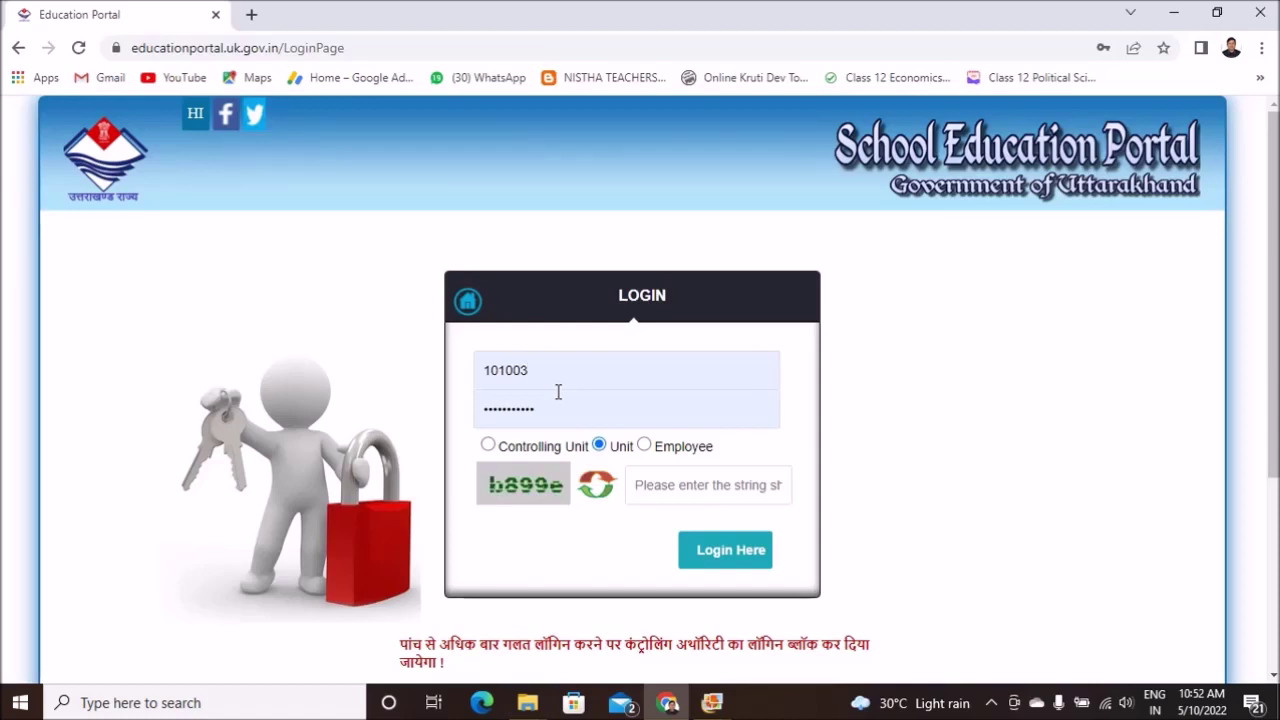
left_click(535, 370)
Enter the captcha string shown on the login form and log in to the unit account
left_click(676, 484)
type("b")
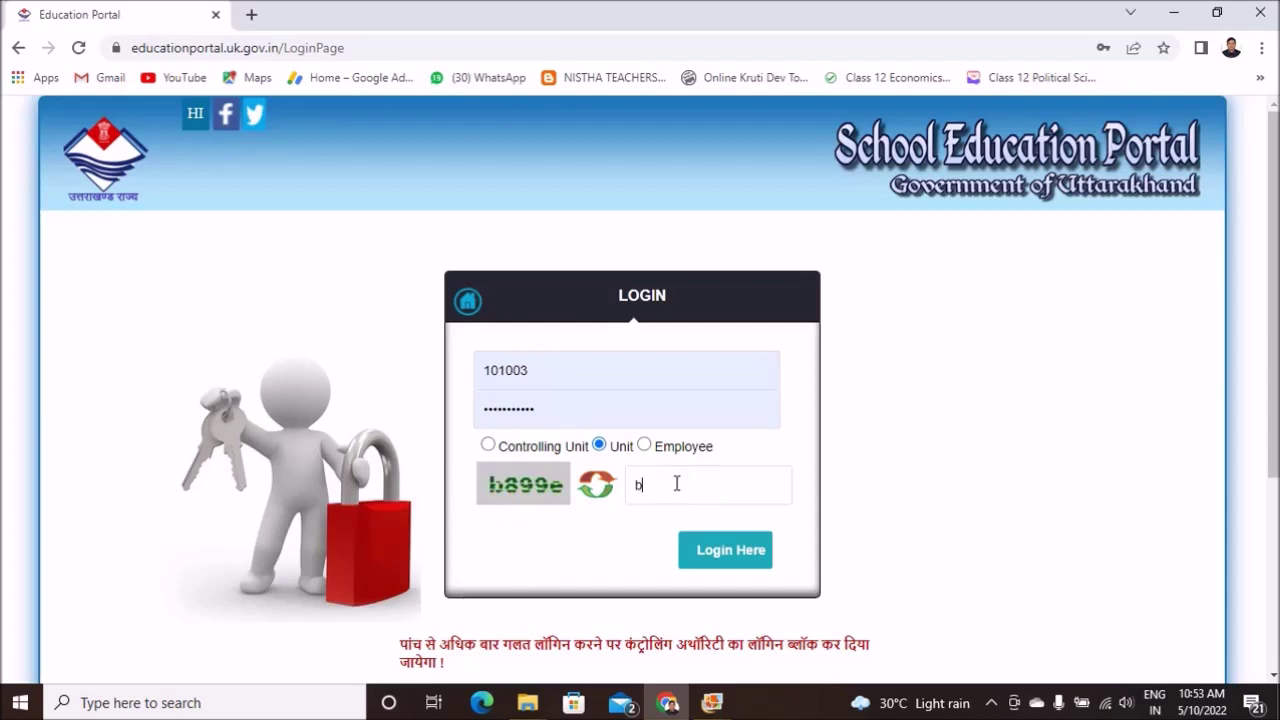
type("899e")
left_click(731, 551)
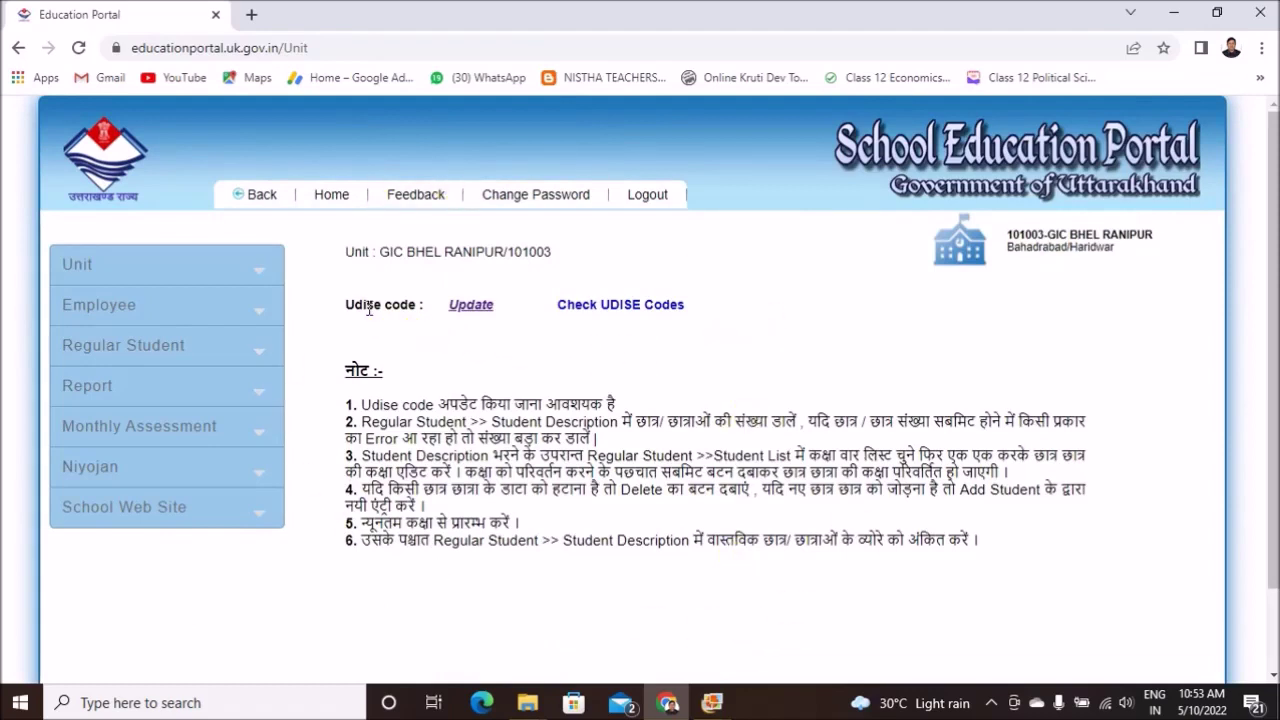
Download the list for checking UDISE codes and open the UDISE_CODE (2).xlsx file in Excel
left_click(632, 310)
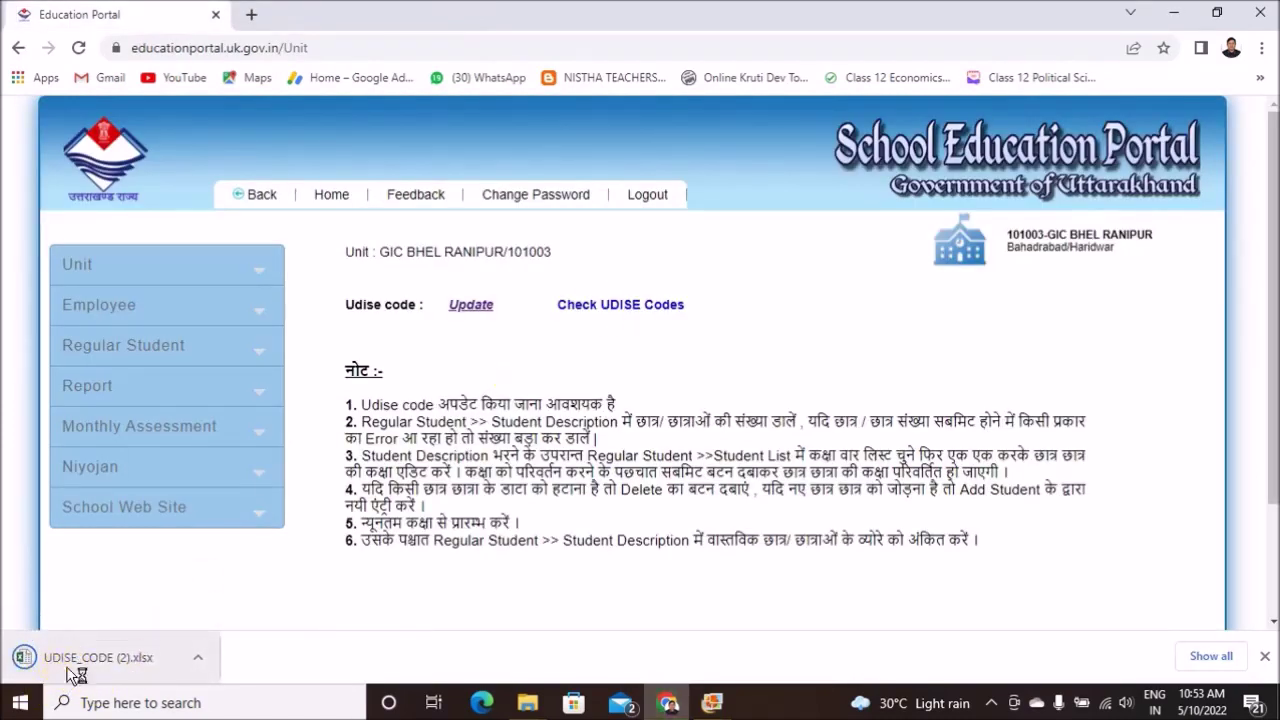
left_click(198, 660)
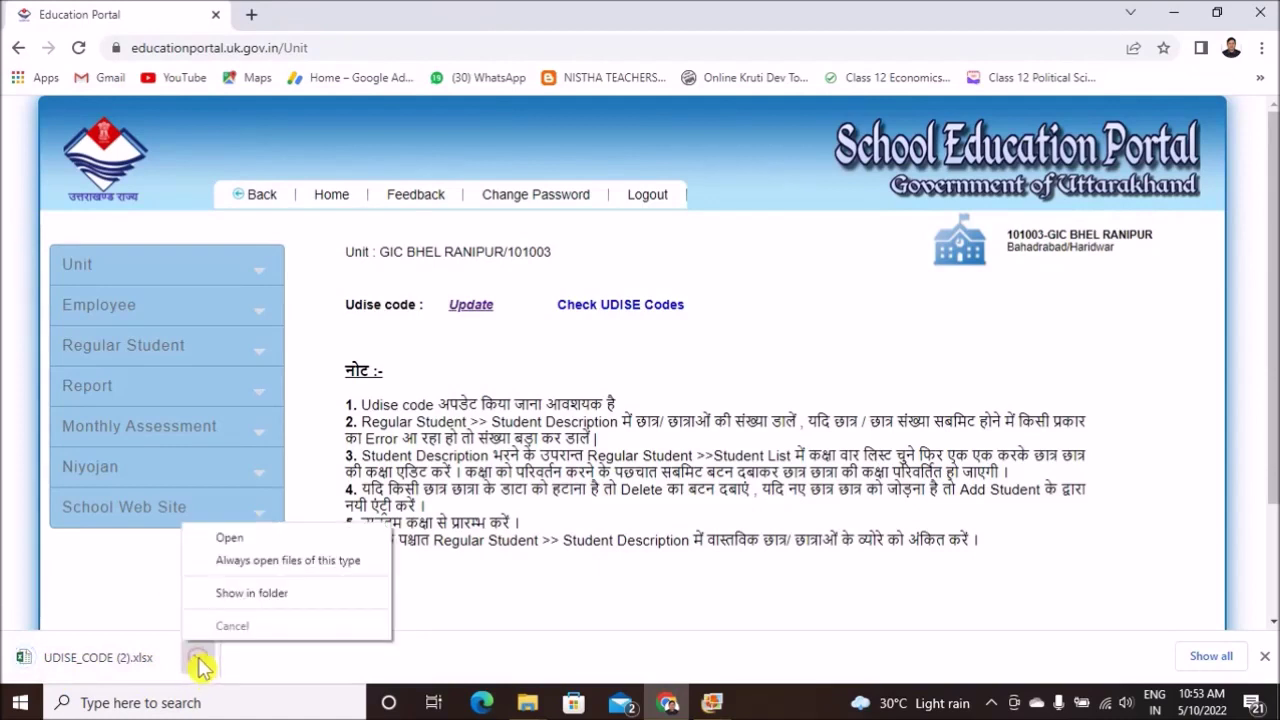
left_click(229, 537)
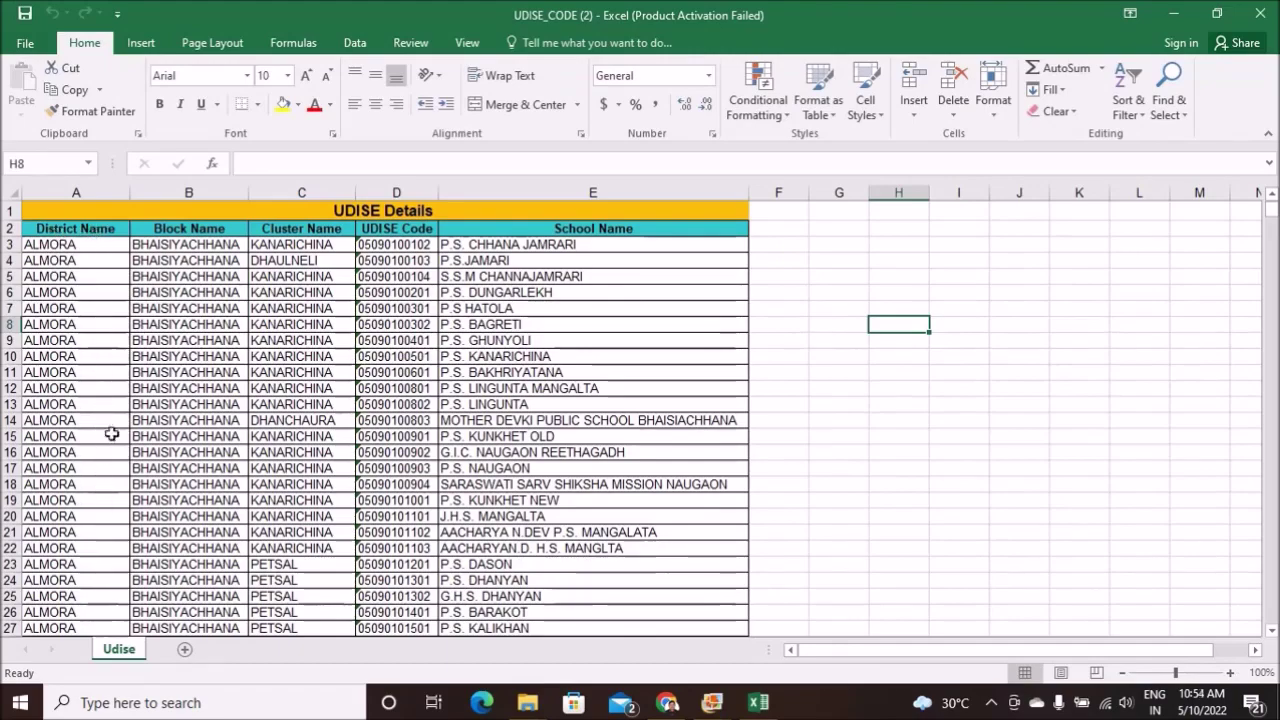
Look through the district, block, cluster, UDISE code and school name columns, and minimize the workbook to return to the portal
scroll(414, 365, "down", 5)
scroll(414, 372, "up", 5)
scroll(570, 550, "down", 4)
scroll(521, 449, "down", 4)
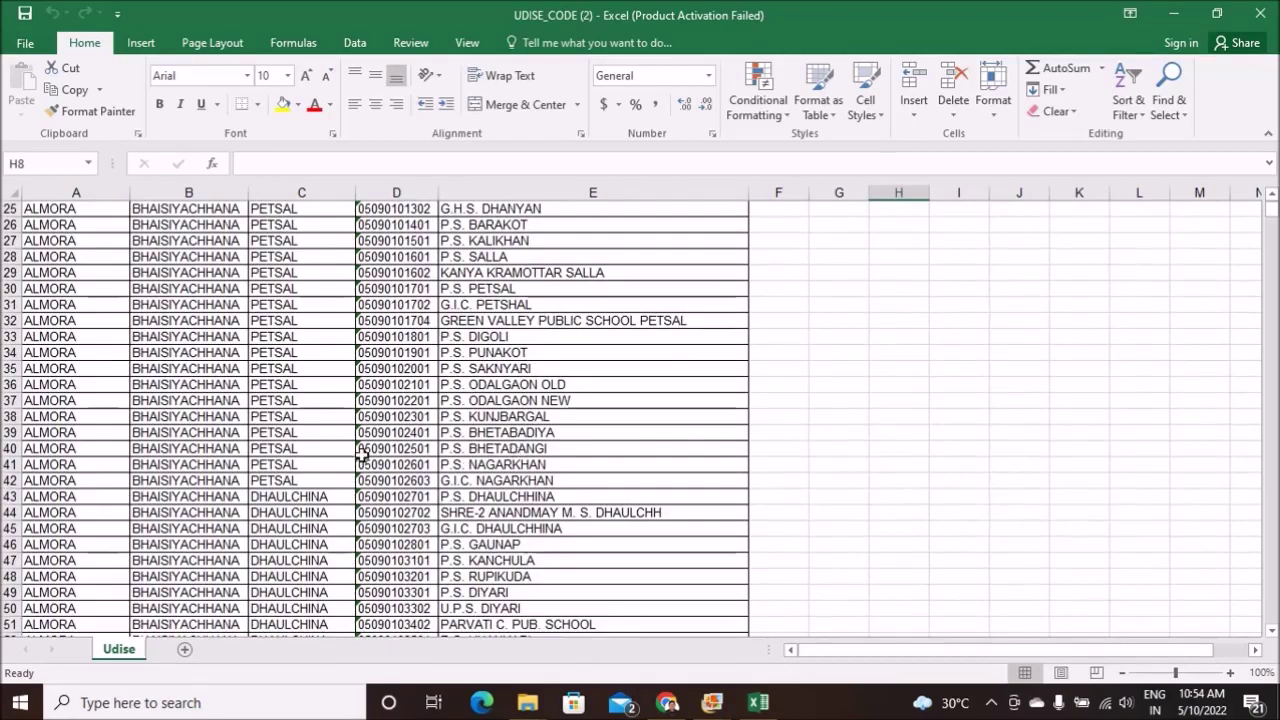
scroll(294, 449, "up", 5)
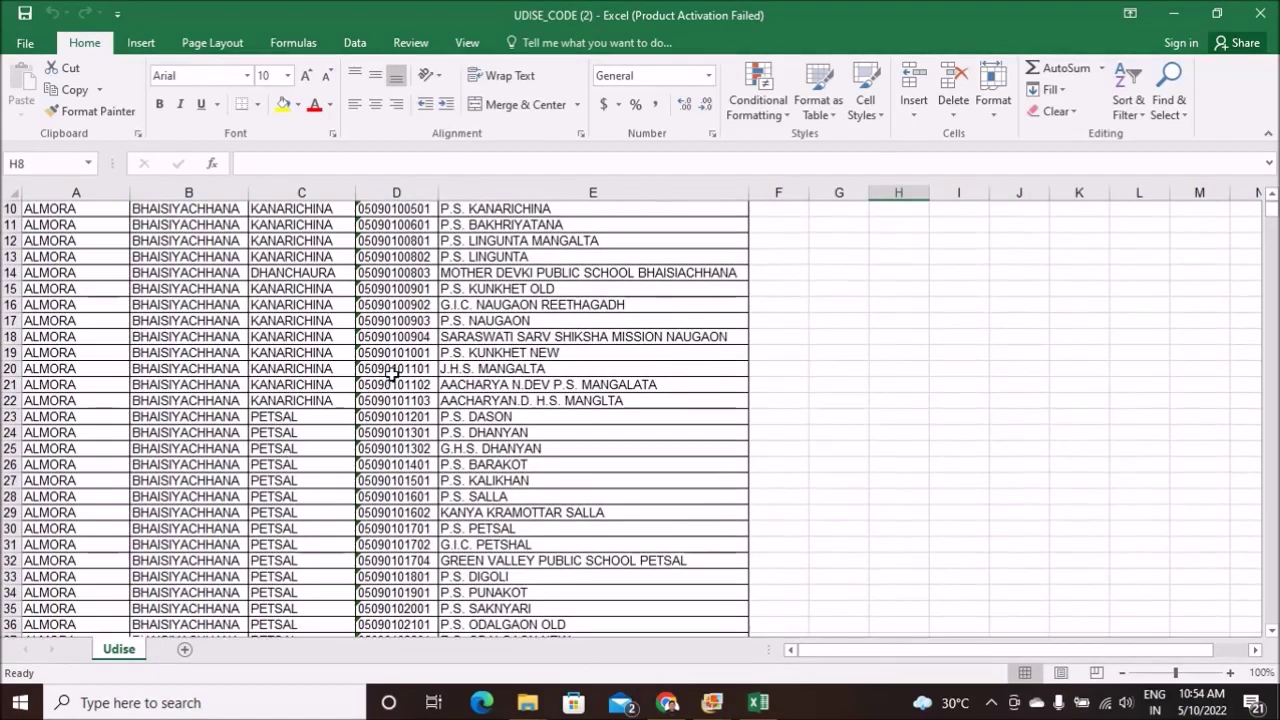
scroll(392, 372, "up", 3)
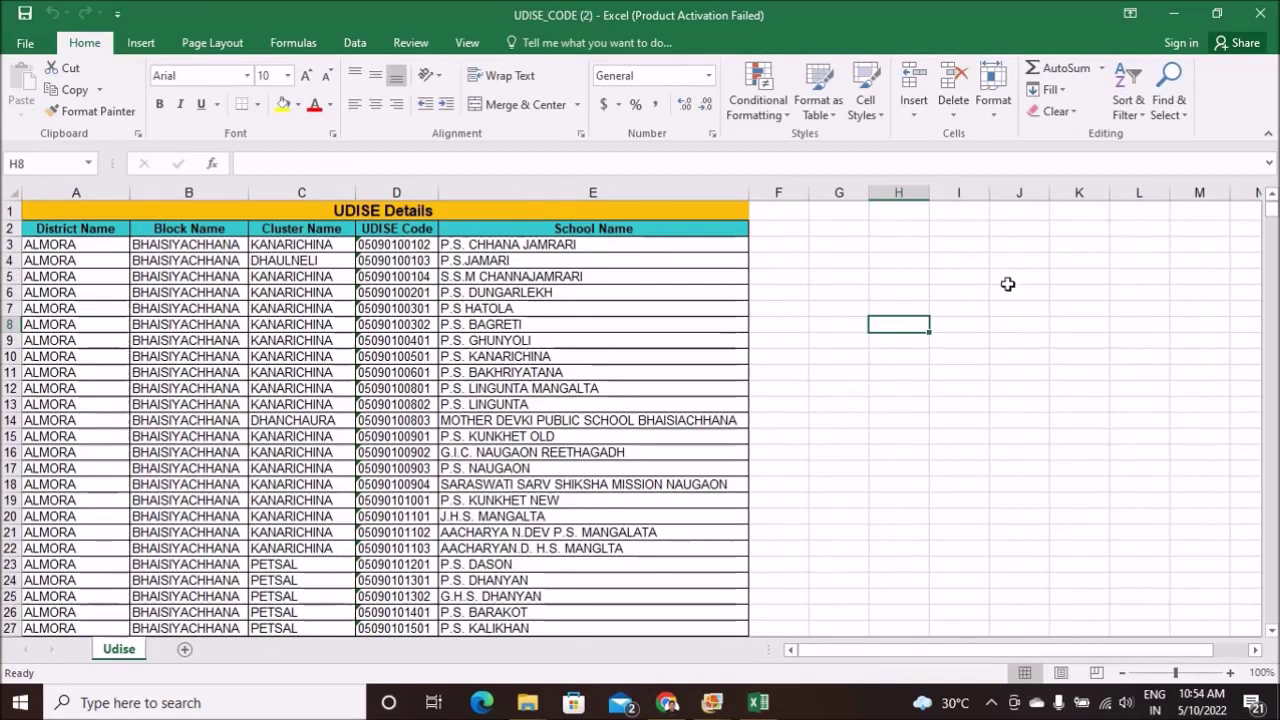
left_click(1178, 22)
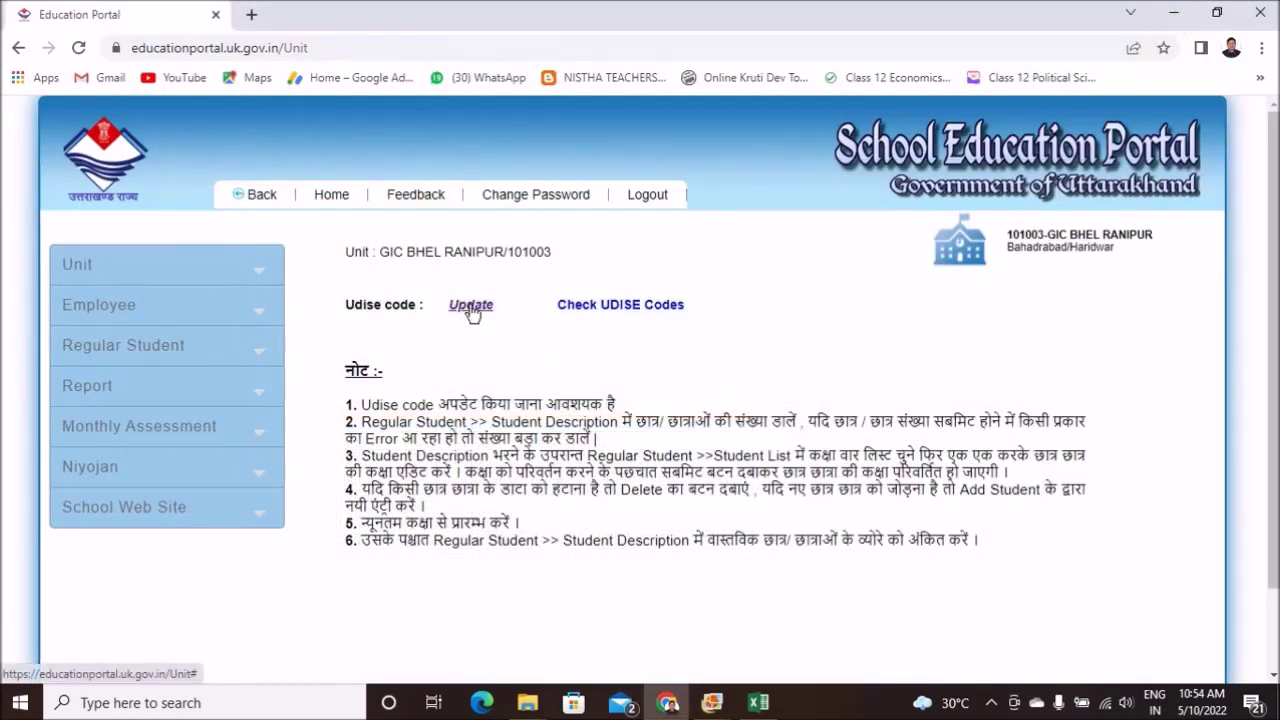
Open the unit's UDISE code for updating and go to the Students Description page for regular students
left_click(471, 308)
left_click(452, 327)
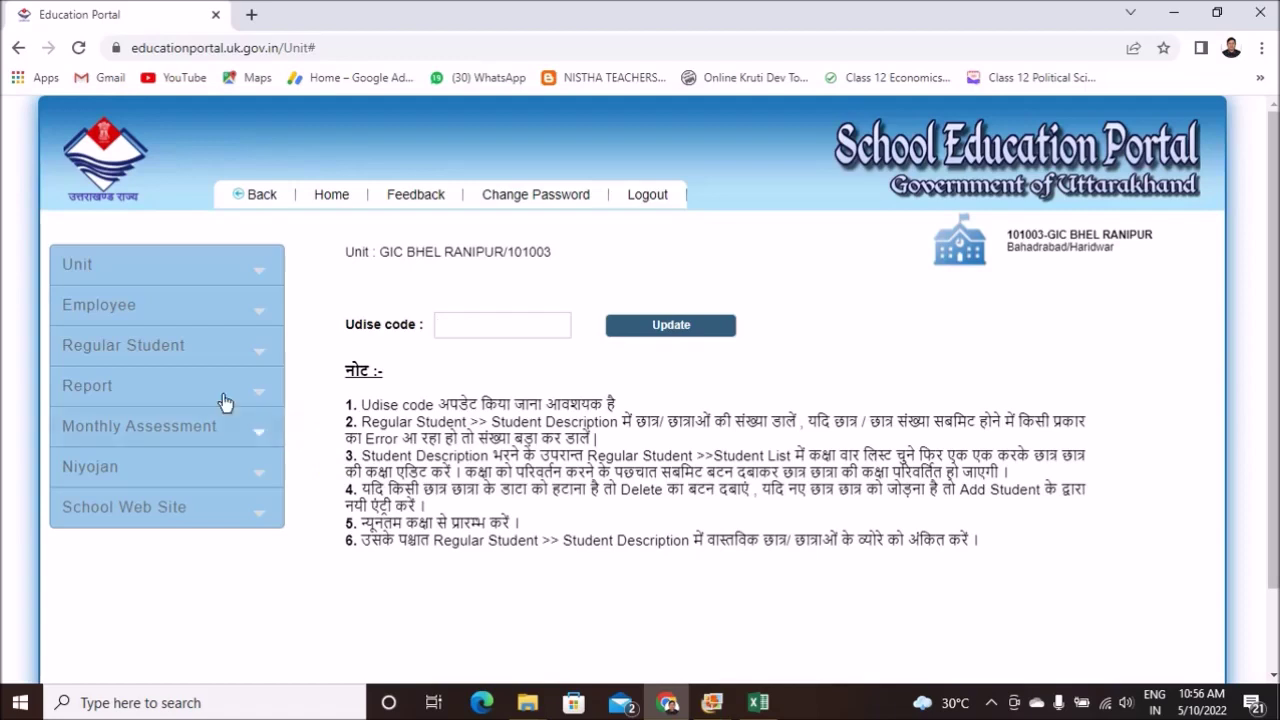
left_click(175, 350)
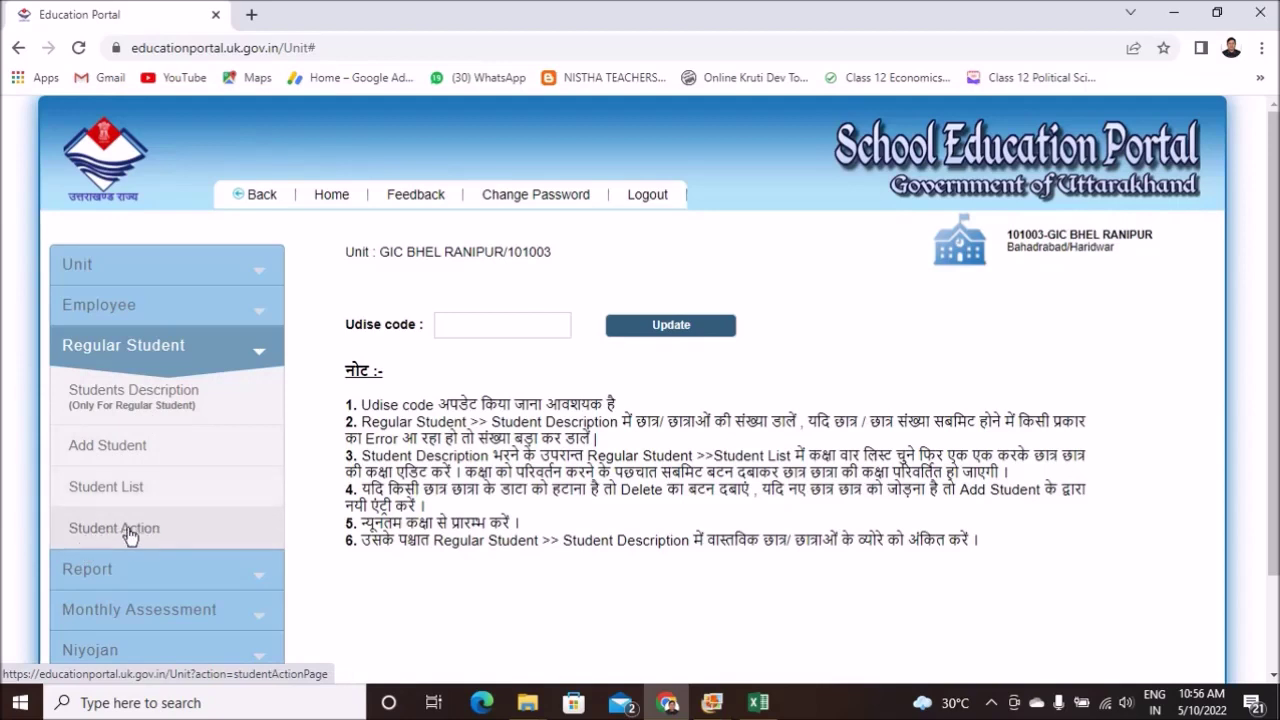
left_click(146, 402)
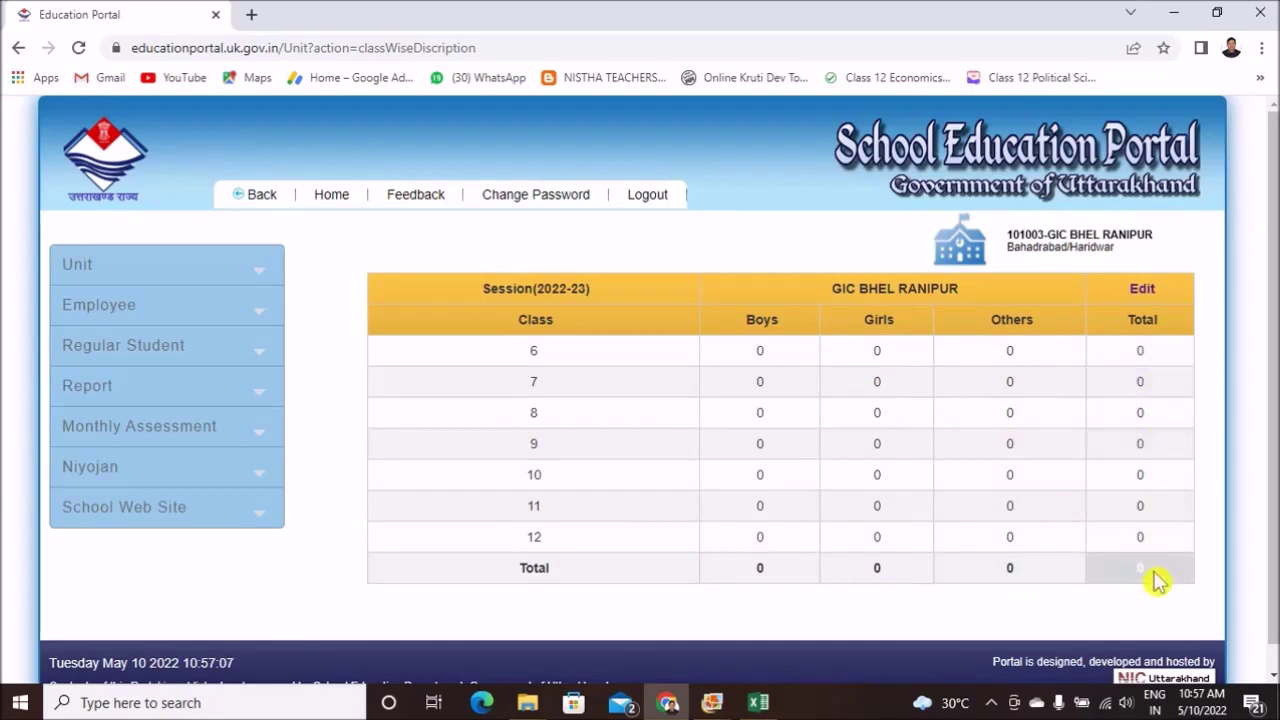
View the asc image with the 2022-23 students record and the children image with the school notes, minimizing each one
mouse_move(712, 703)
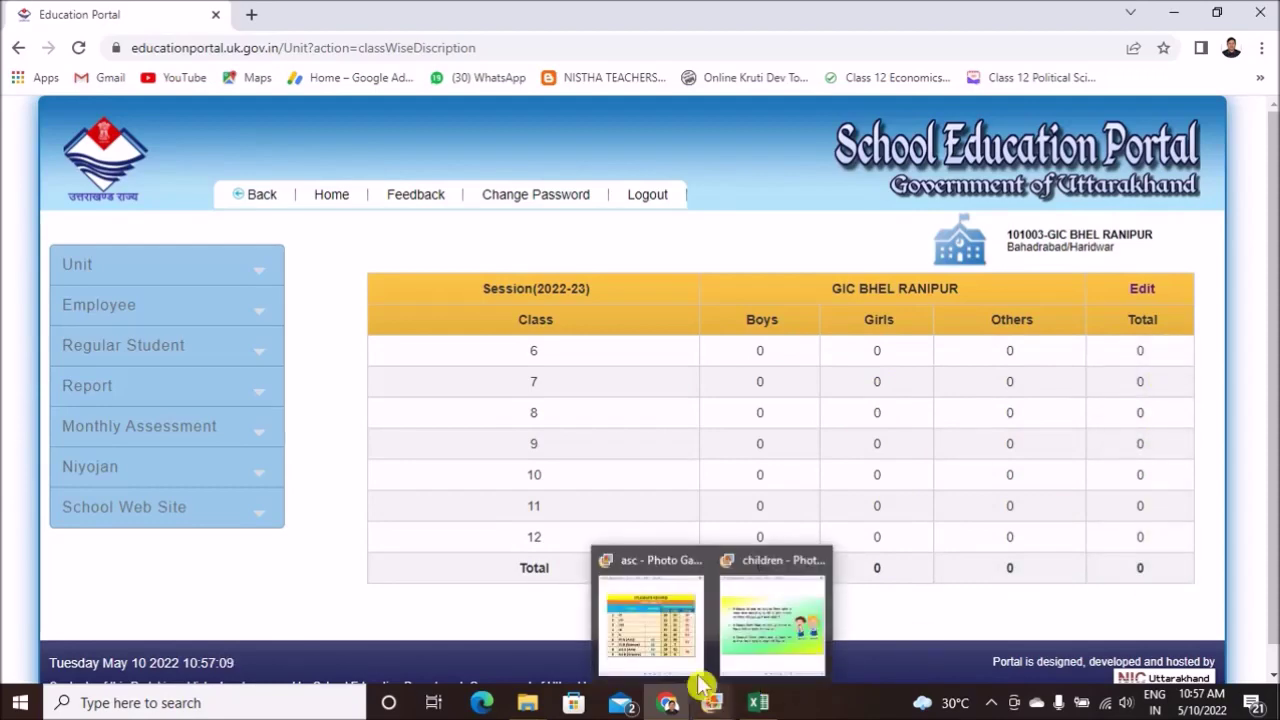
left_click(688, 660)
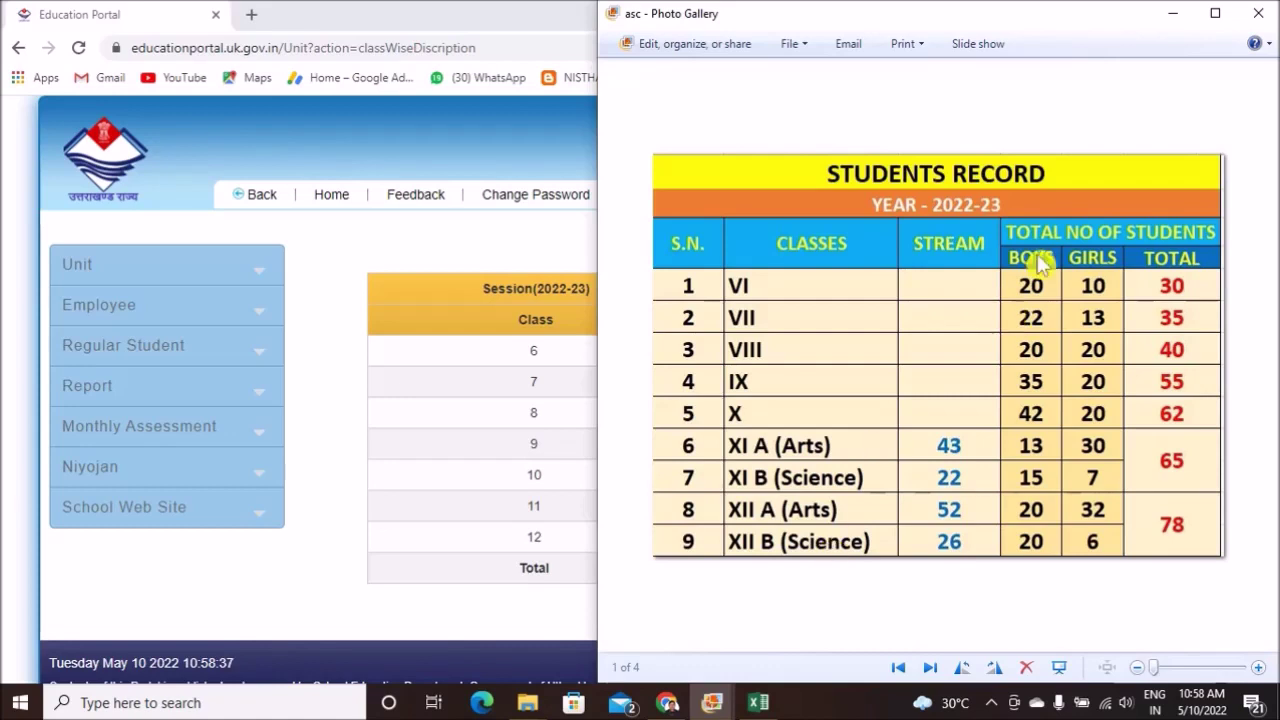
left_click(1171, 14)
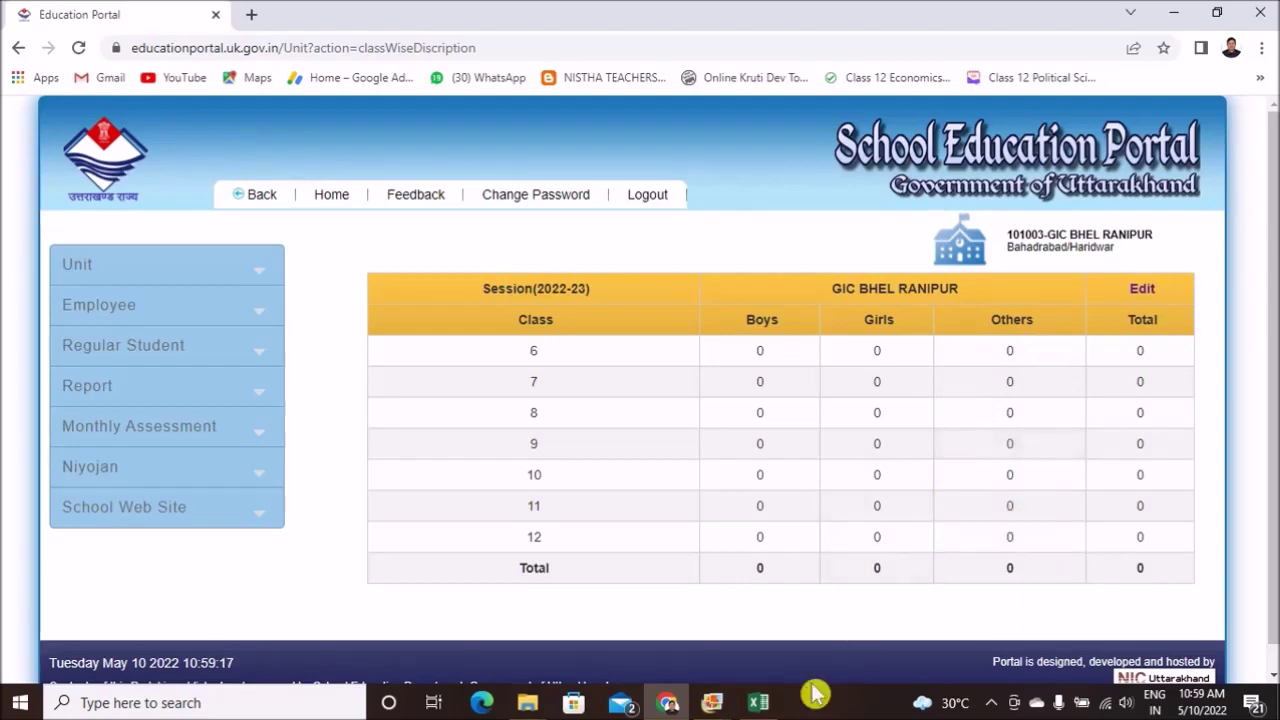
left_click(730, 690)
left_click(755, 640)
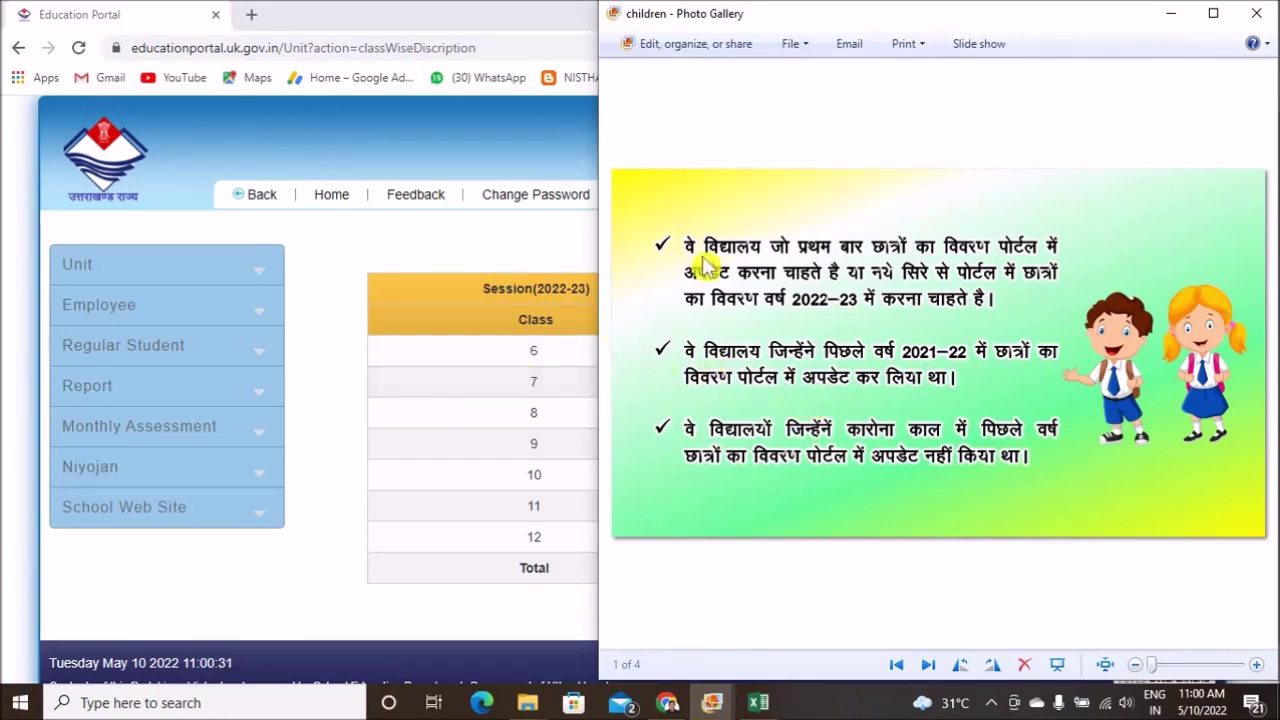
left_click(1171, 13)
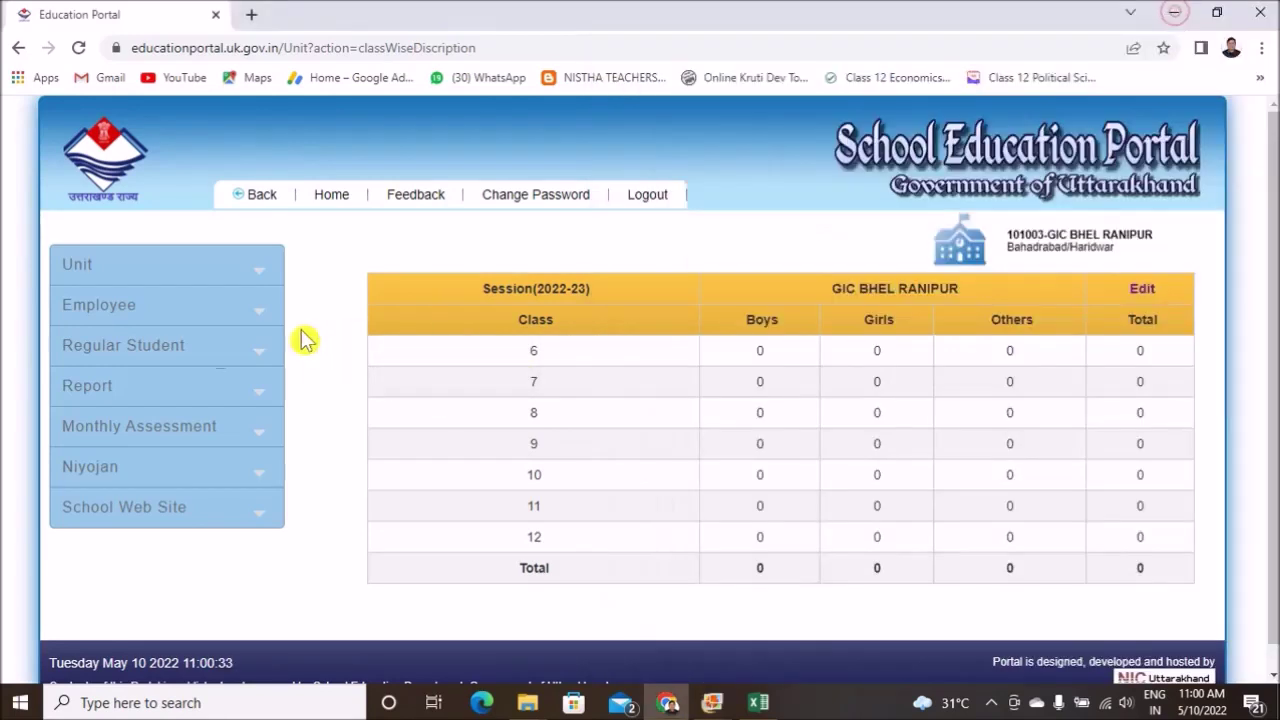
Edit the 2022-23 student description table and set class 6 to 20 boys and 10 girls
left_click(168, 355)
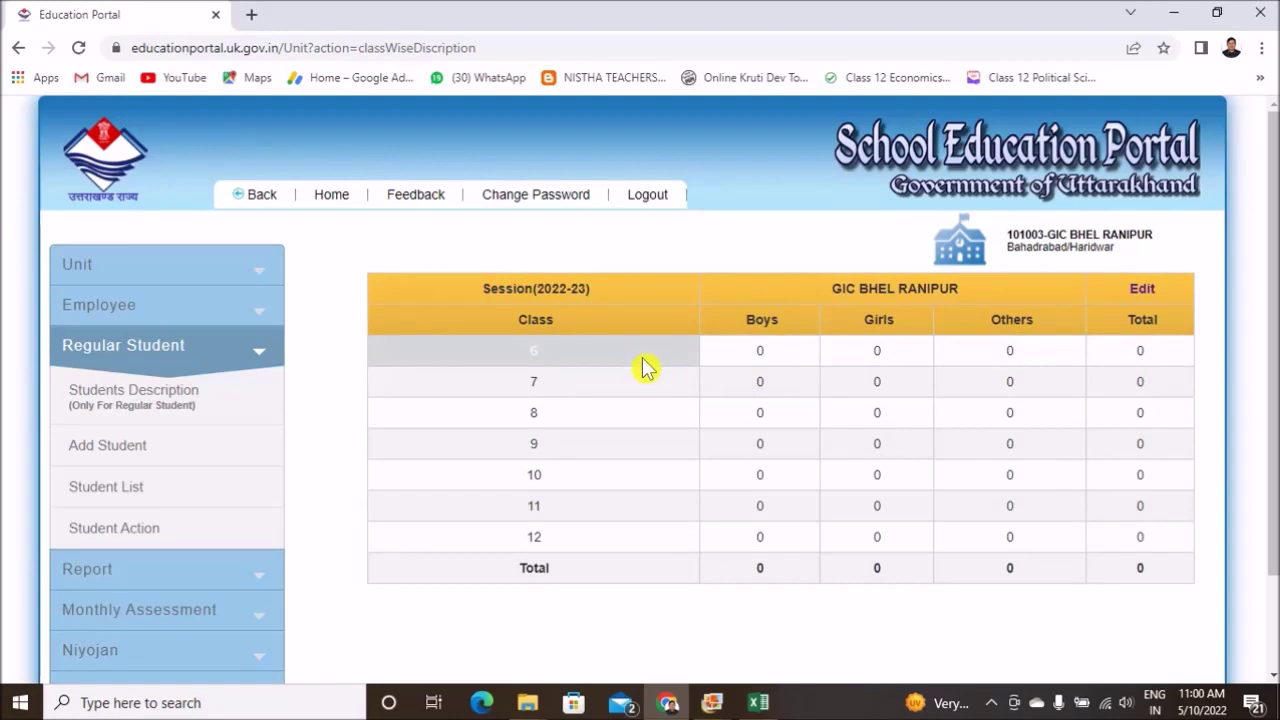
left_click(1142, 297)
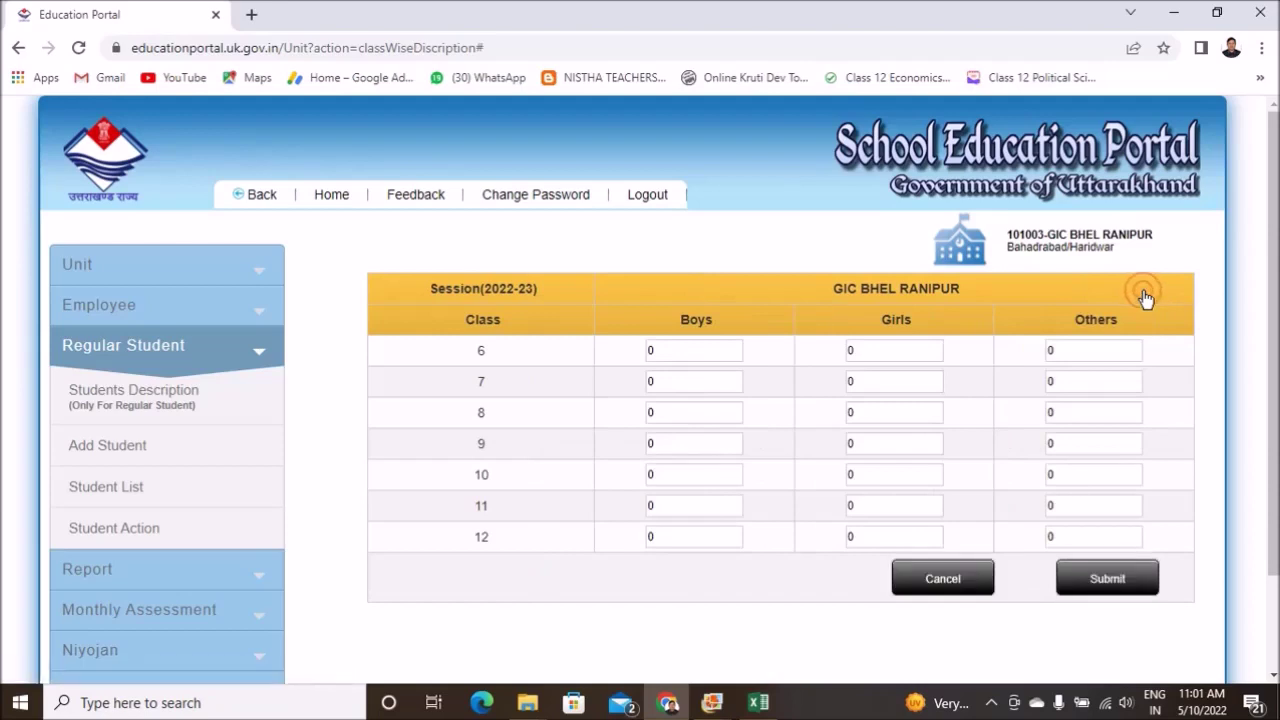
double_click(645, 358)
type("20")
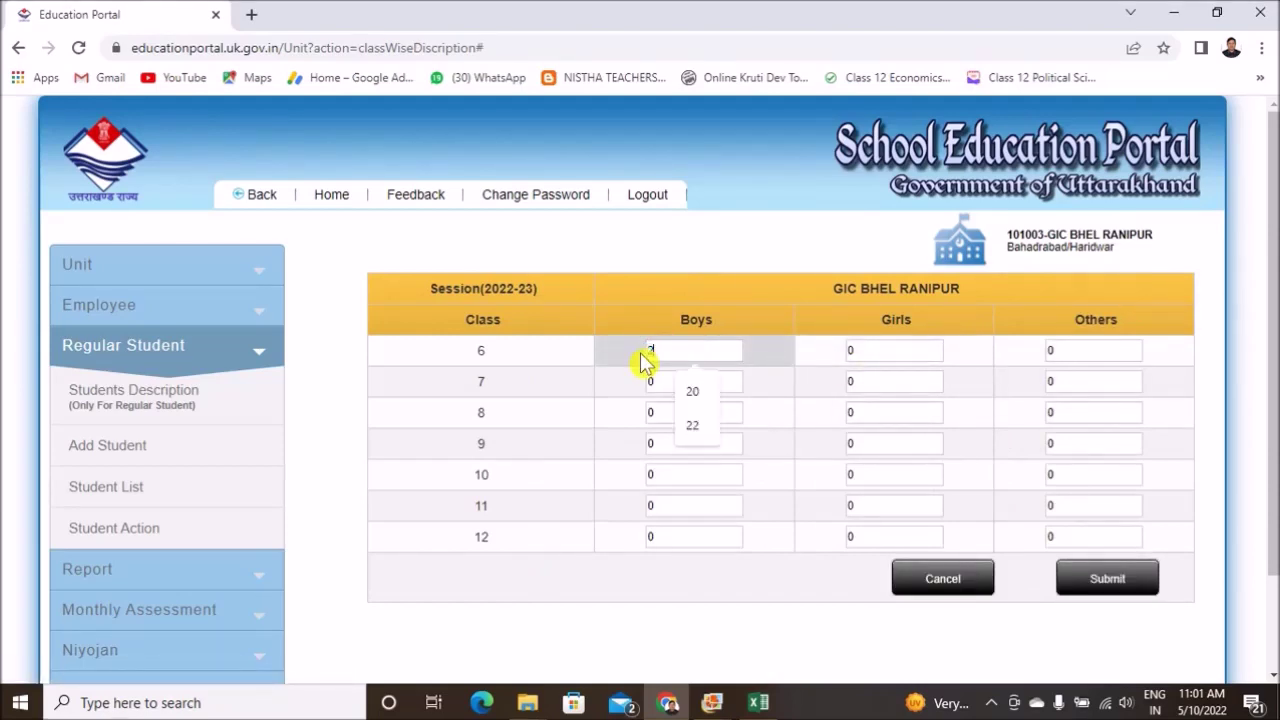
double_click(850, 350)
type("10")
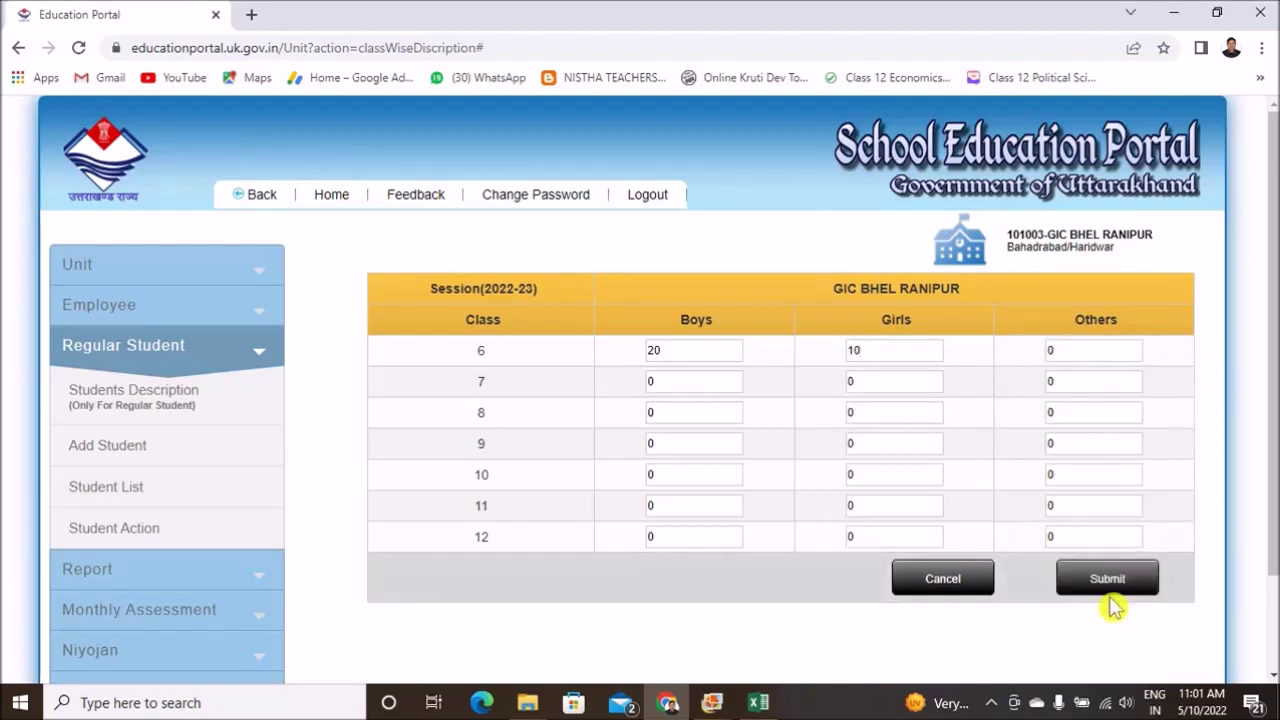
Set class 7 to 25 boys and 20 girls and submit the student counts
double_click(651, 381)
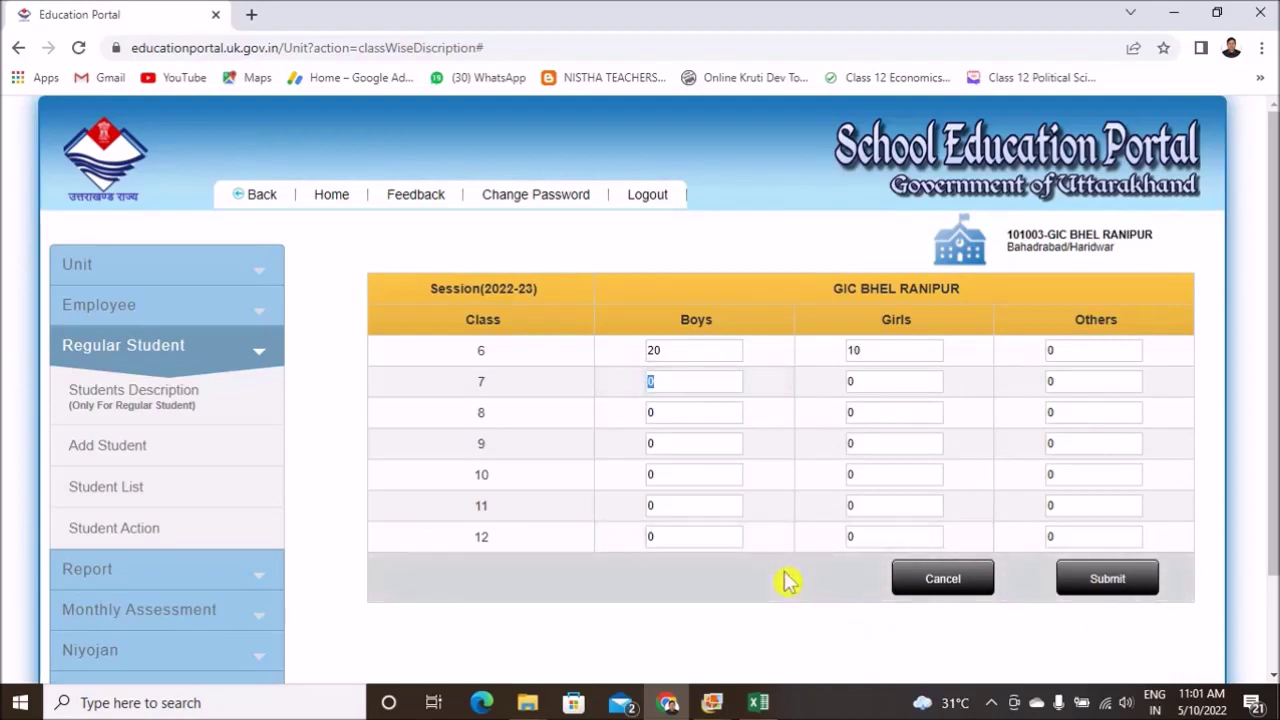
type("25")
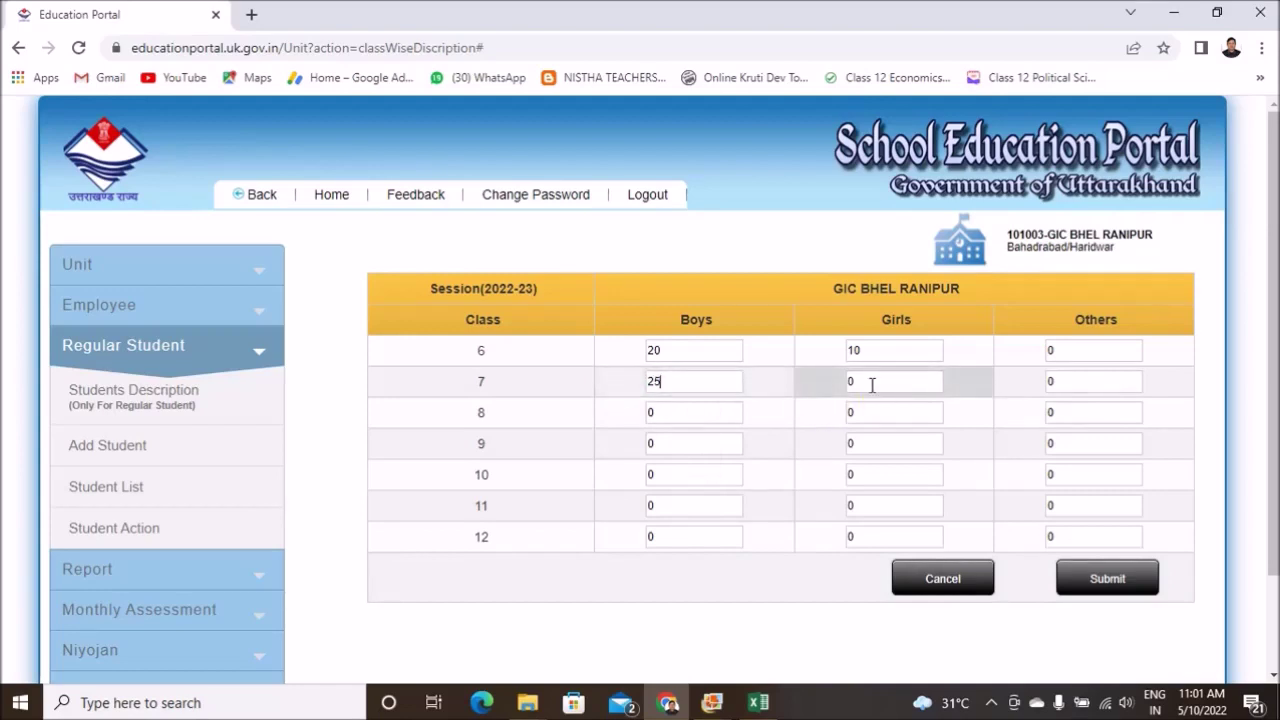
left_click(853, 385)
left_click(1109, 588)
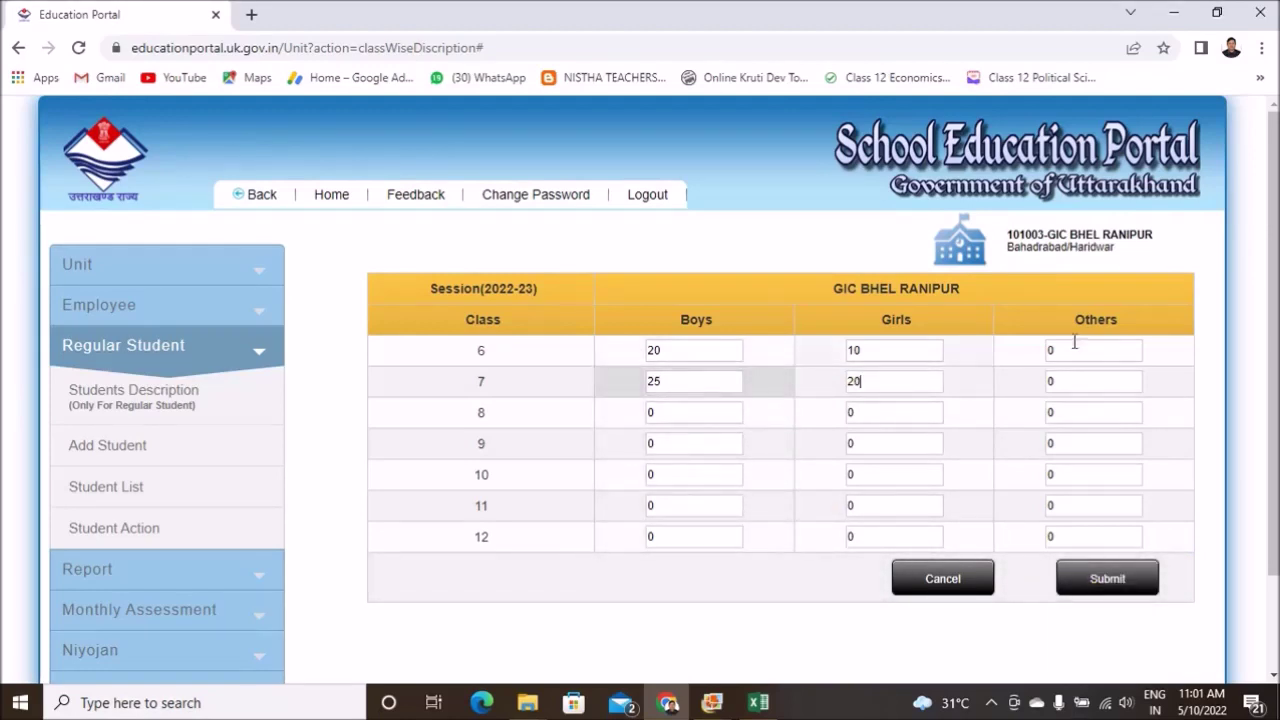
left_click(1117, 589)
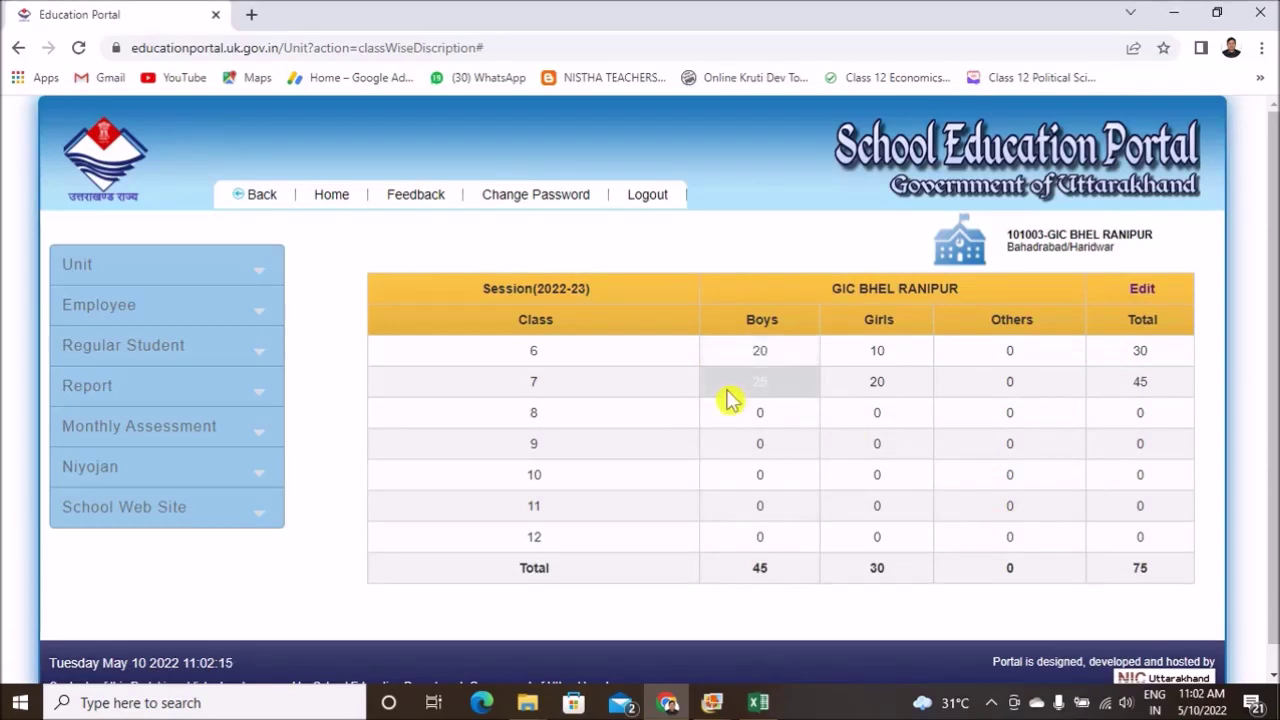
Open the Add Student form for regular students at its Personal Information section
left_click(190, 350)
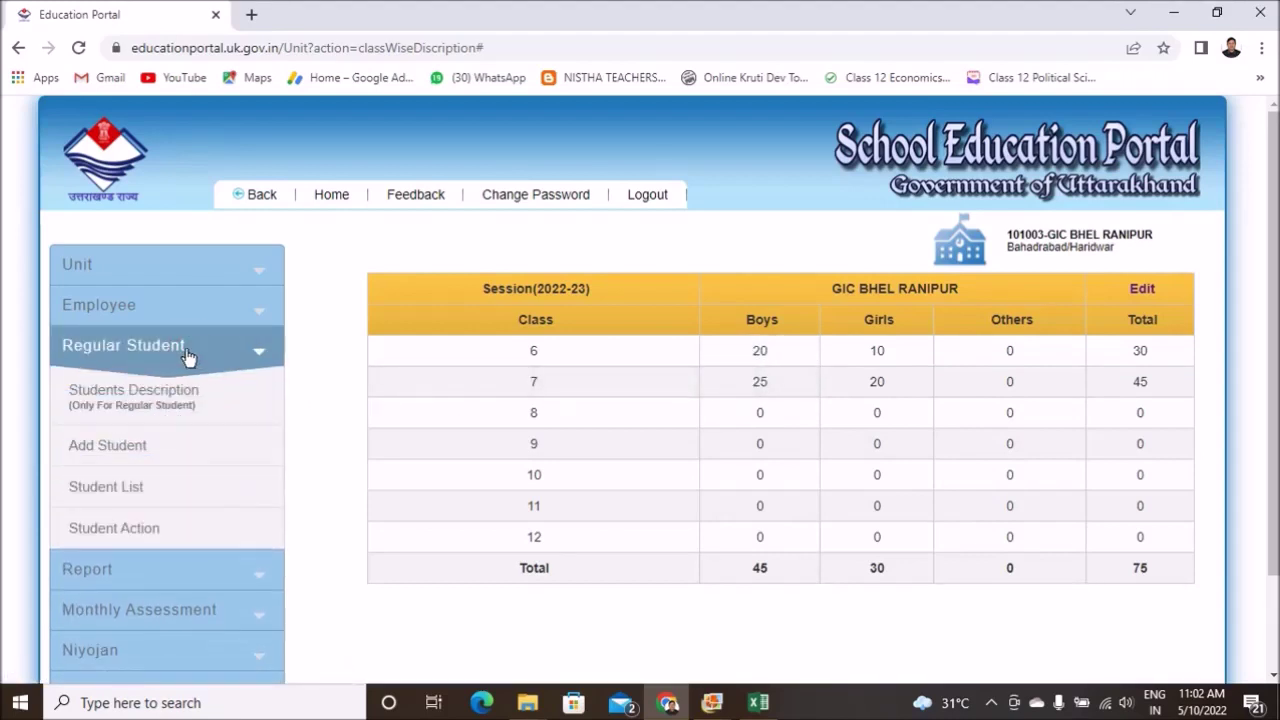
left_click(128, 457)
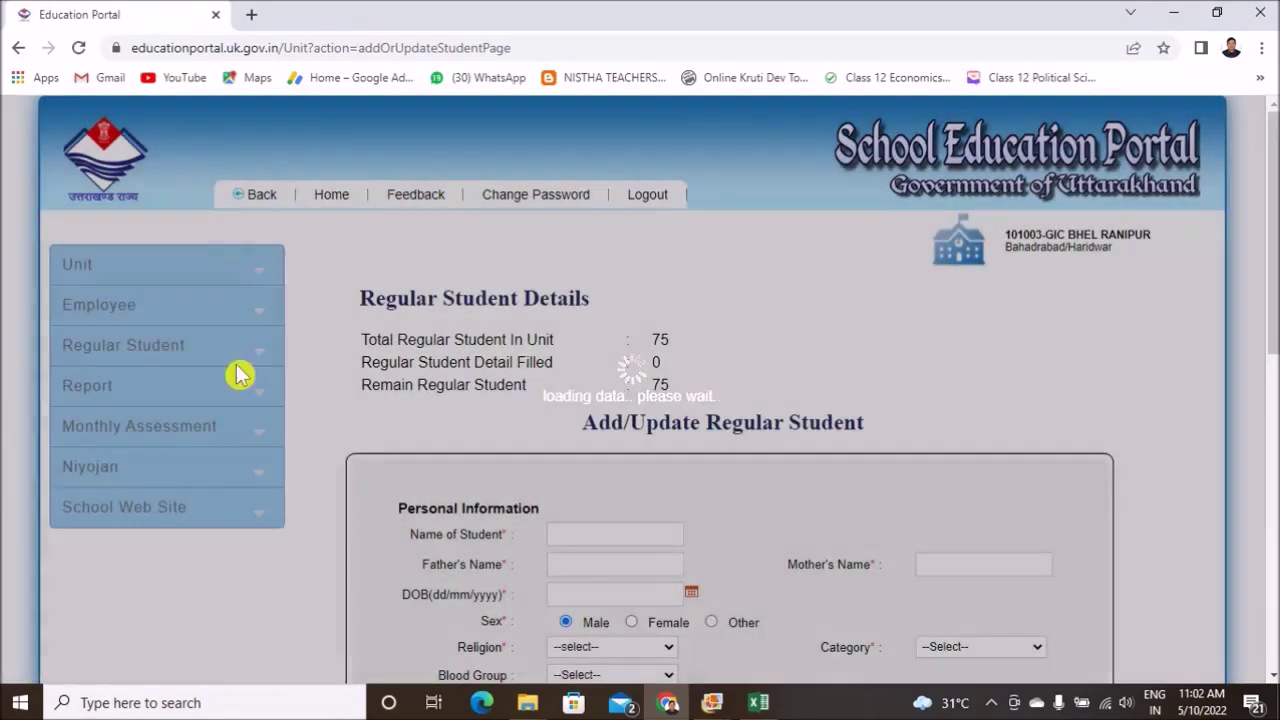
scroll(770, 352, "down", 2)
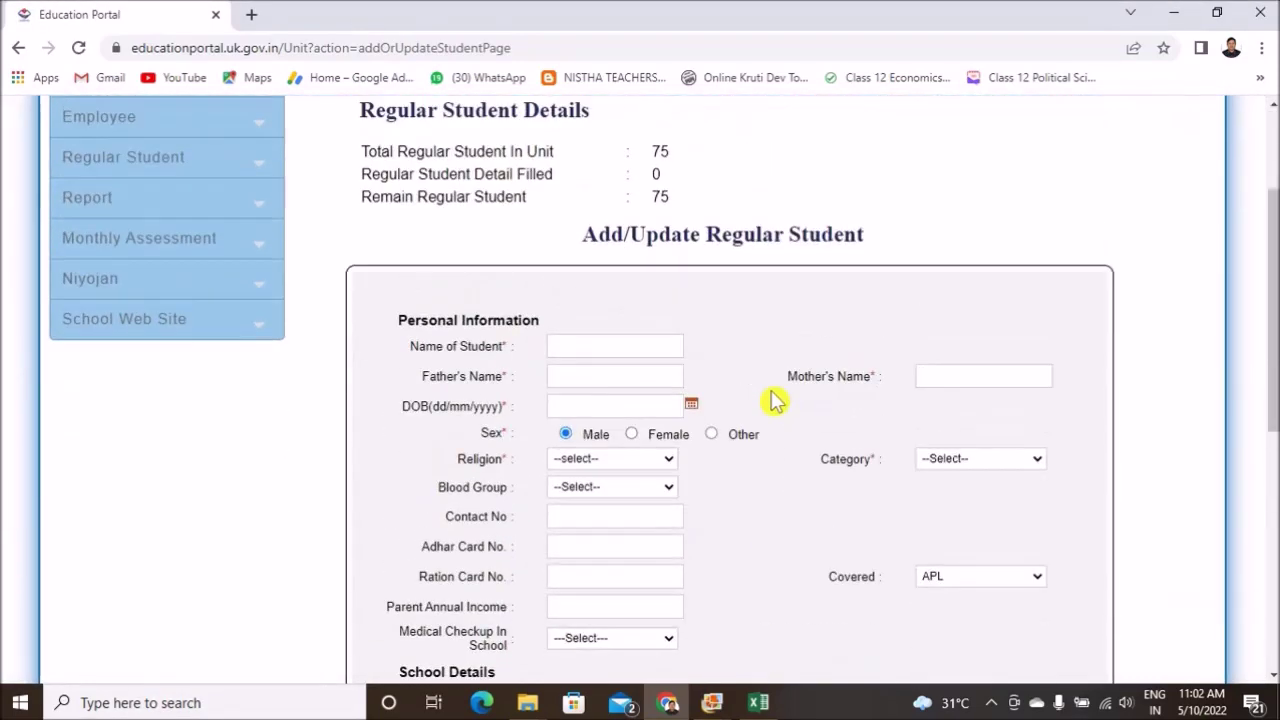
View the class-wise students description table for session 2022-23 and return to the Add Student form
scroll(775, 398, "up", 1)
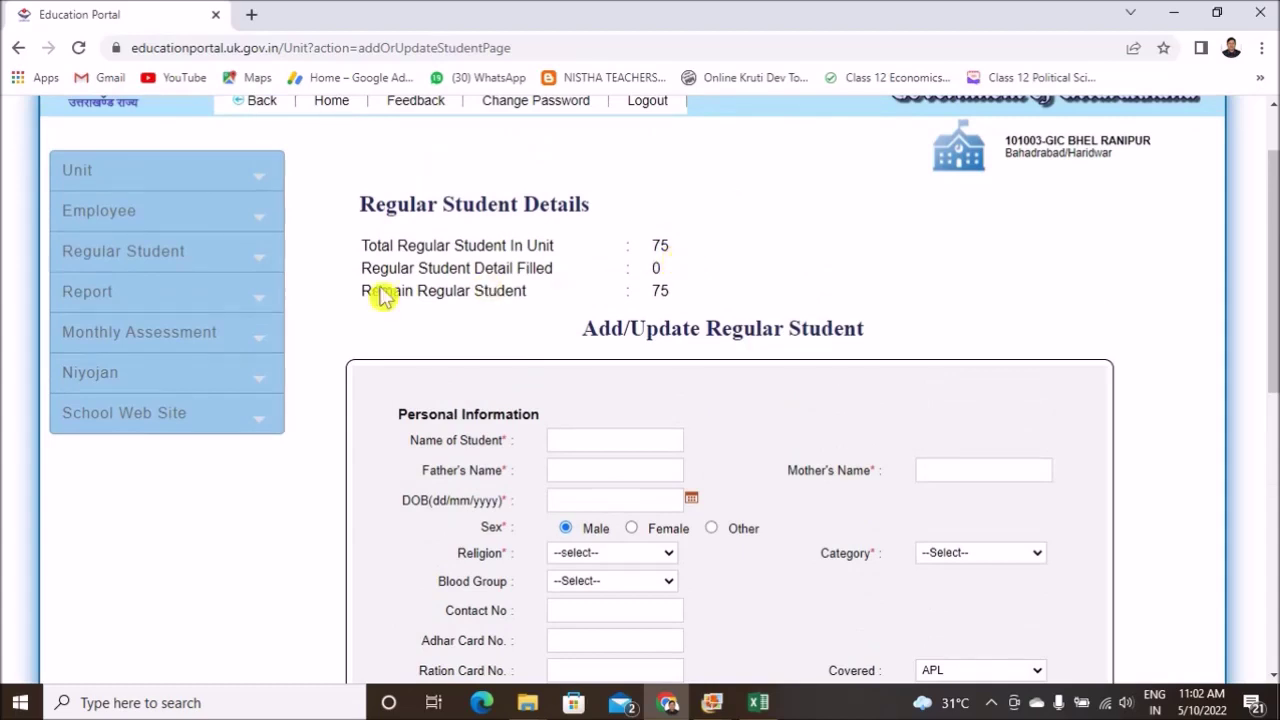
left_click(221, 259)
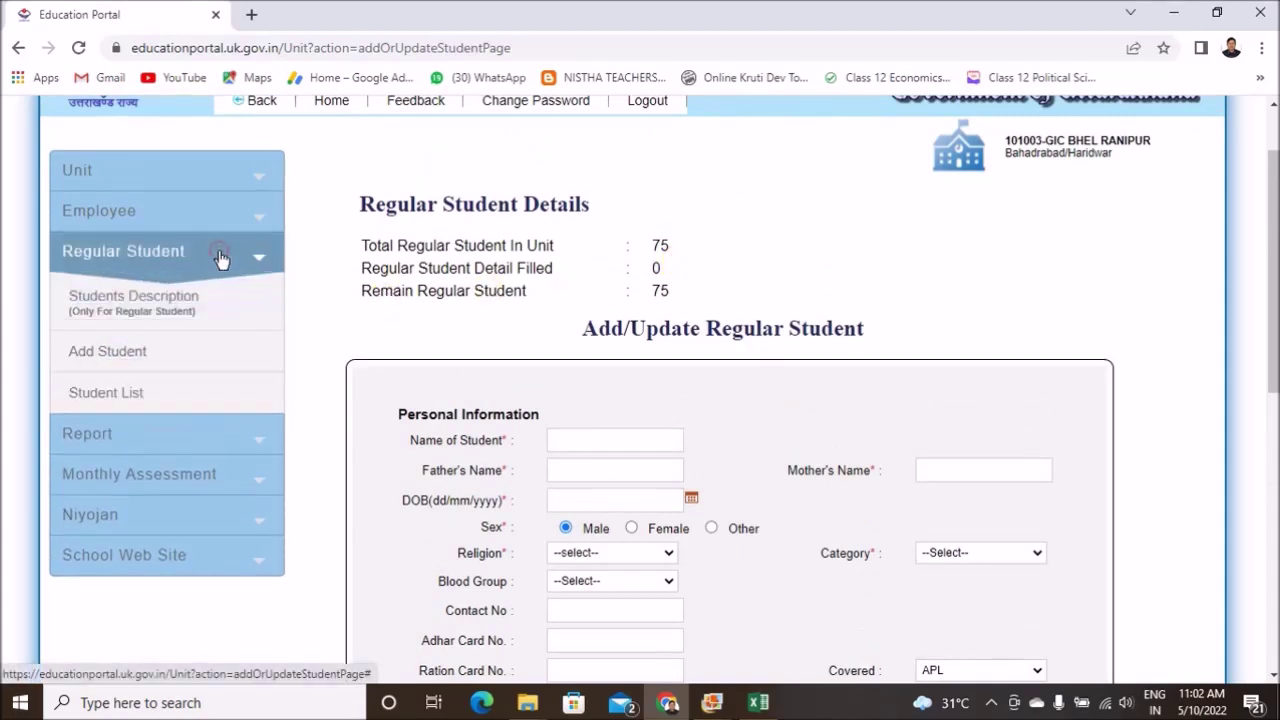
left_click(173, 305)
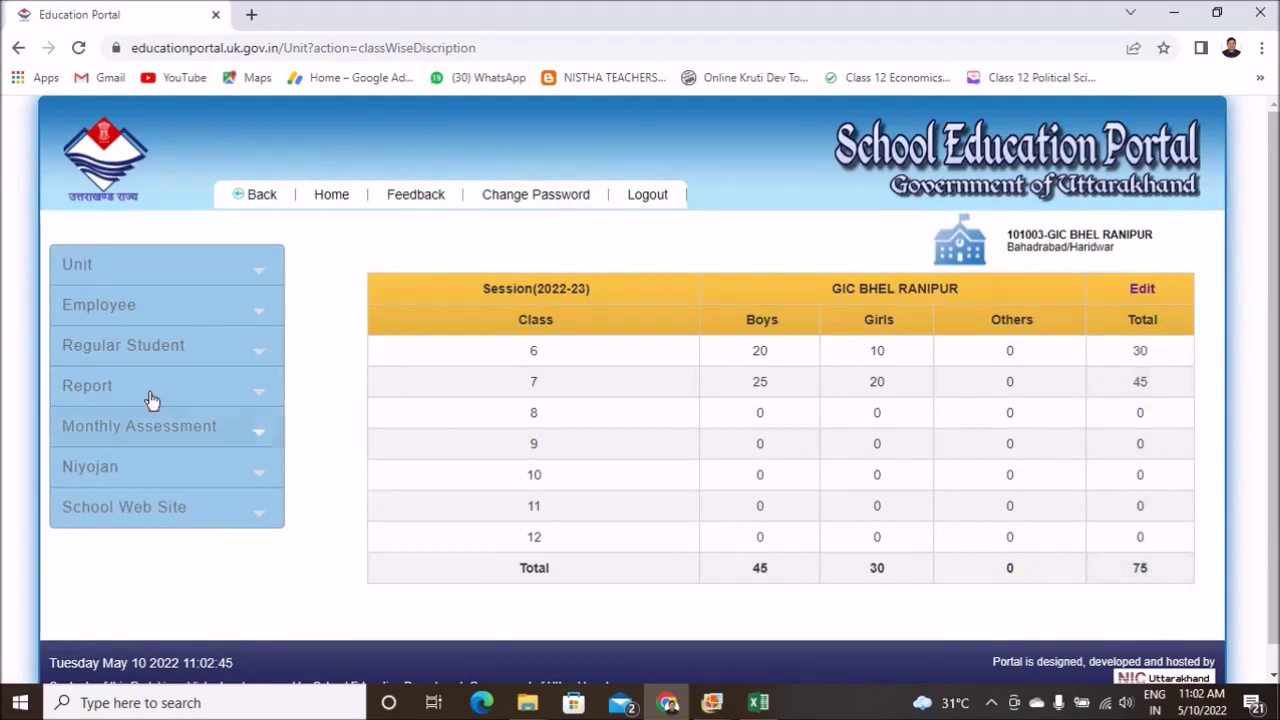
left_click(128, 356)
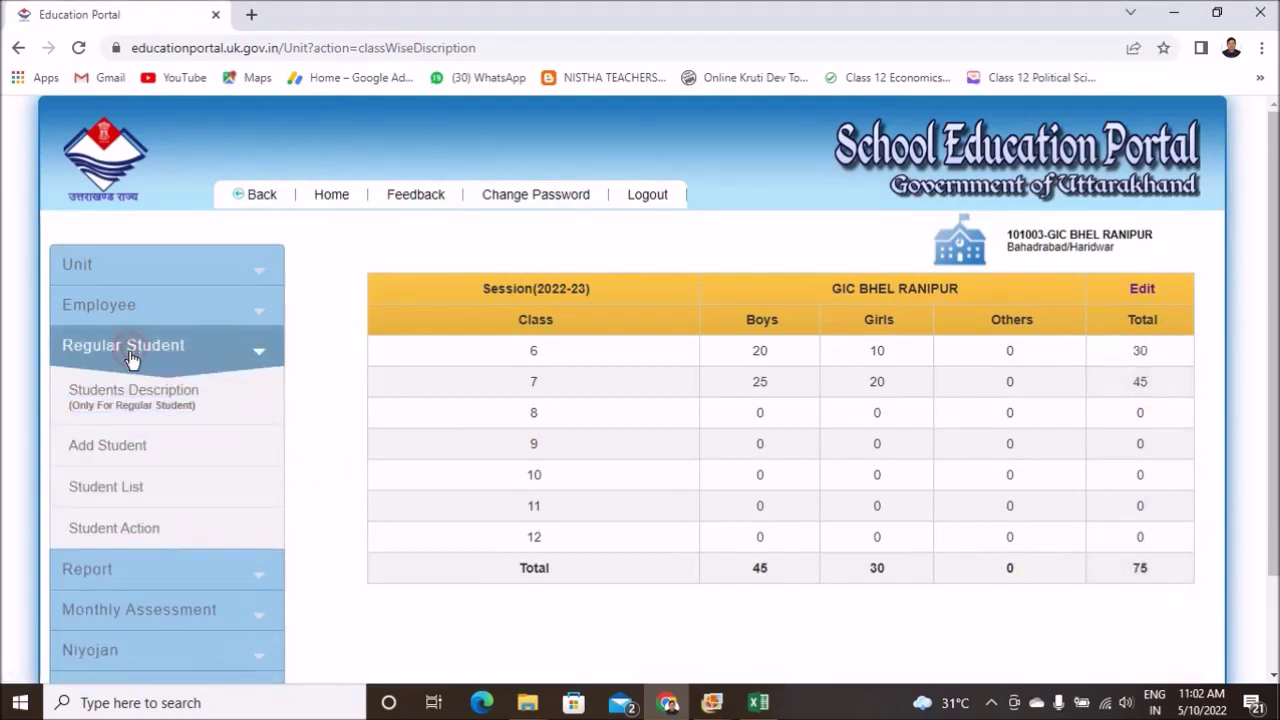
left_click(128, 452)
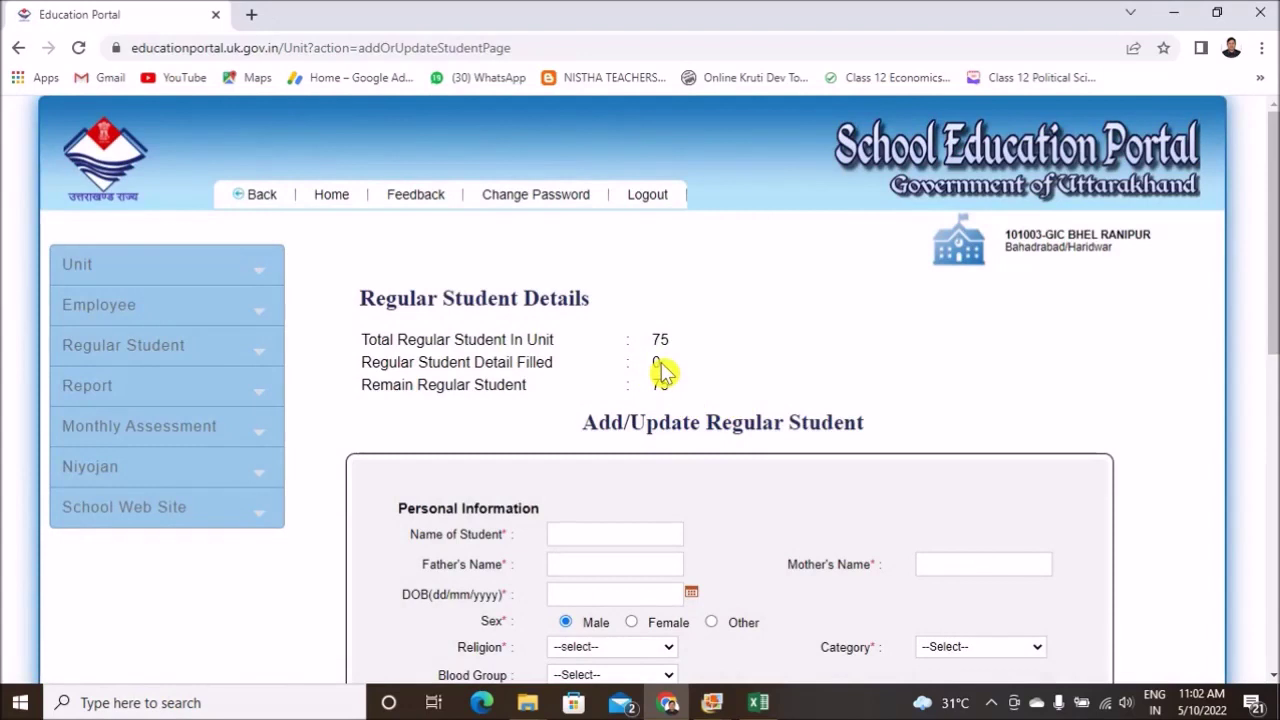
Enter the student's name and the father's name in the Personal Information section using the saved suggestions
scroll(690, 425, "down", 2)
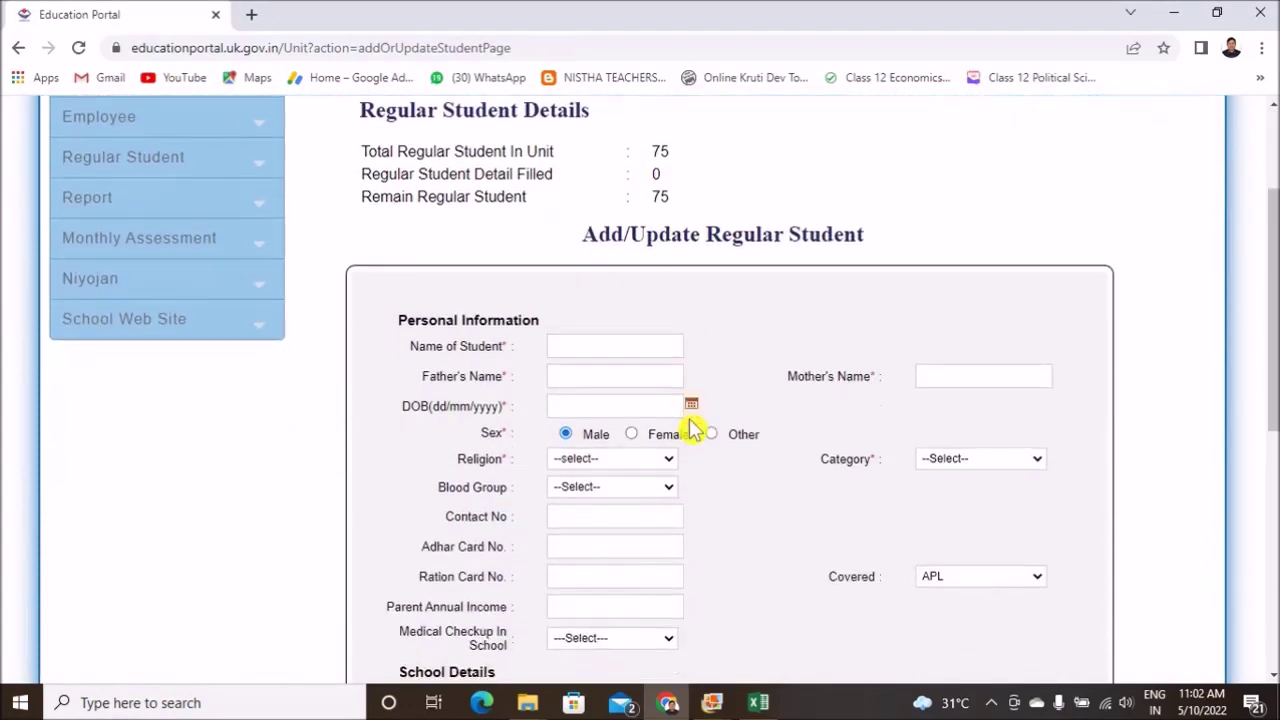
left_click(649, 347)
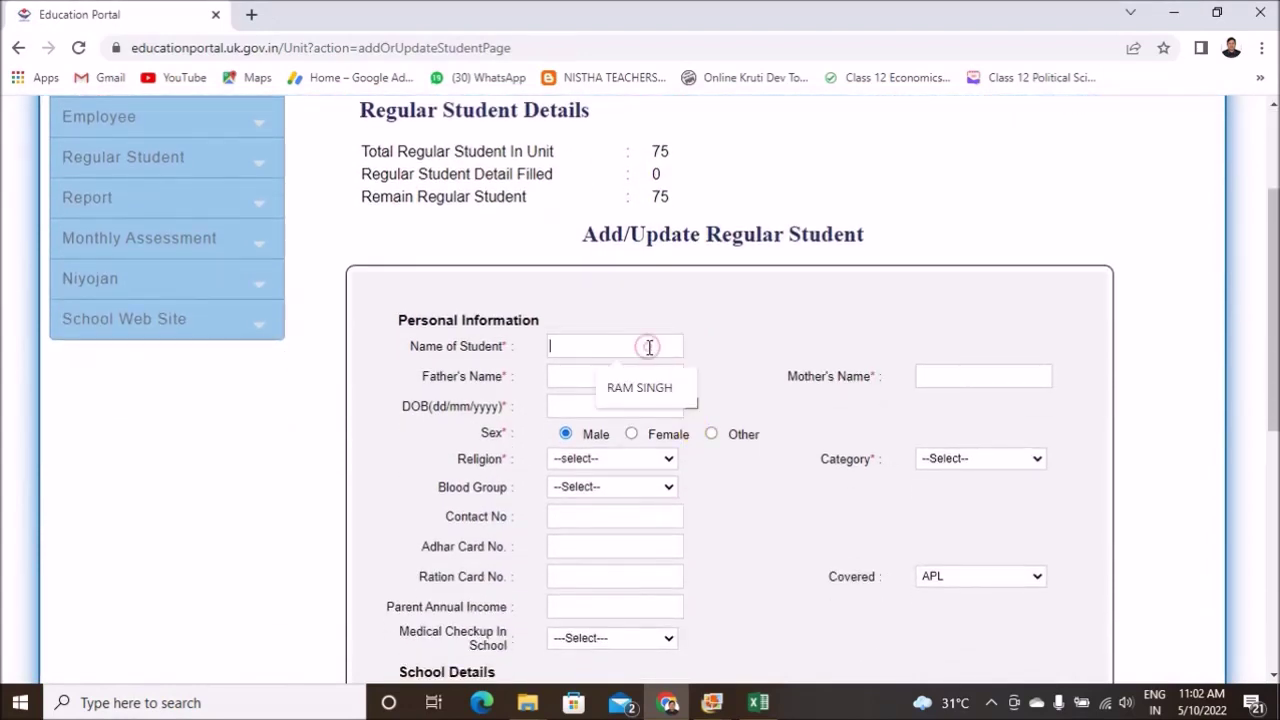
left_click(647, 398)
left_click(639, 378)
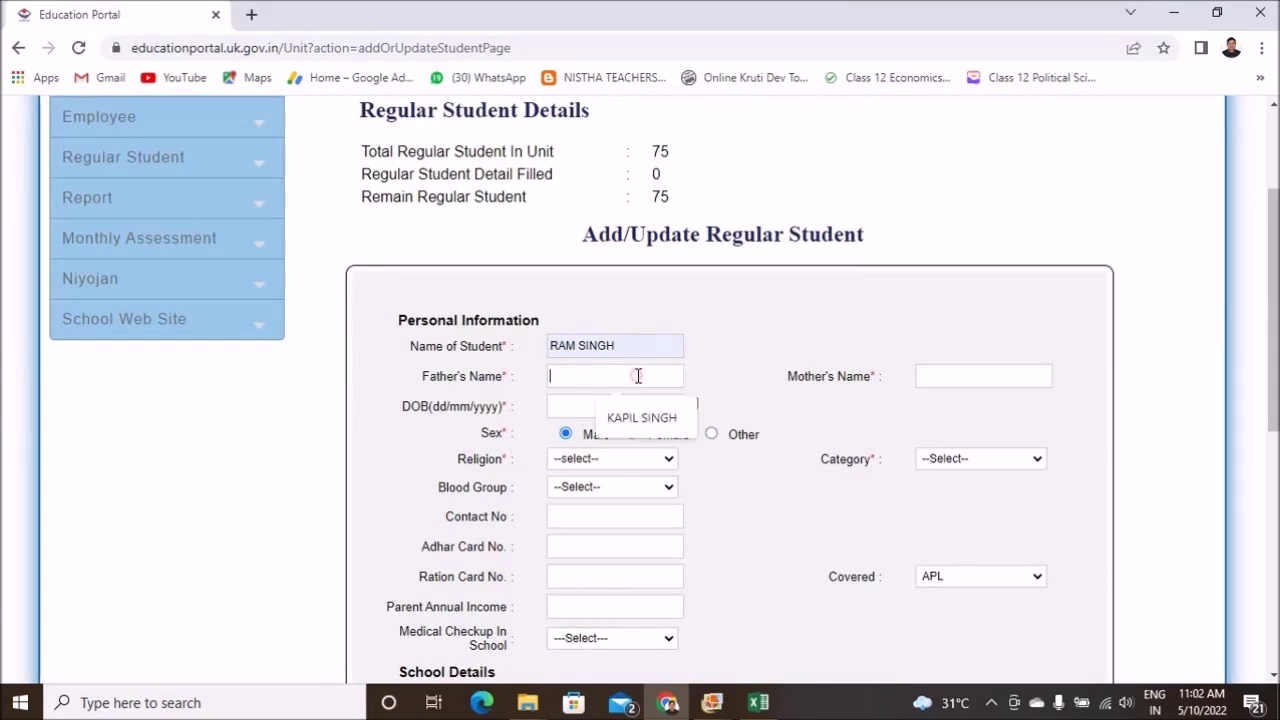
left_click(641, 417)
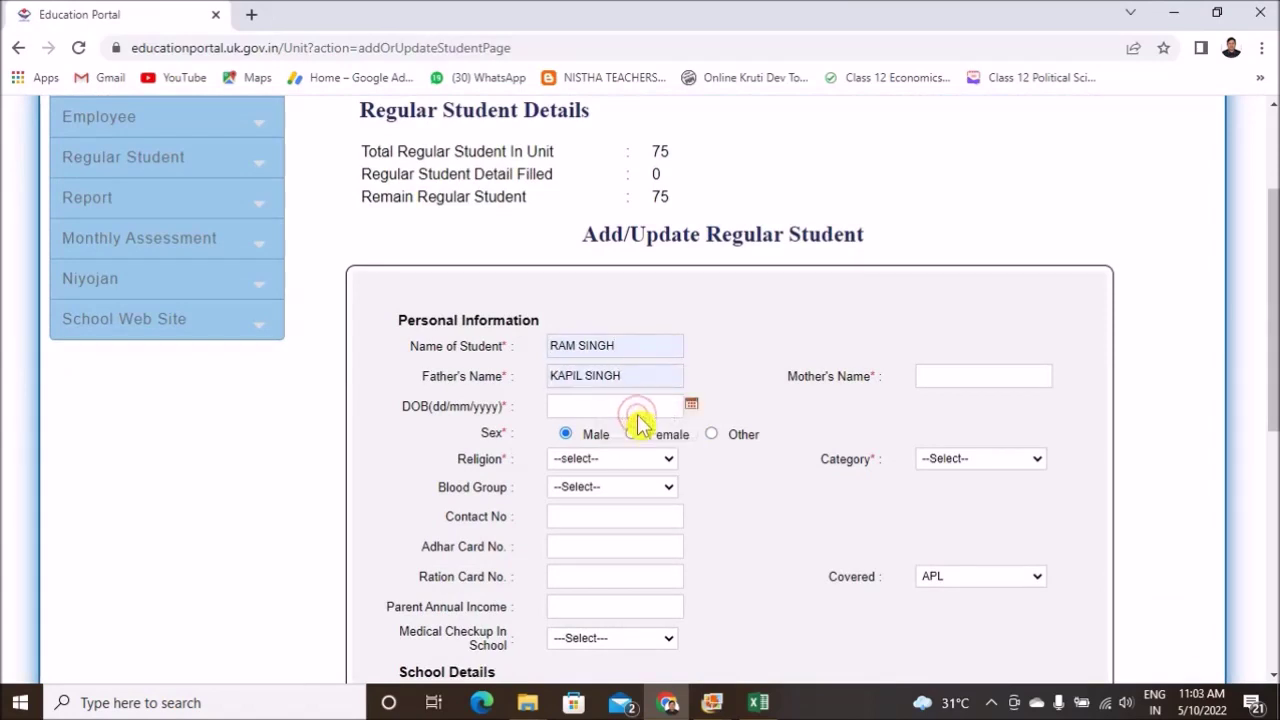
Pick the student's date of birth from the calendar, choosing its year and day
left_click(690, 405)
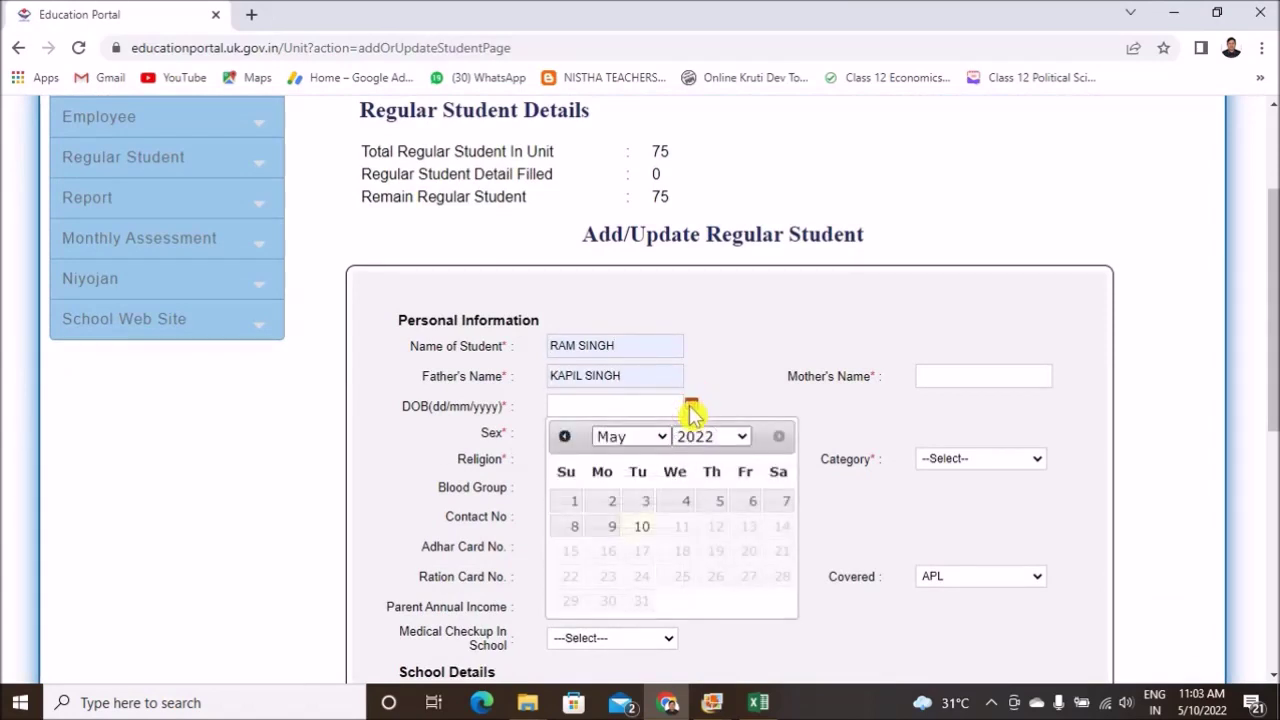
left_click(744, 447)
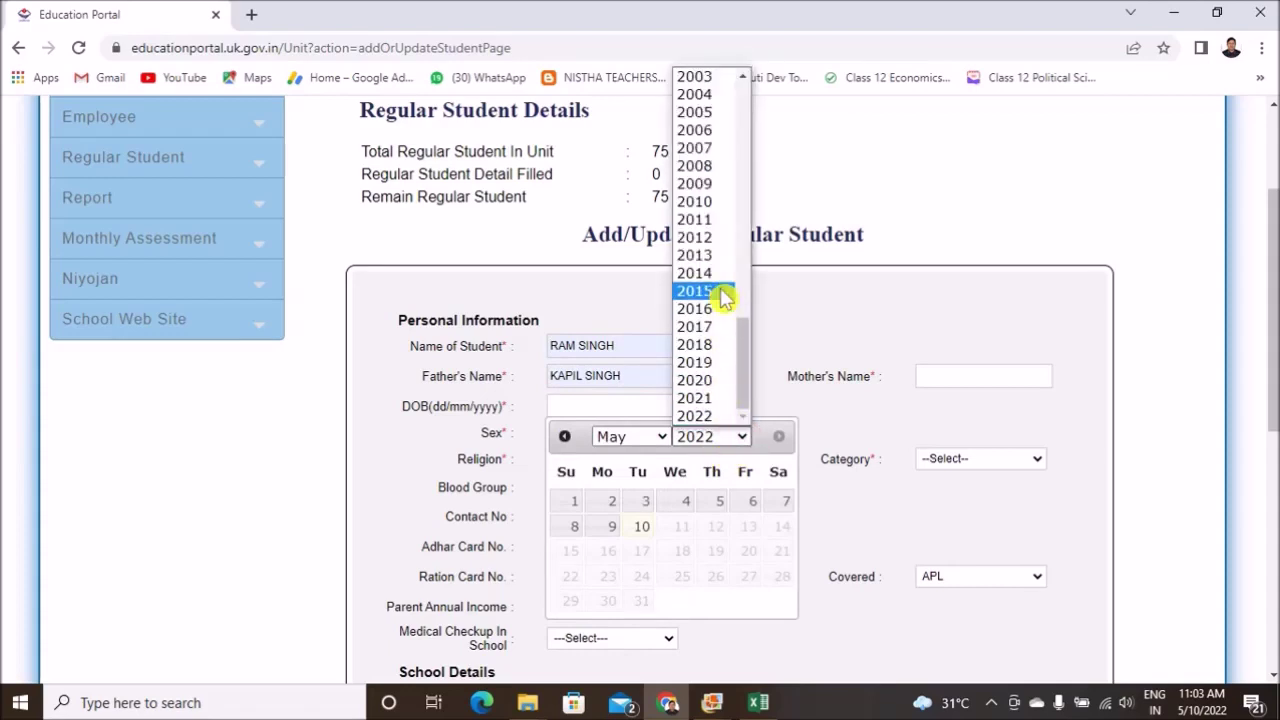
left_click(710, 204)
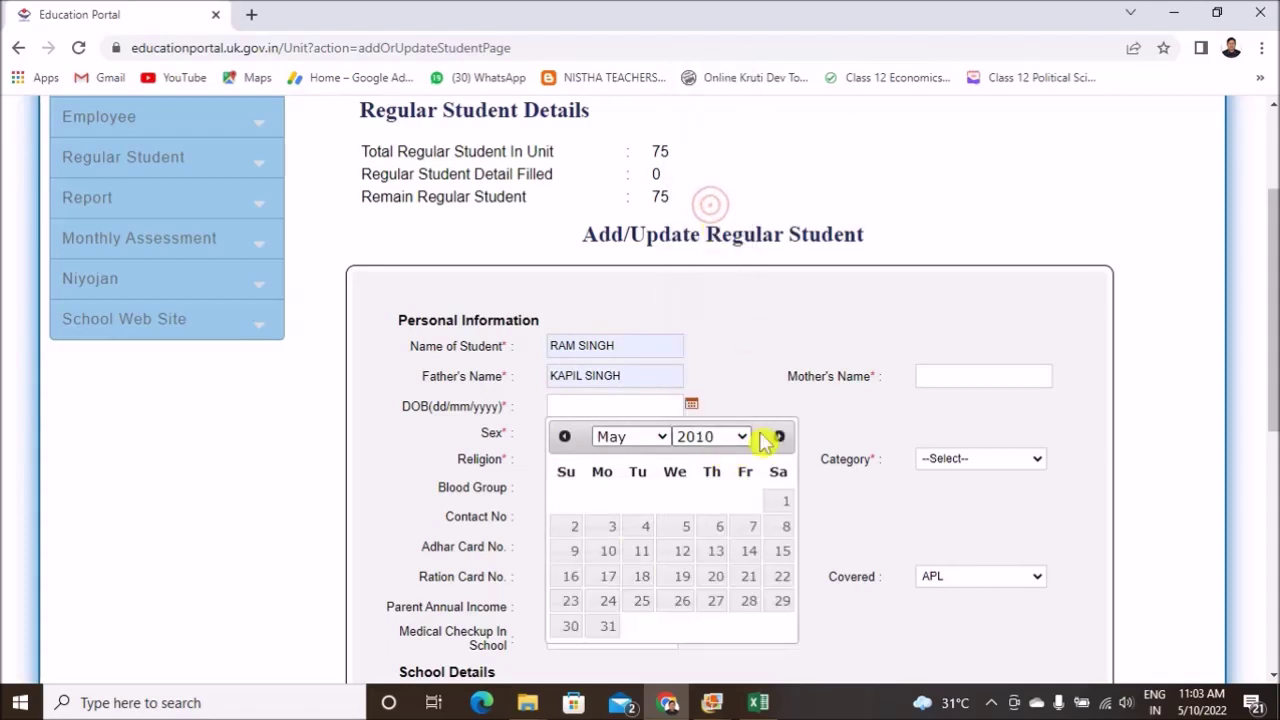
left_click(779, 504)
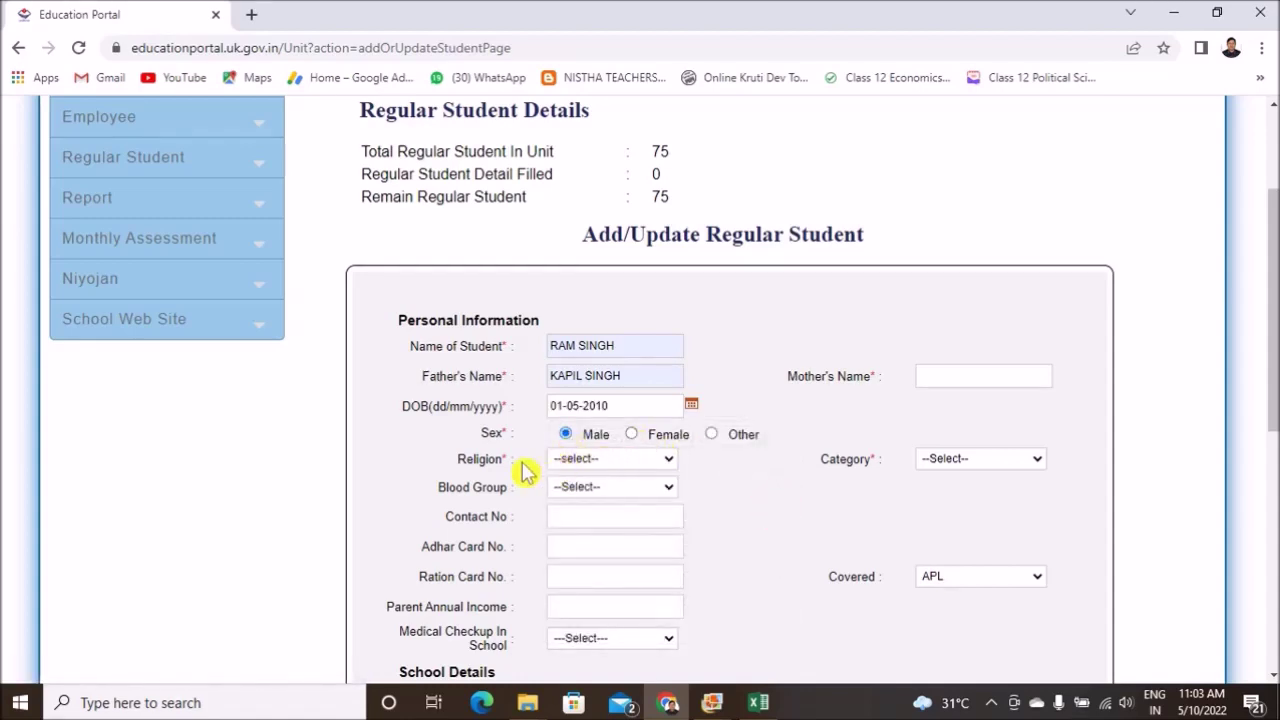
Set the student's religion to हिन्दू and the blood group to A+
left_click(668, 462)
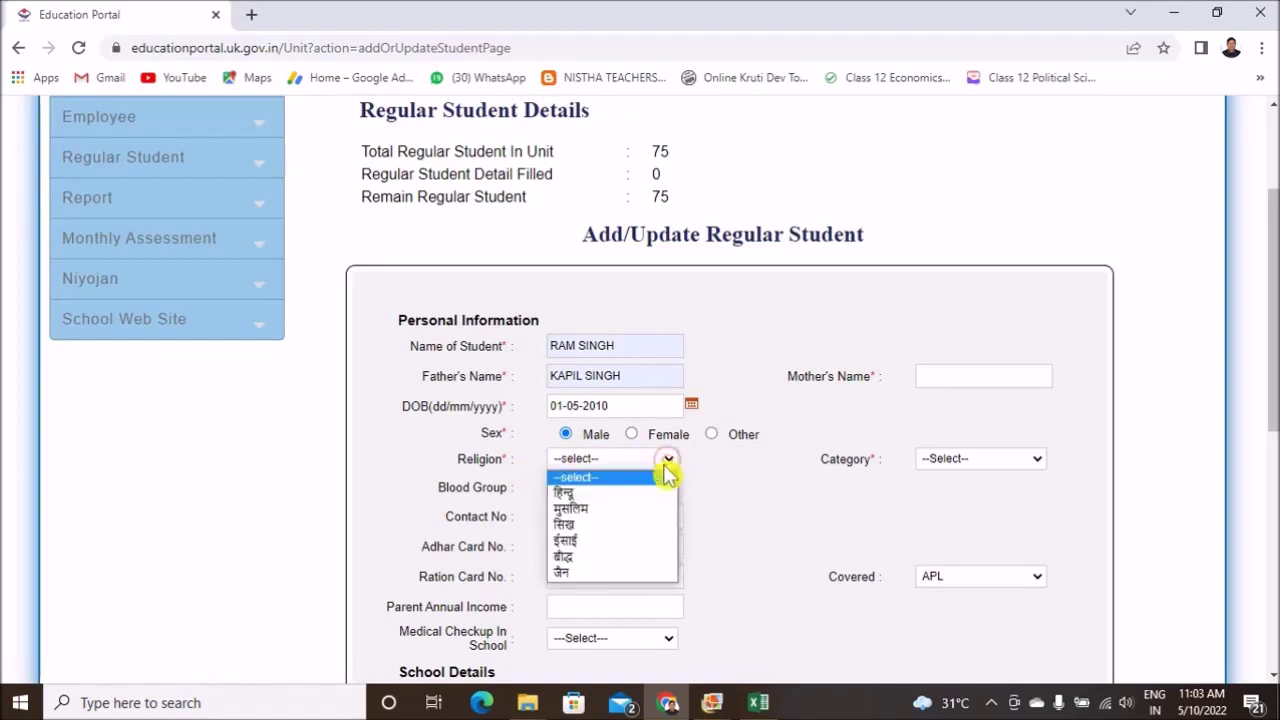
left_click(622, 500)
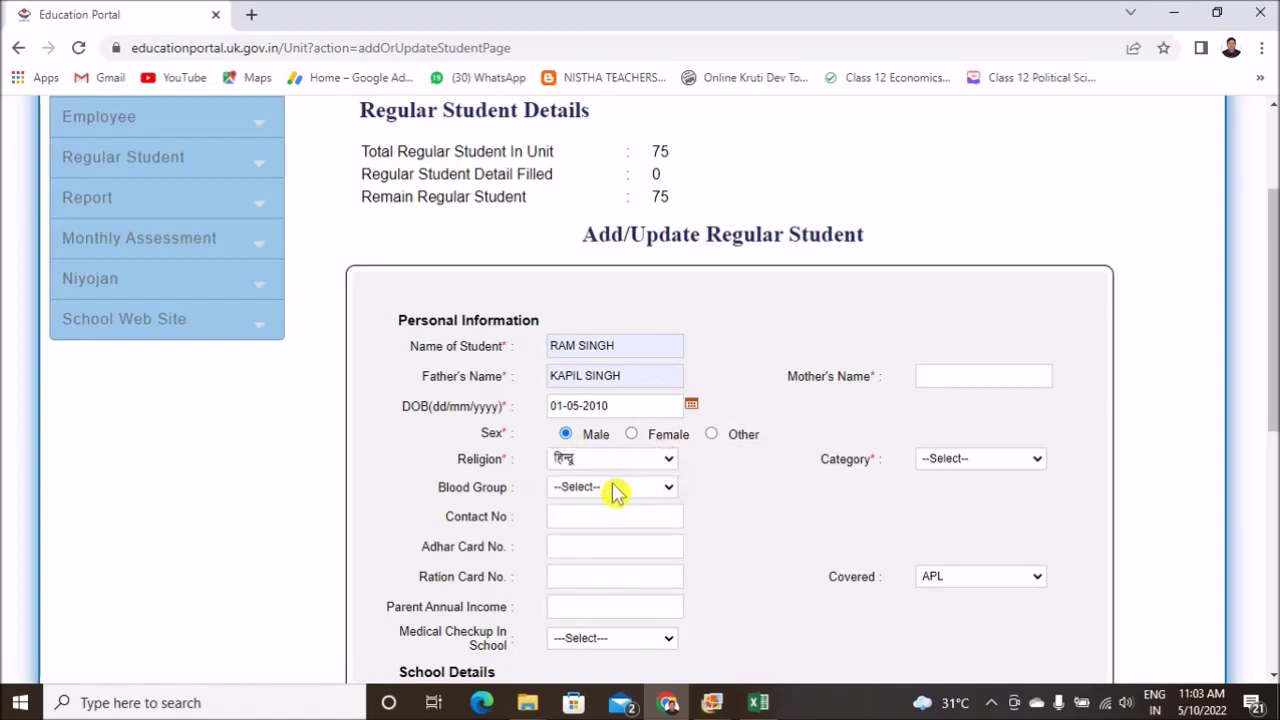
left_click(668, 490)
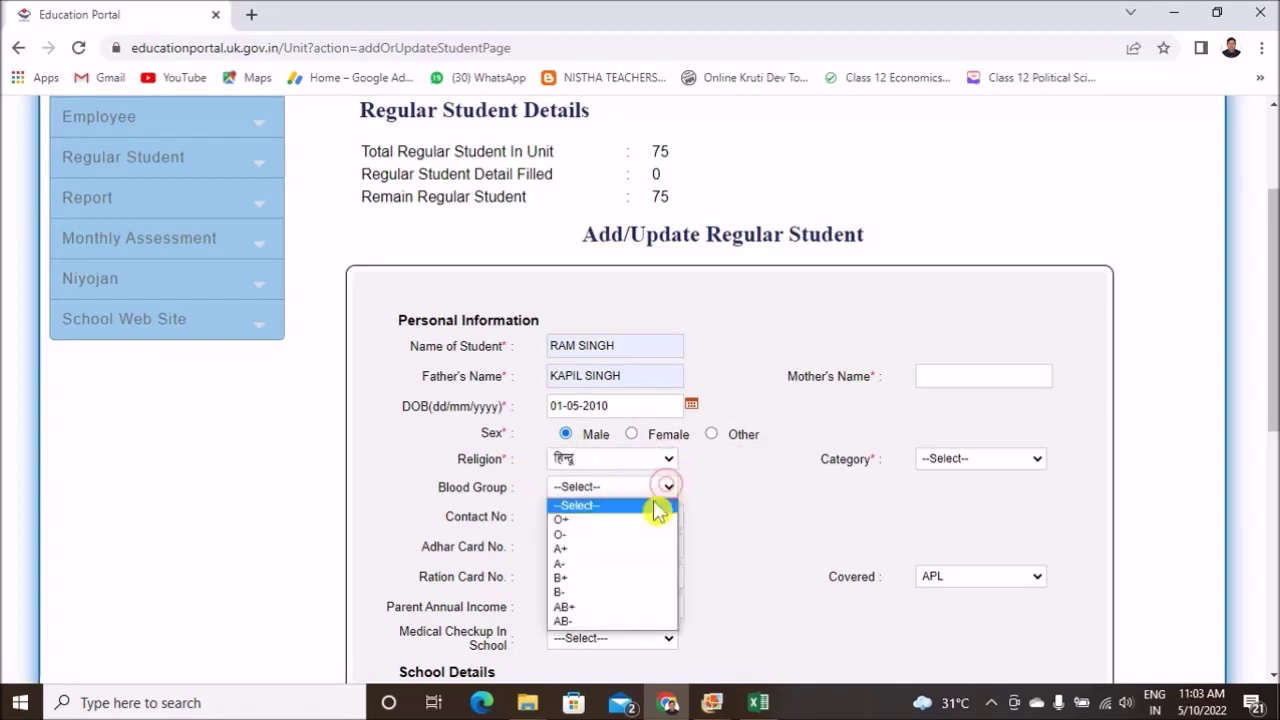
left_click(605, 552)
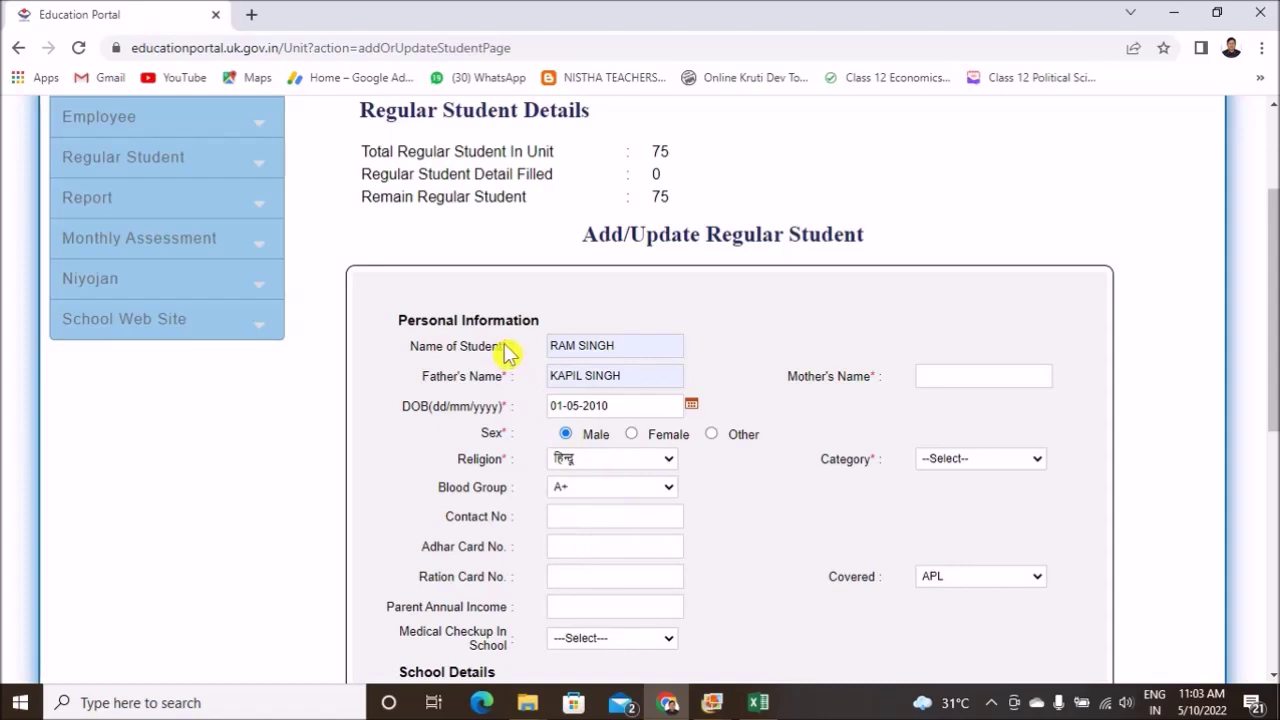
Enlarge the page to examine which Personal Information fields carry the mandatory mark, and reduce it to a size showing both field columns
key("ctrl+plus")
key("ctrl+plus")
key("ctrl+plus")
key("ctrl+plus")
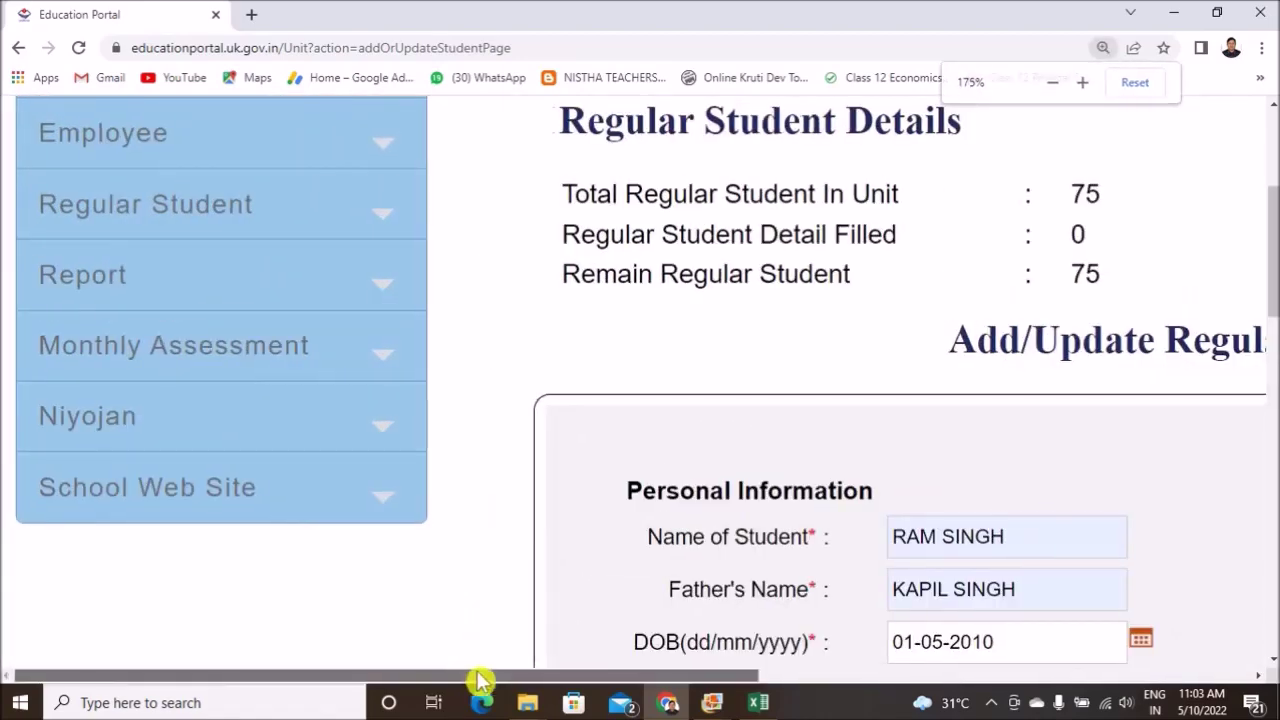
left_click_drag(480, 677, 664, 677)
scroll(731, 495, "down", 1)
scroll(731, 509, "down", 3)
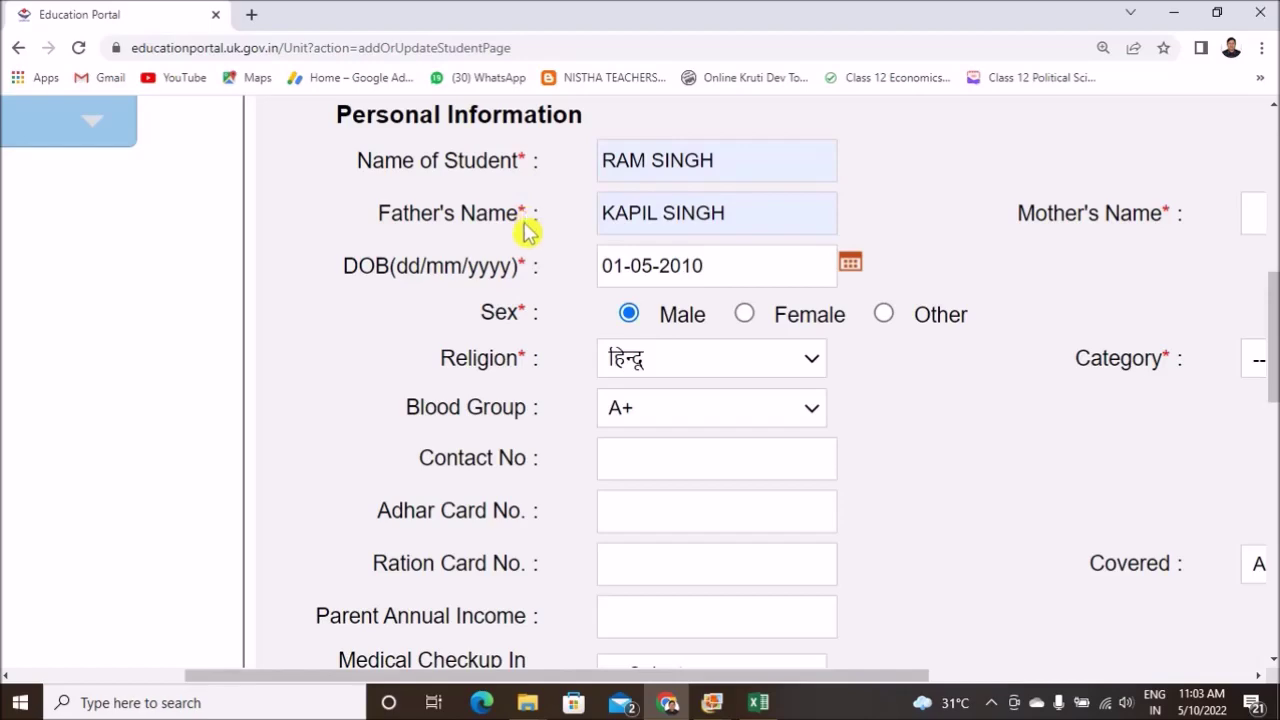
key("ctrl+plus")
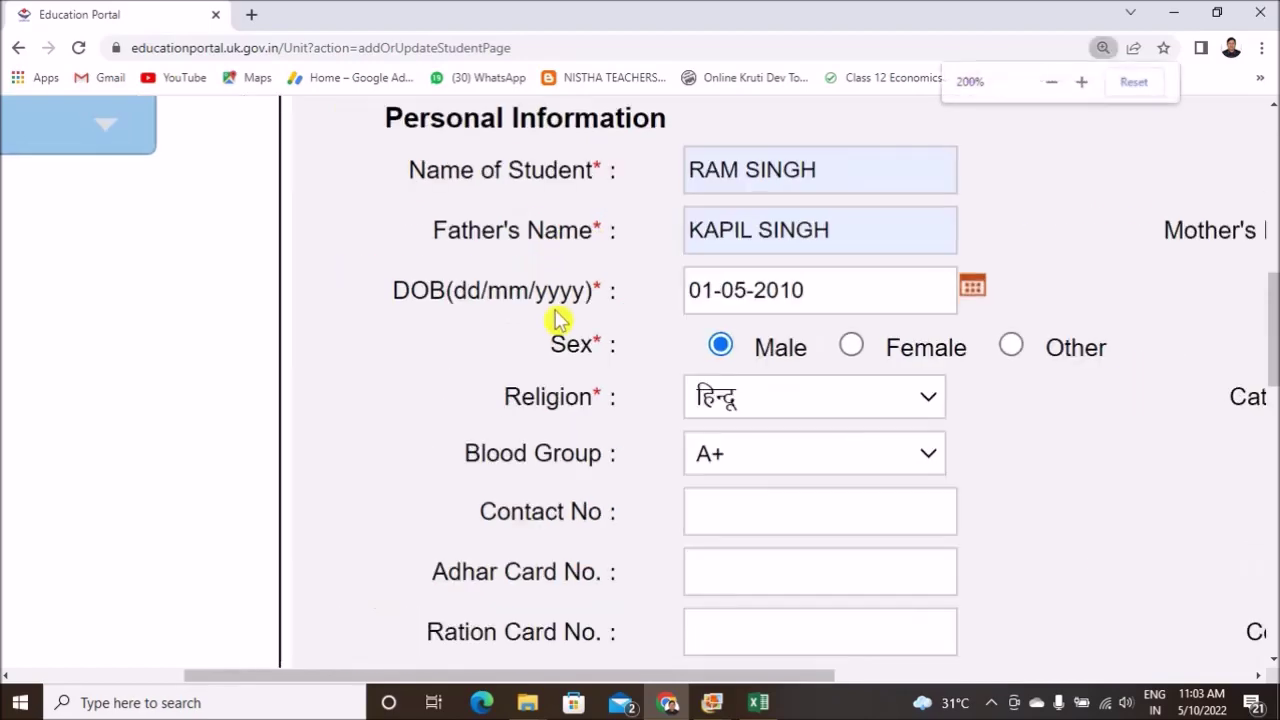
key("ctrl+minus")
key("ctrl+minus")
key("ctrl+minus")
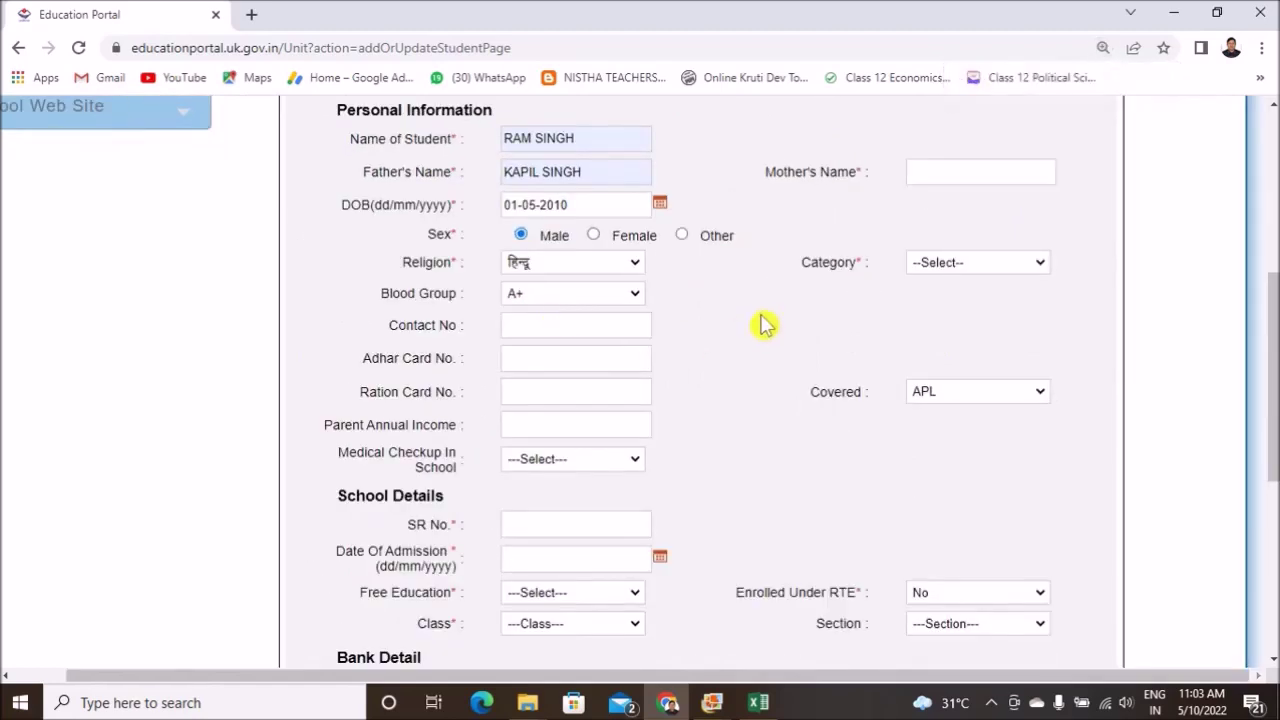
Try Yes for Medical Checkup In School, and set the field to No, leaving the optional contact, card and income fields blank
left_click(523, 326)
left_click(525, 359)
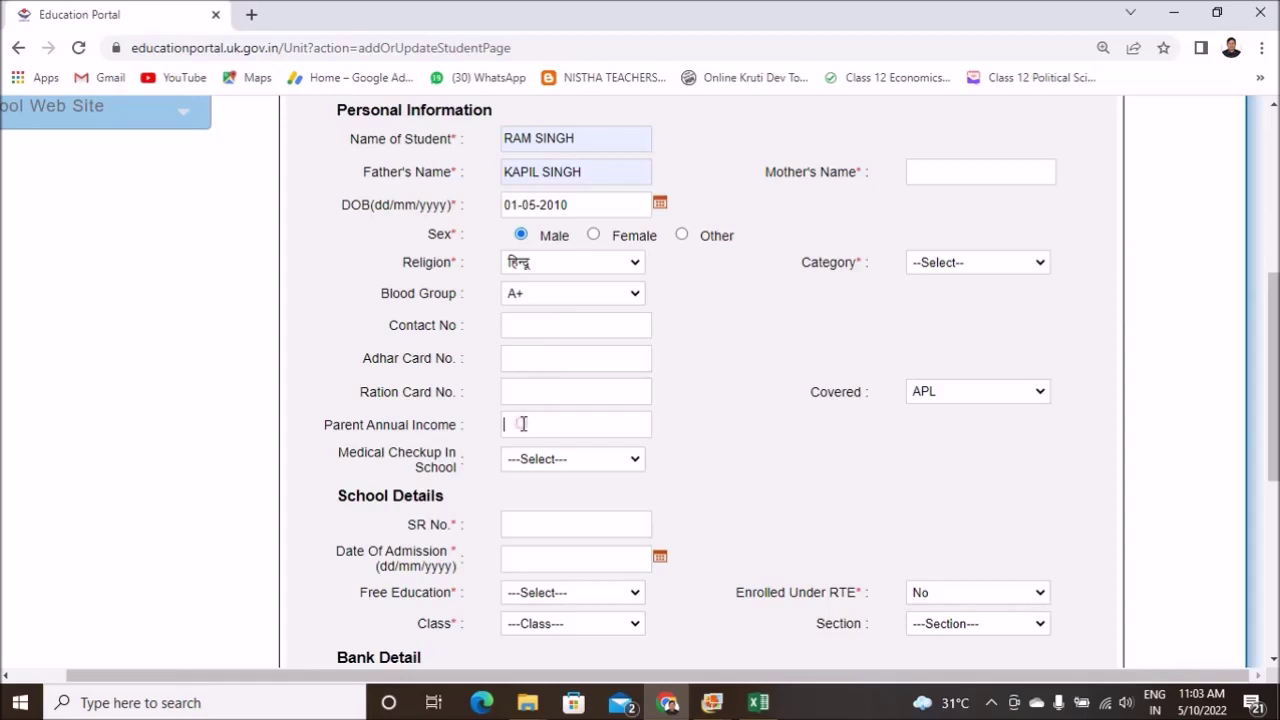
left_click(635, 465)
left_click(549, 512)
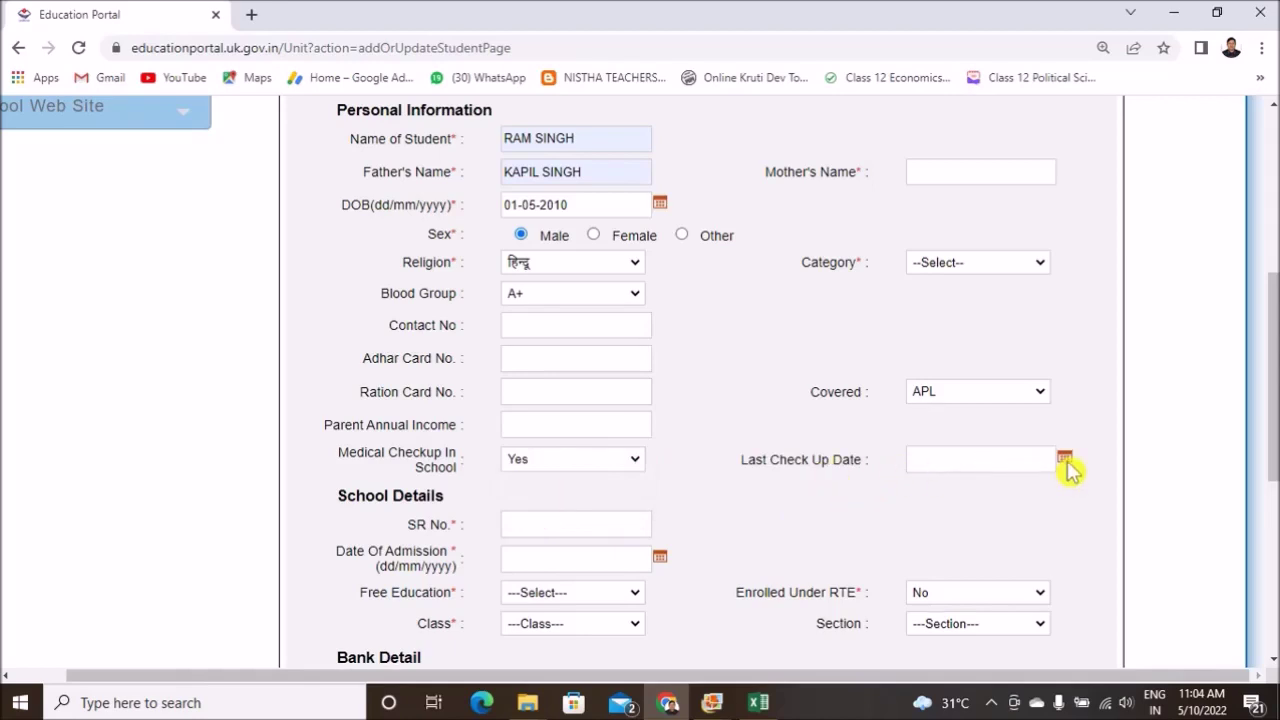
left_click(638, 463)
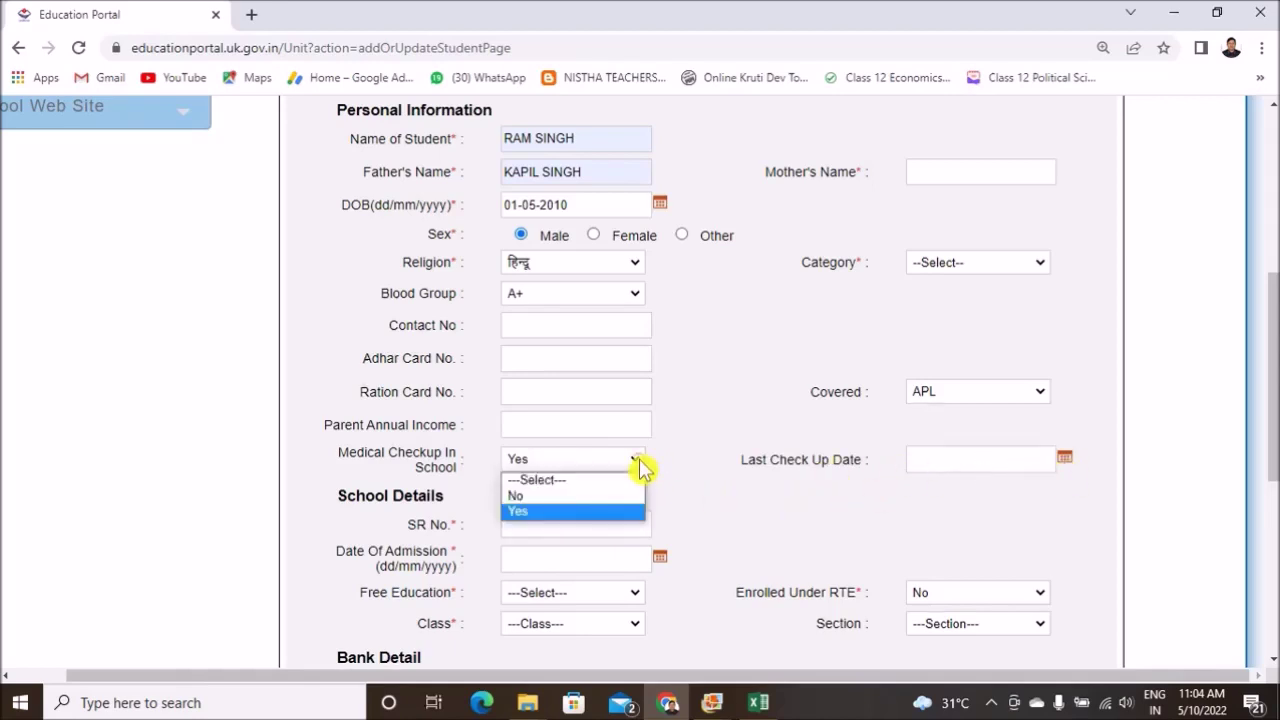
left_click(601, 510)
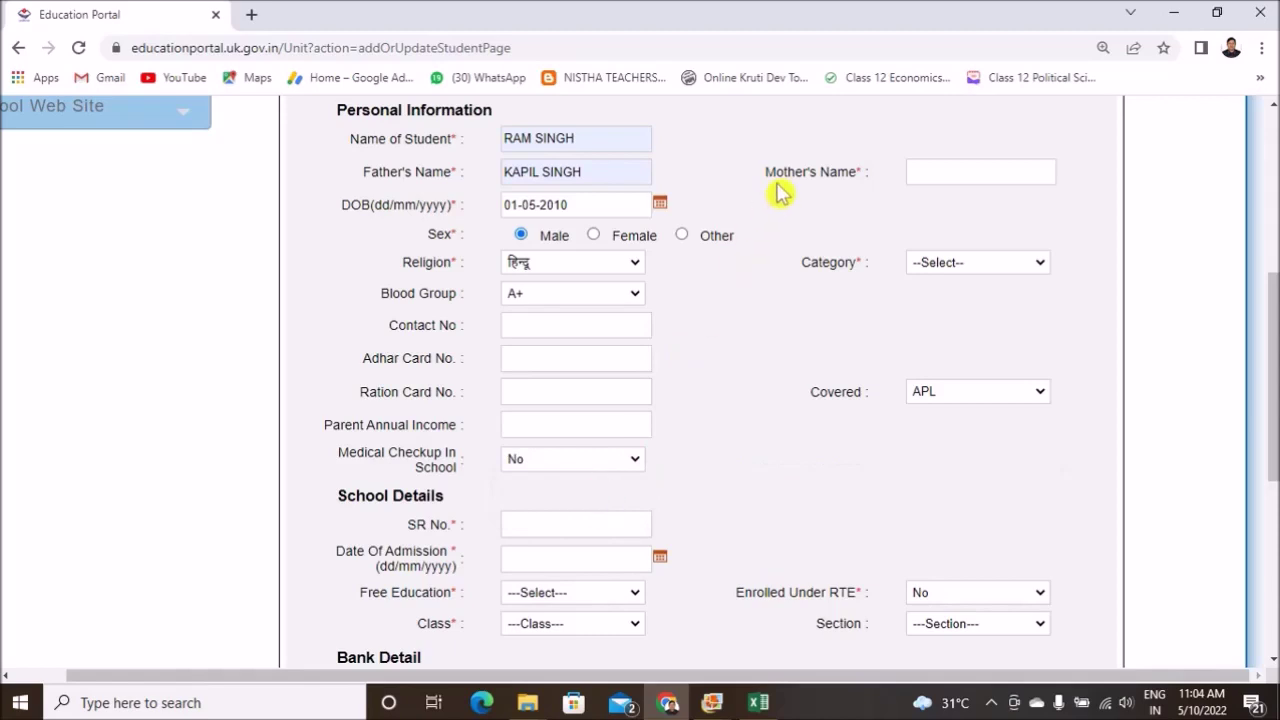
Enter the mother's name from the saved suggestion and set the student's category to Gen
left_click(936, 173)
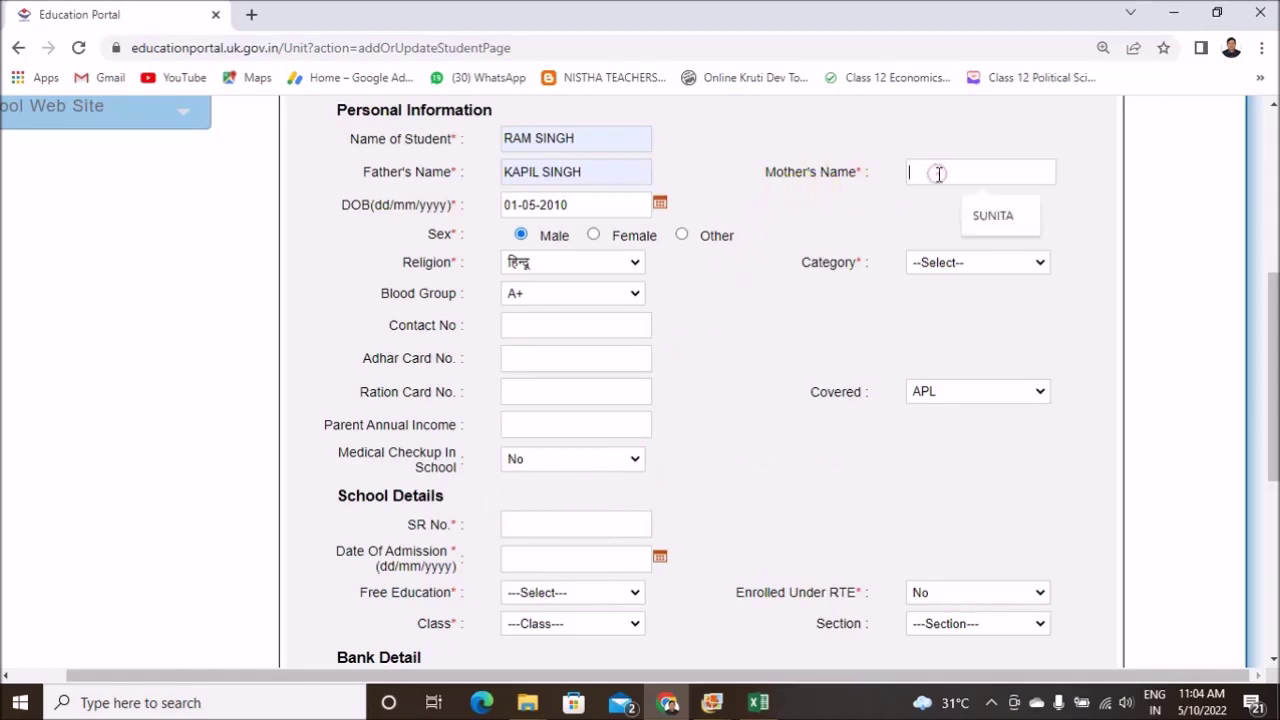
left_click(987, 222)
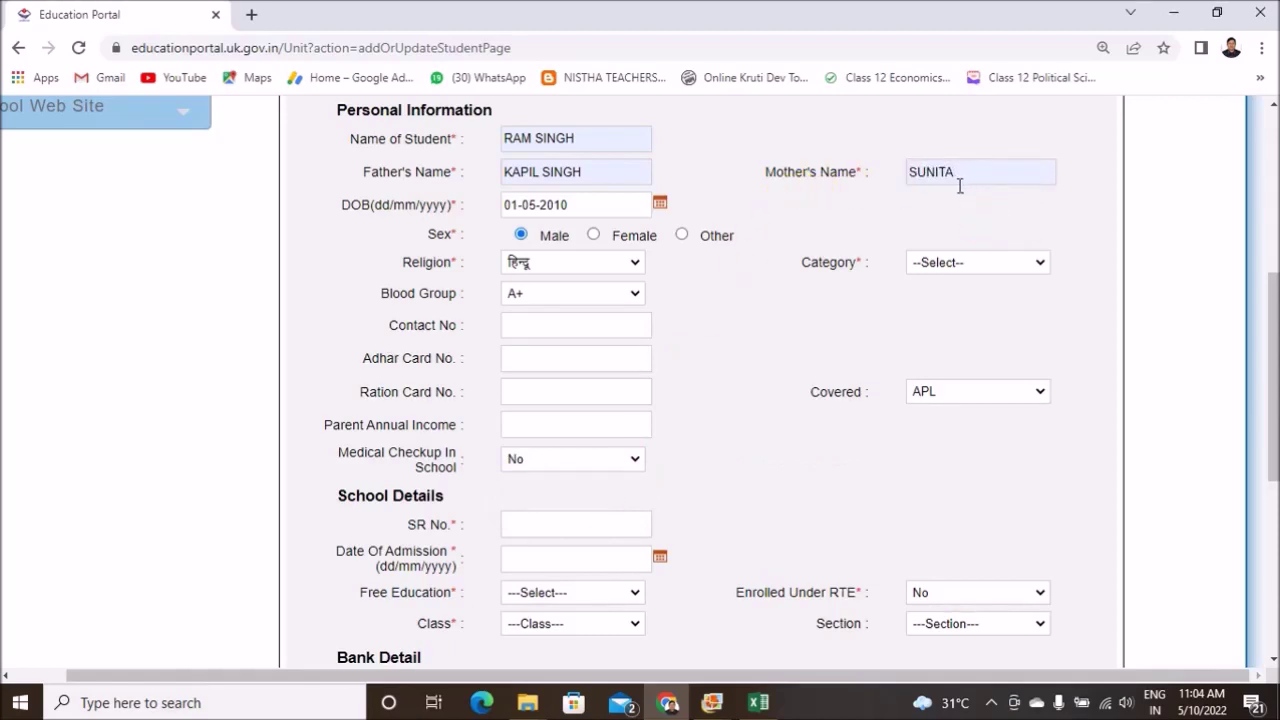
left_click(1040, 262)
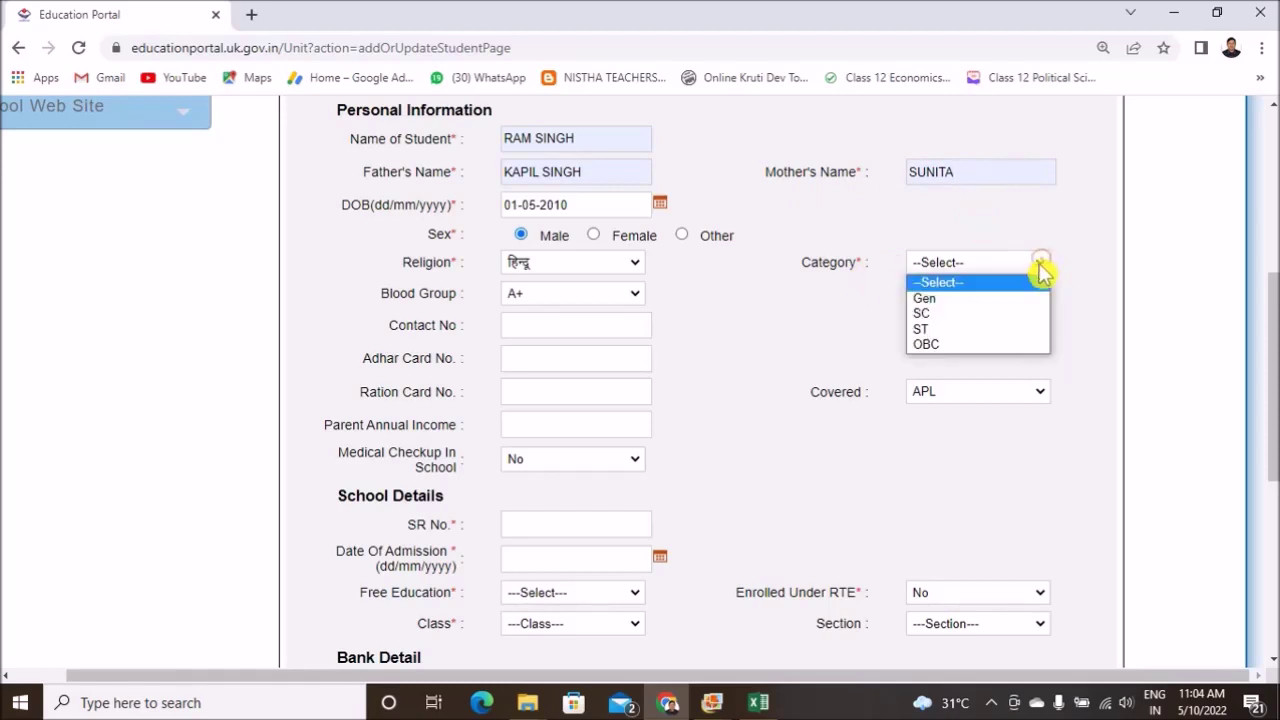
left_click(977, 300)
Enter the student's SR number in School Details and set the date of admission to 04-05-2022
scroll(775, 420, "down", 3)
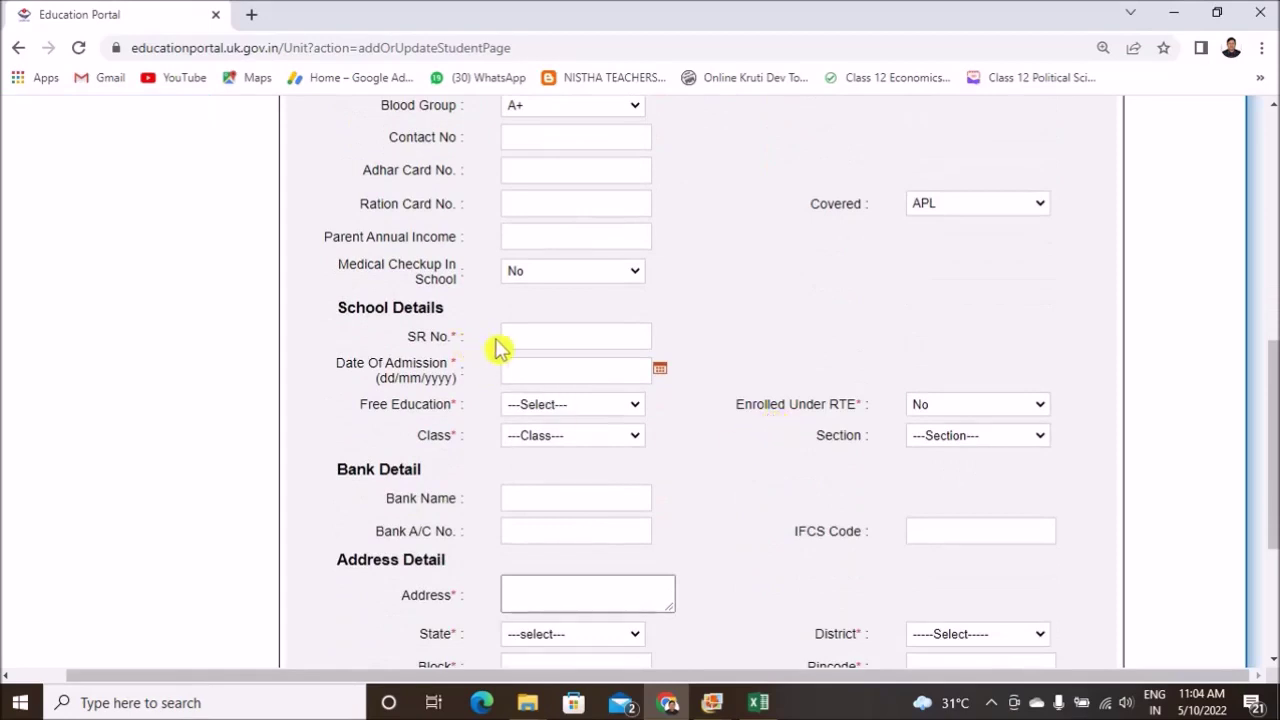
left_click(527, 336)
left_click(570, 385)
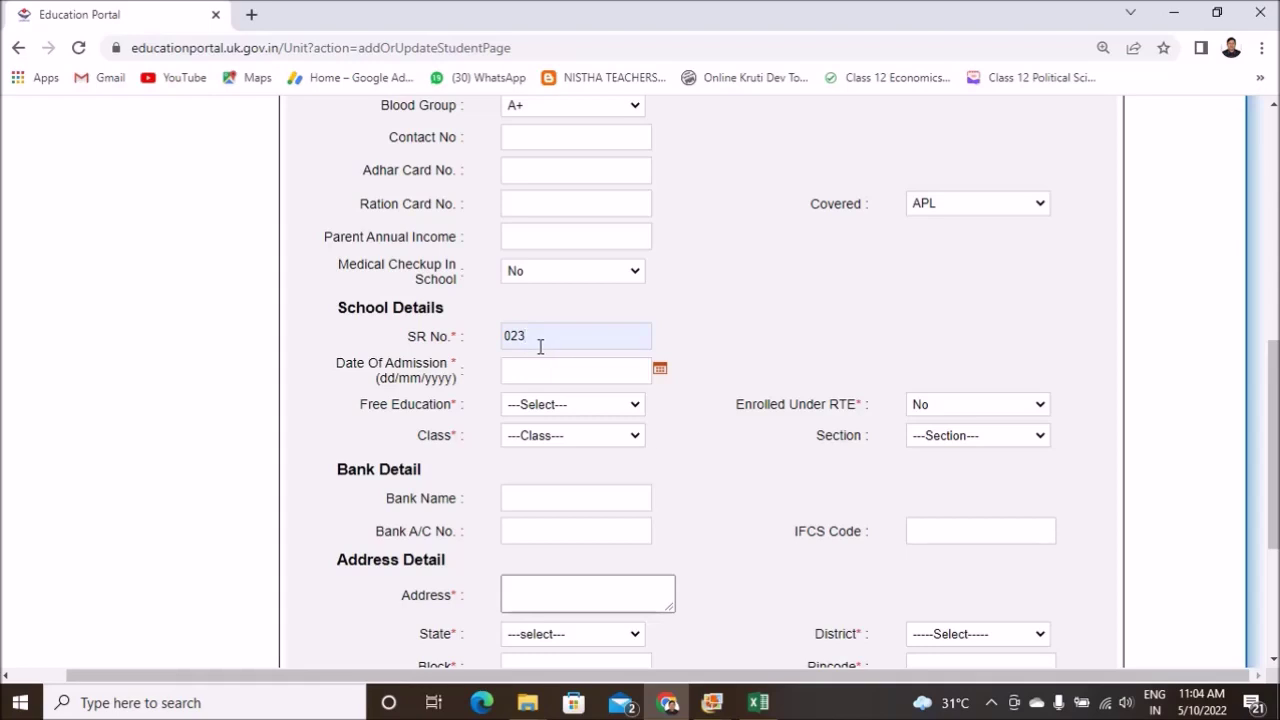
left_click(659, 374)
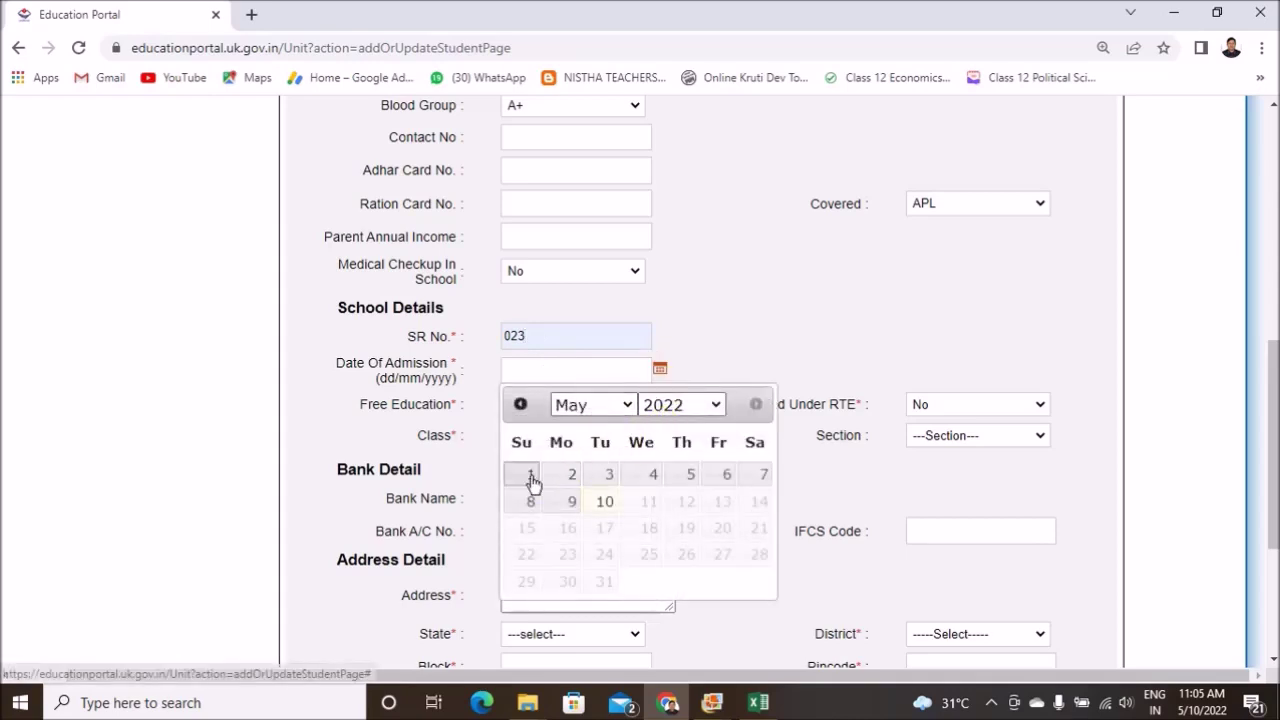
left_click(647, 477)
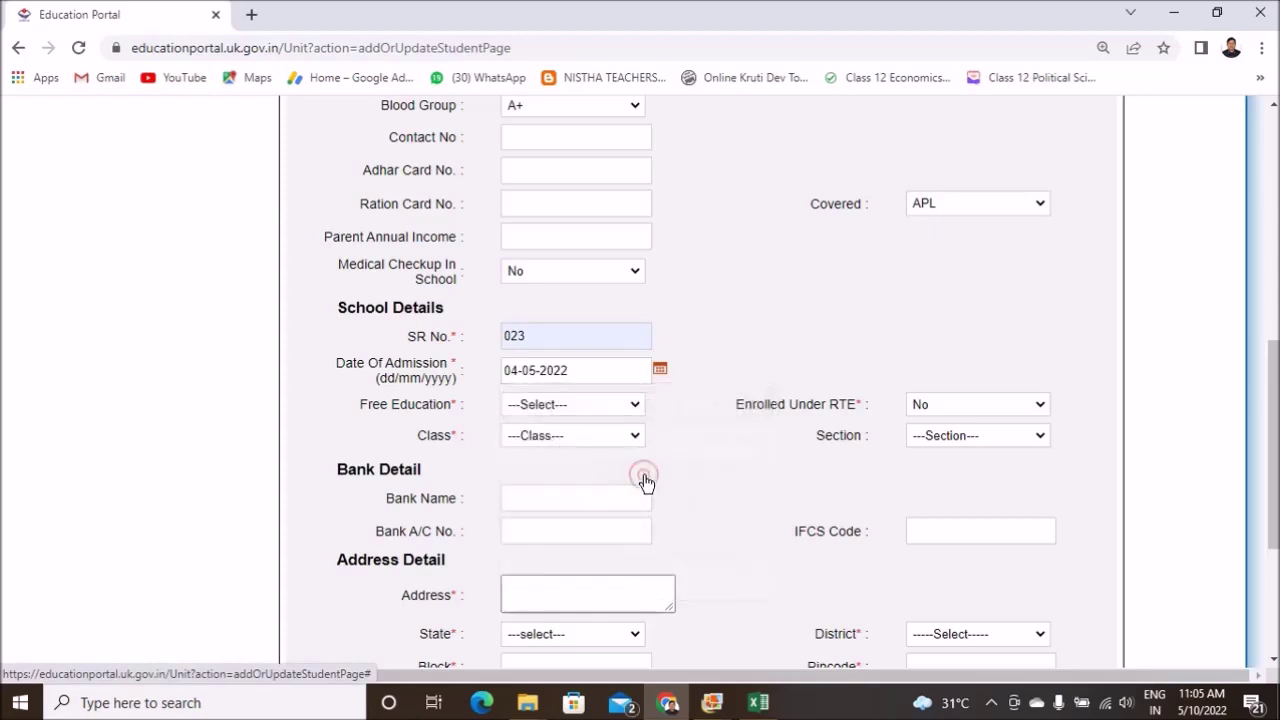
Set Free Education to Yes and the student's class to 6
left_click(638, 408)
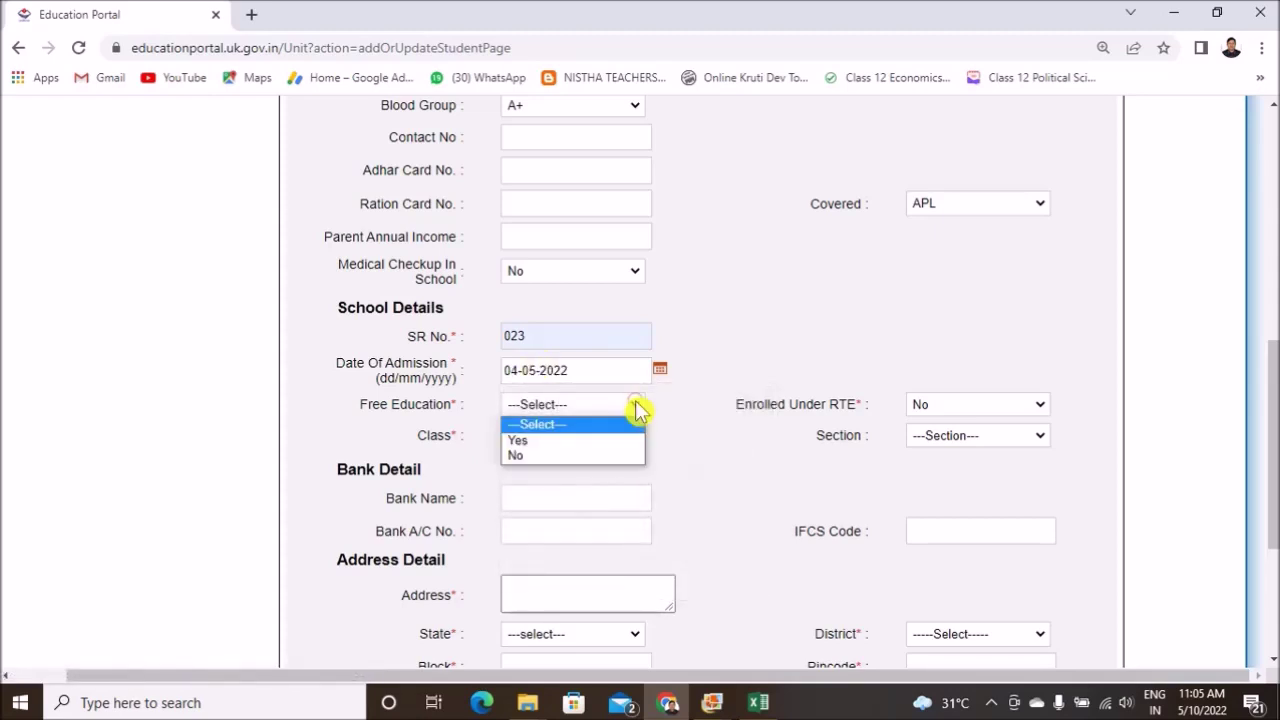
left_click(596, 444)
left_click(636, 438)
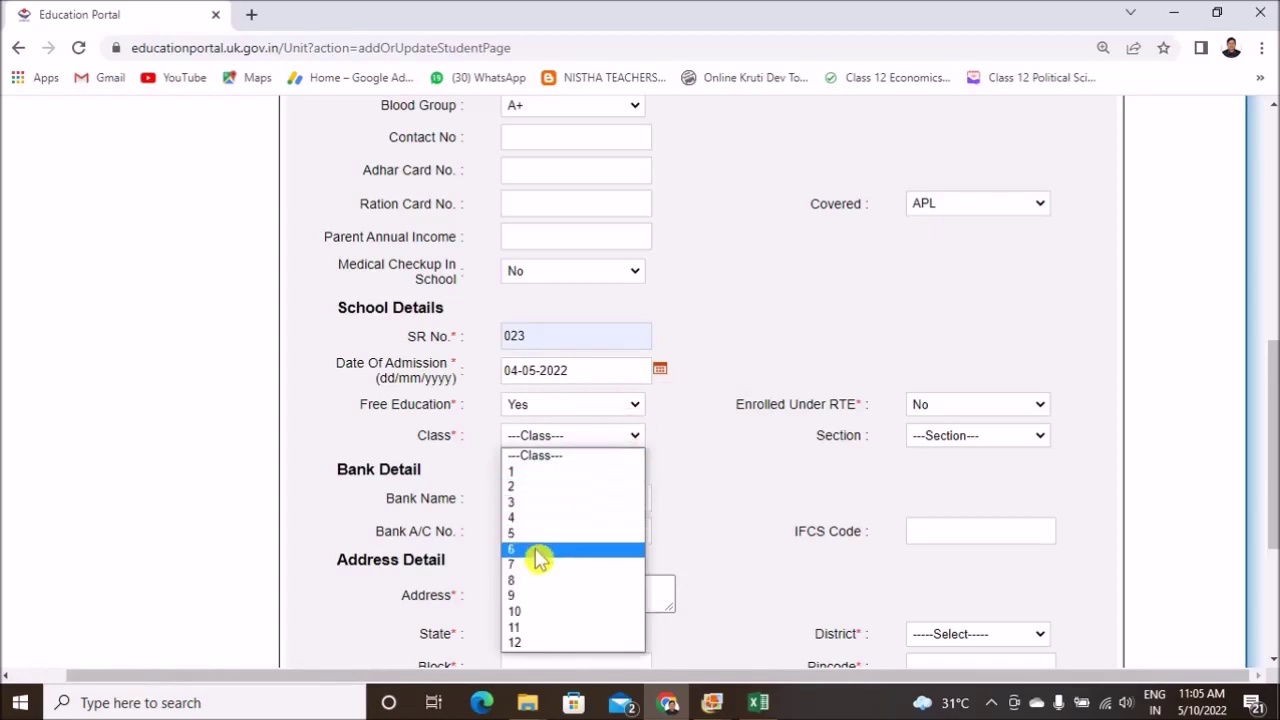
left_click(538, 551)
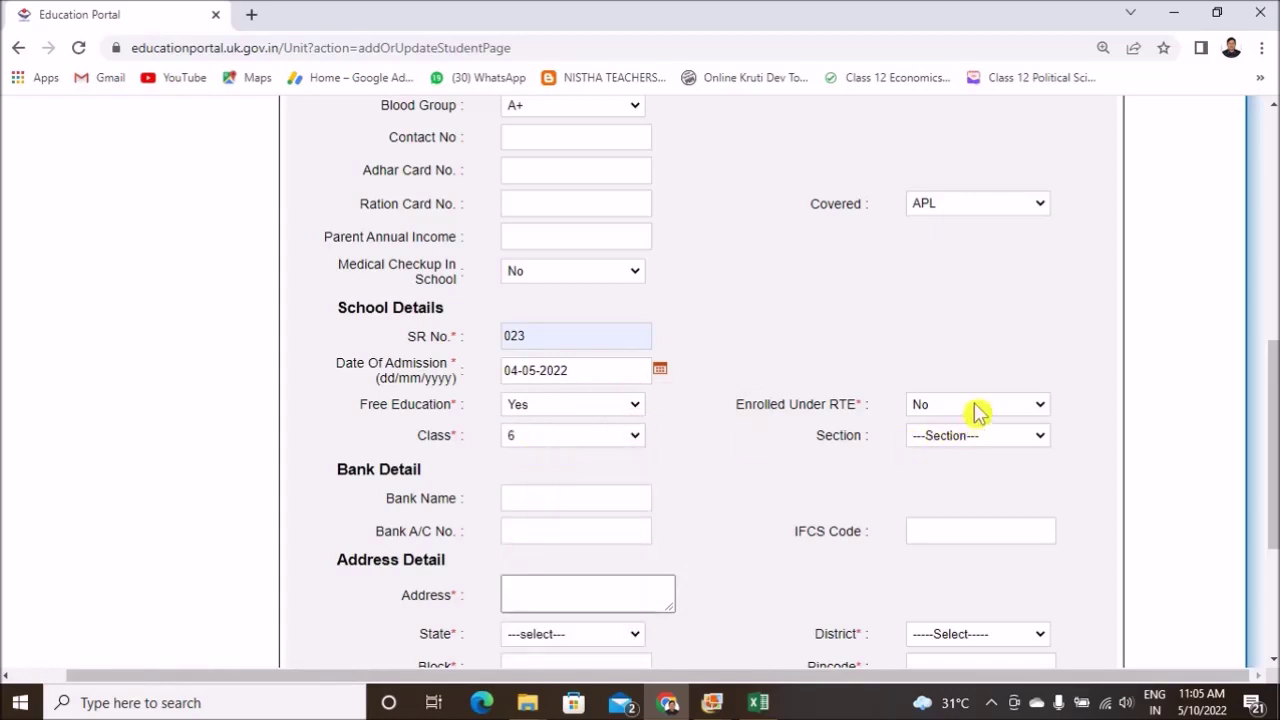
Enter the student's address in Address Detail and set the state to Uttarakhand, leaving the section and bank fields blank
left_click(1038, 443)
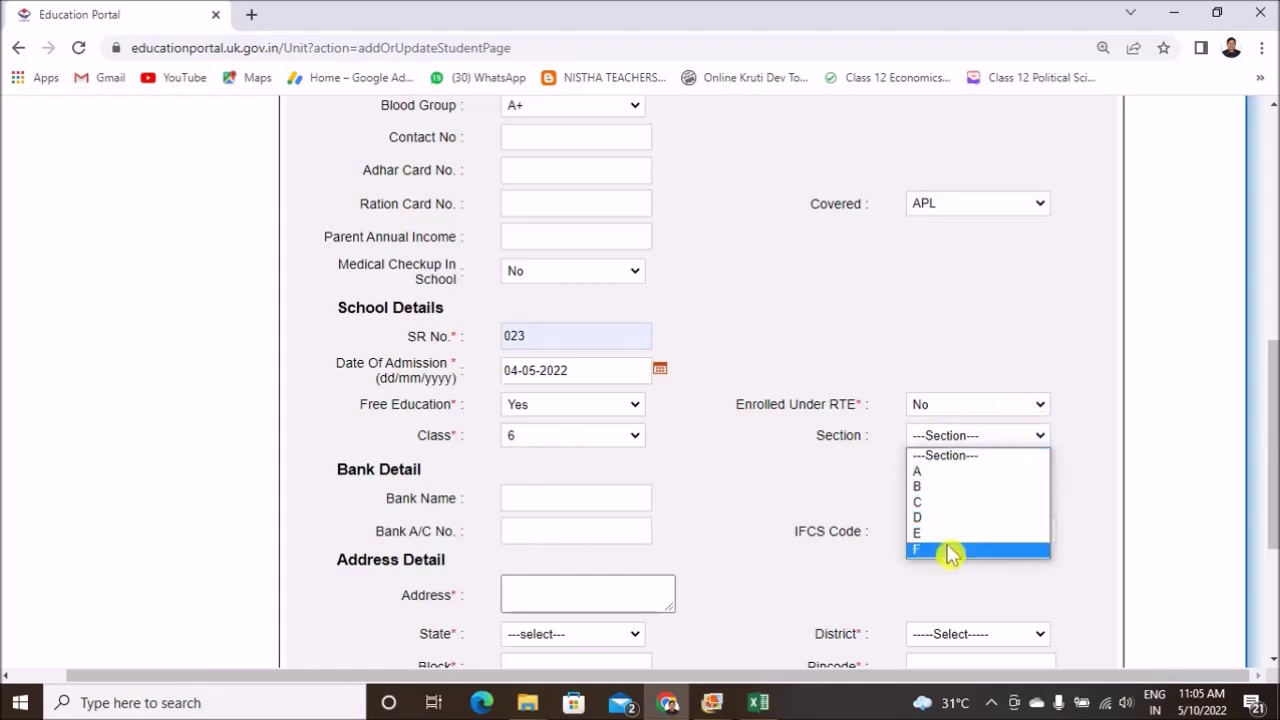
left_click(870, 468)
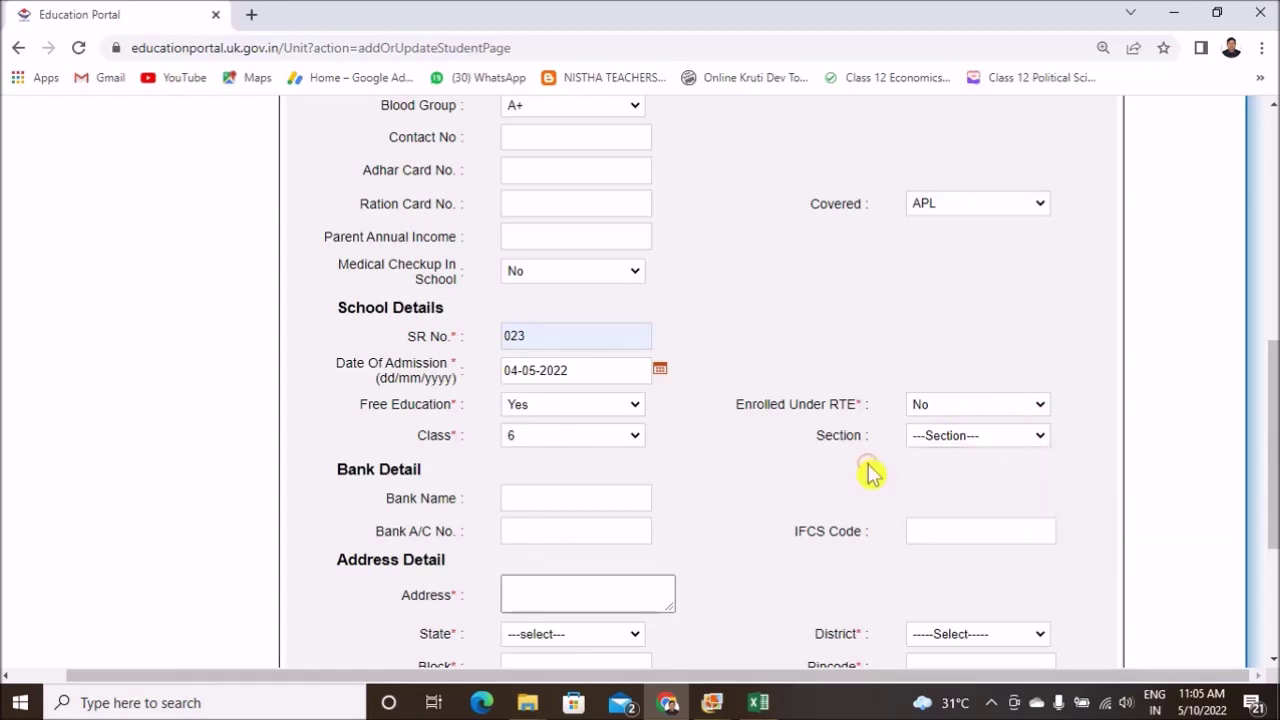
scroll(871, 471, "down", 1)
scroll(870, 472, "down", 1)
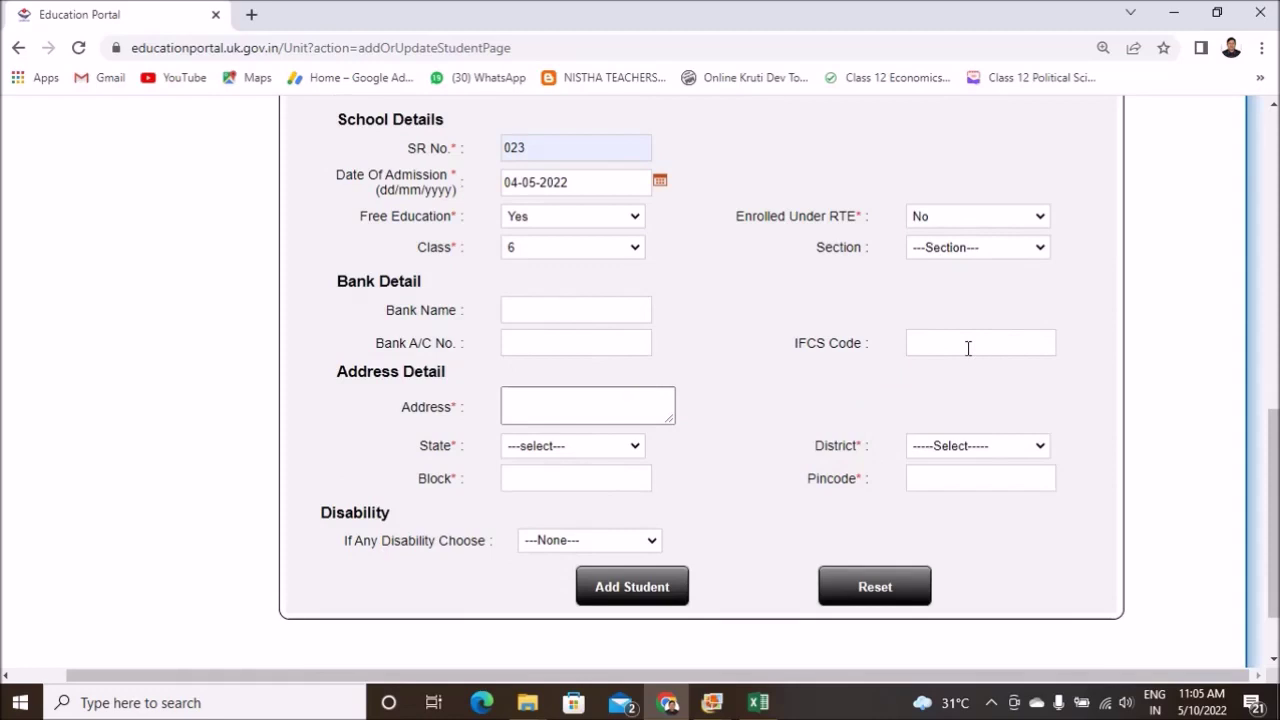
left_click(556, 396)
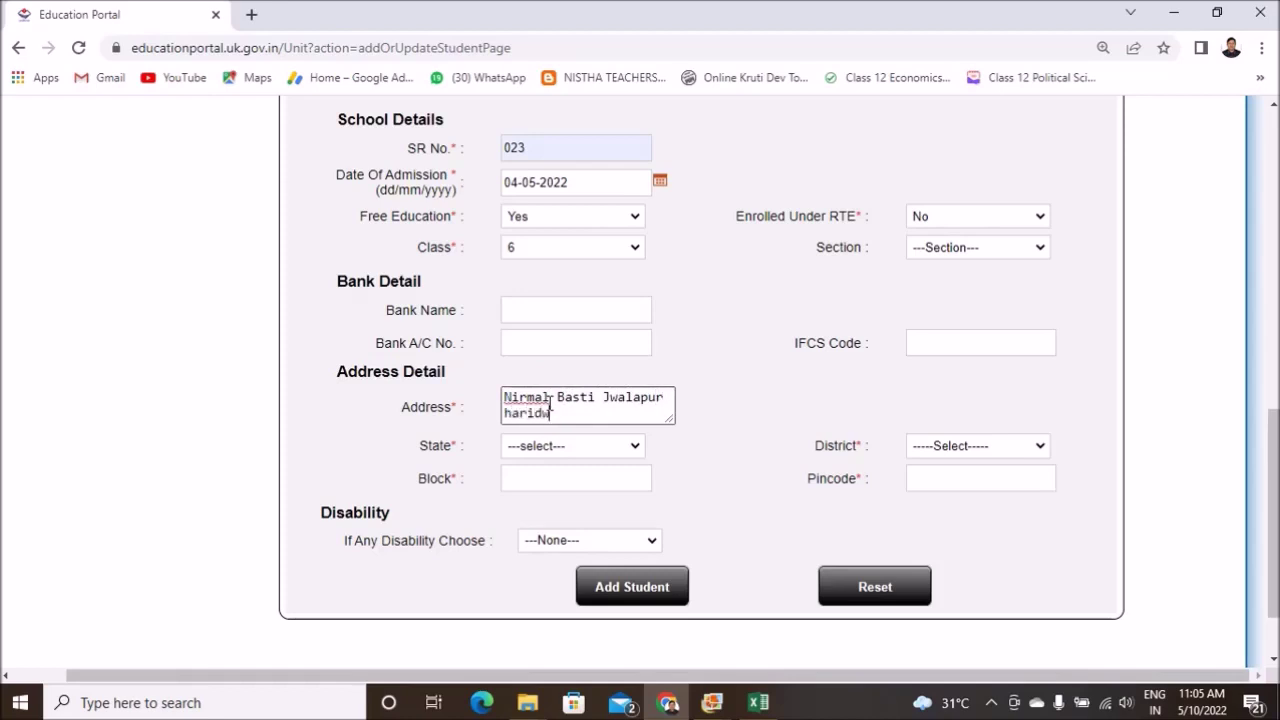
left_click(627, 444)
scroll(605, 340, "down", 6)
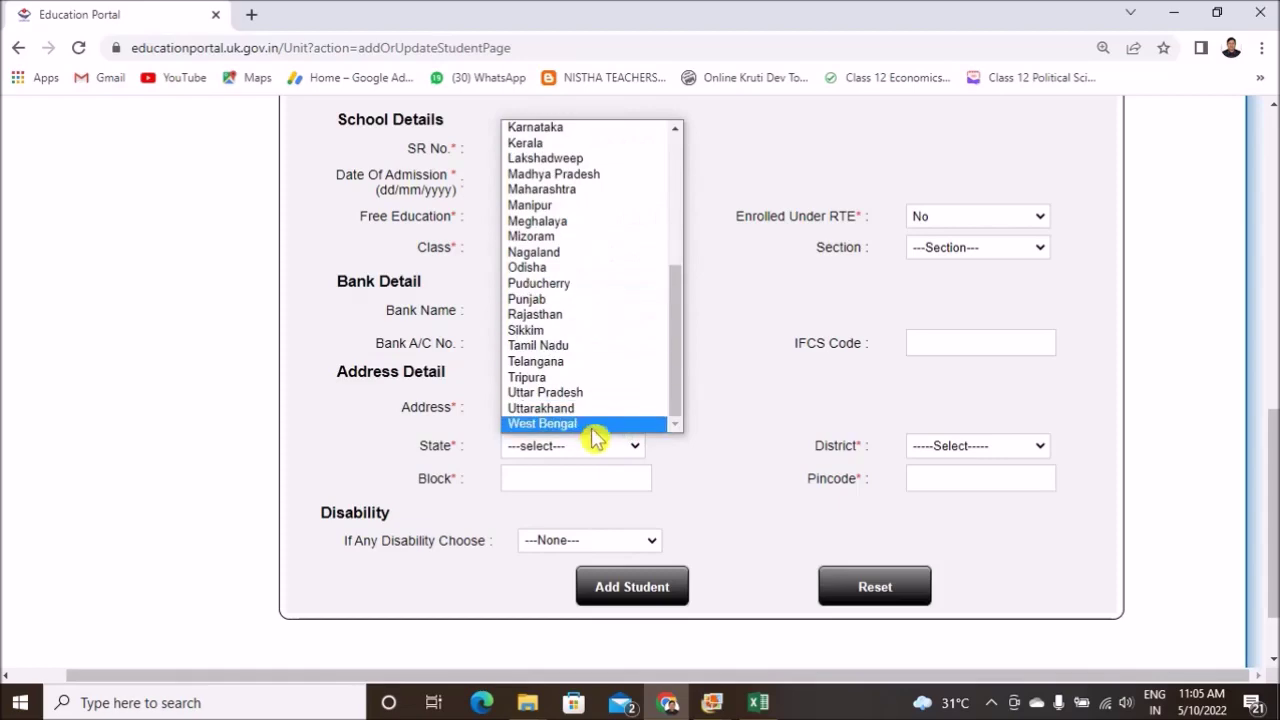
left_click(576, 410)
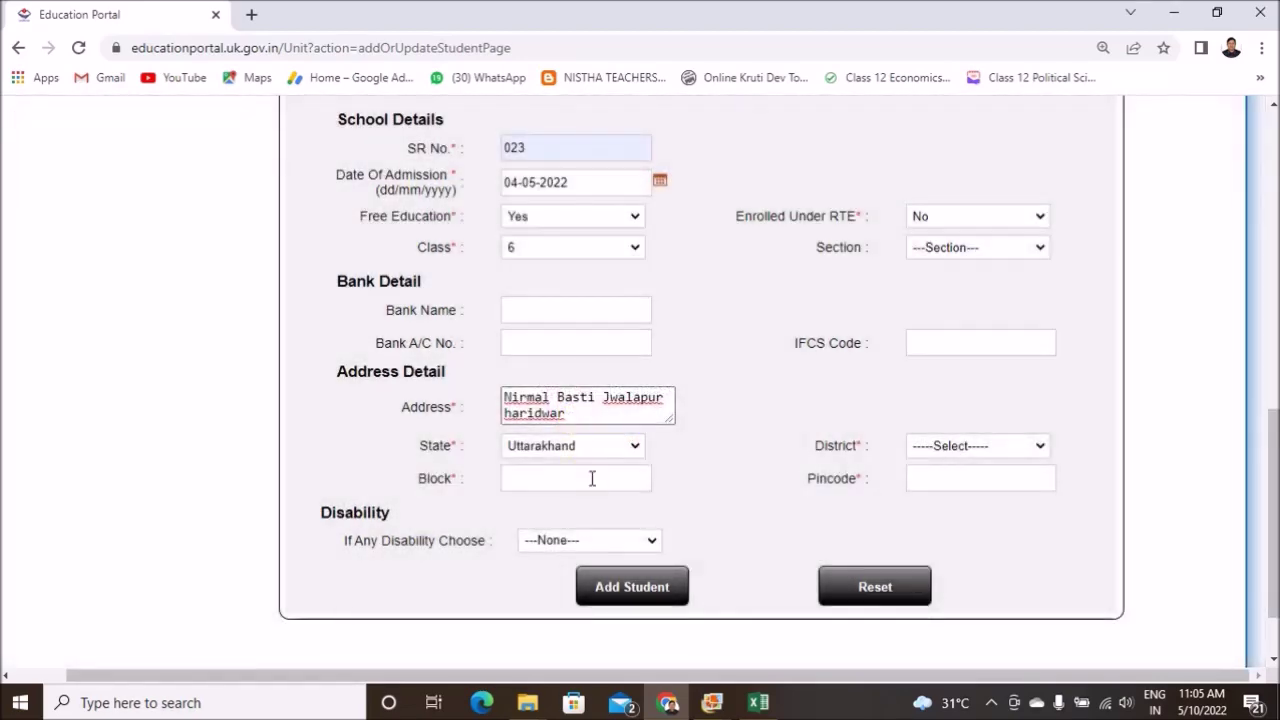
Fill in the block and pincode from the saved suggestions and set the district to Haridwar
left_click(588, 477)
left_click(597, 521)
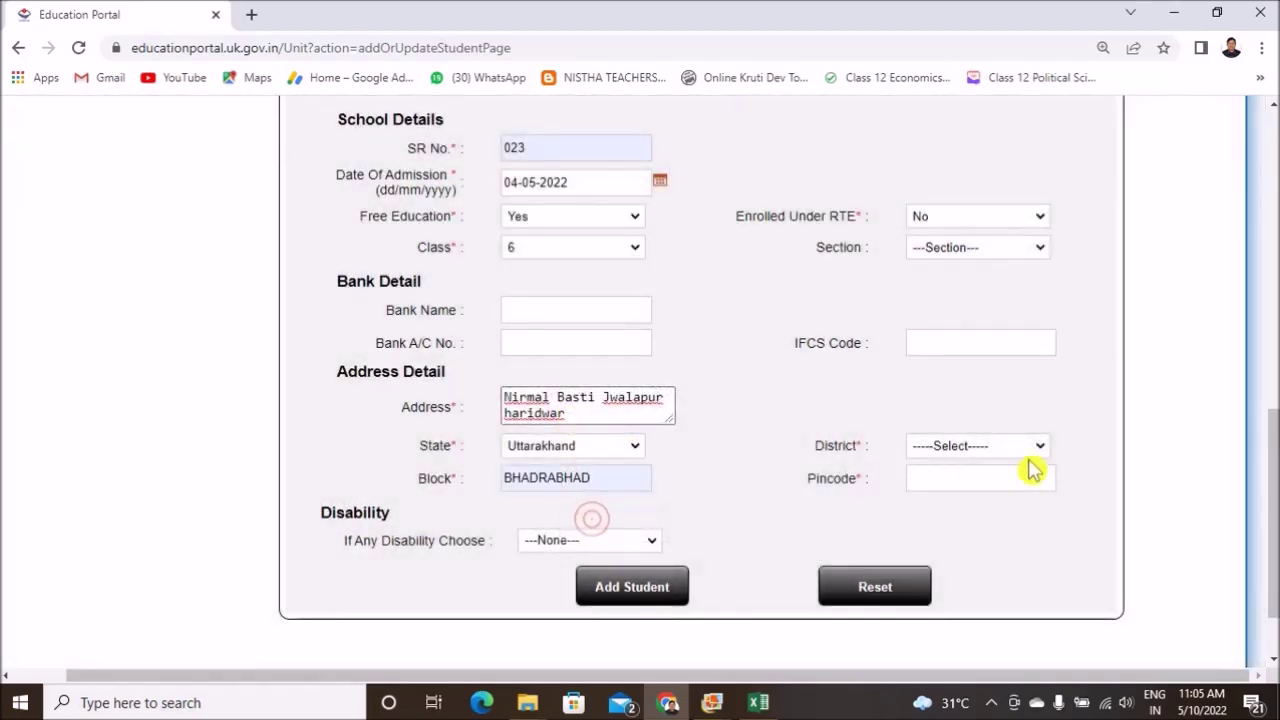
left_click(1038, 455)
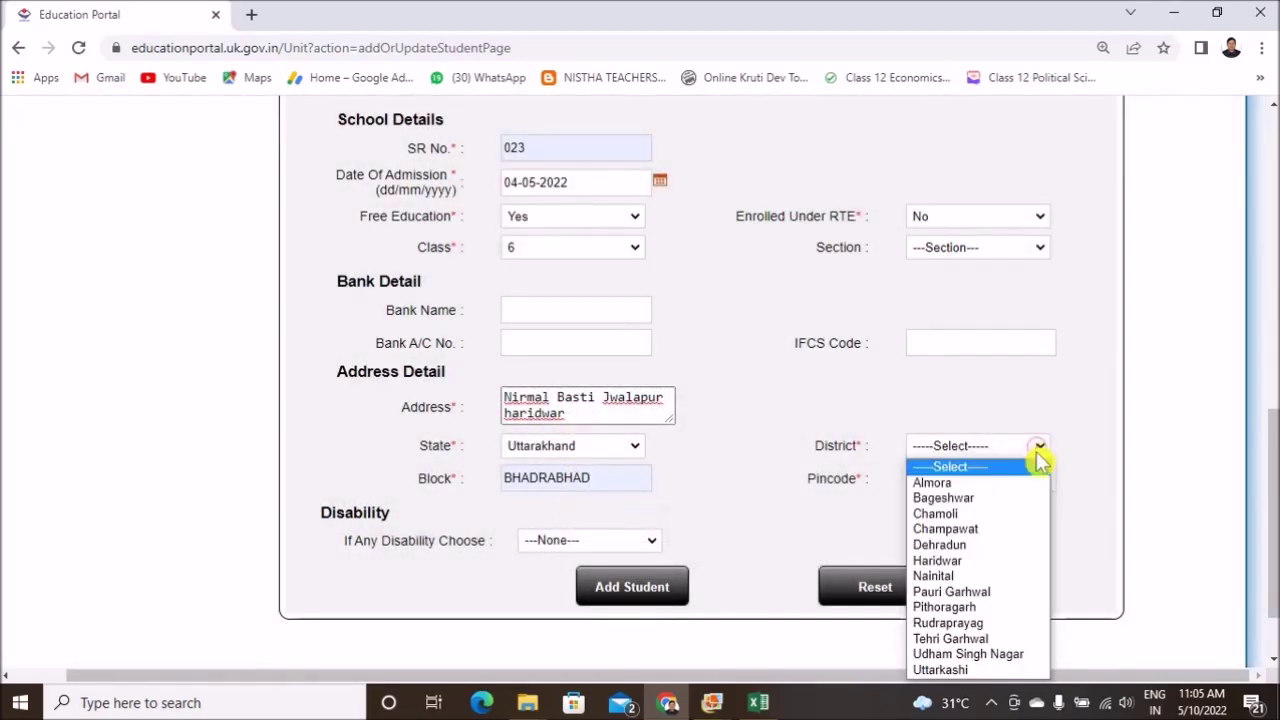
left_click(977, 560)
left_click(987, 482)
left_click(996, 526)
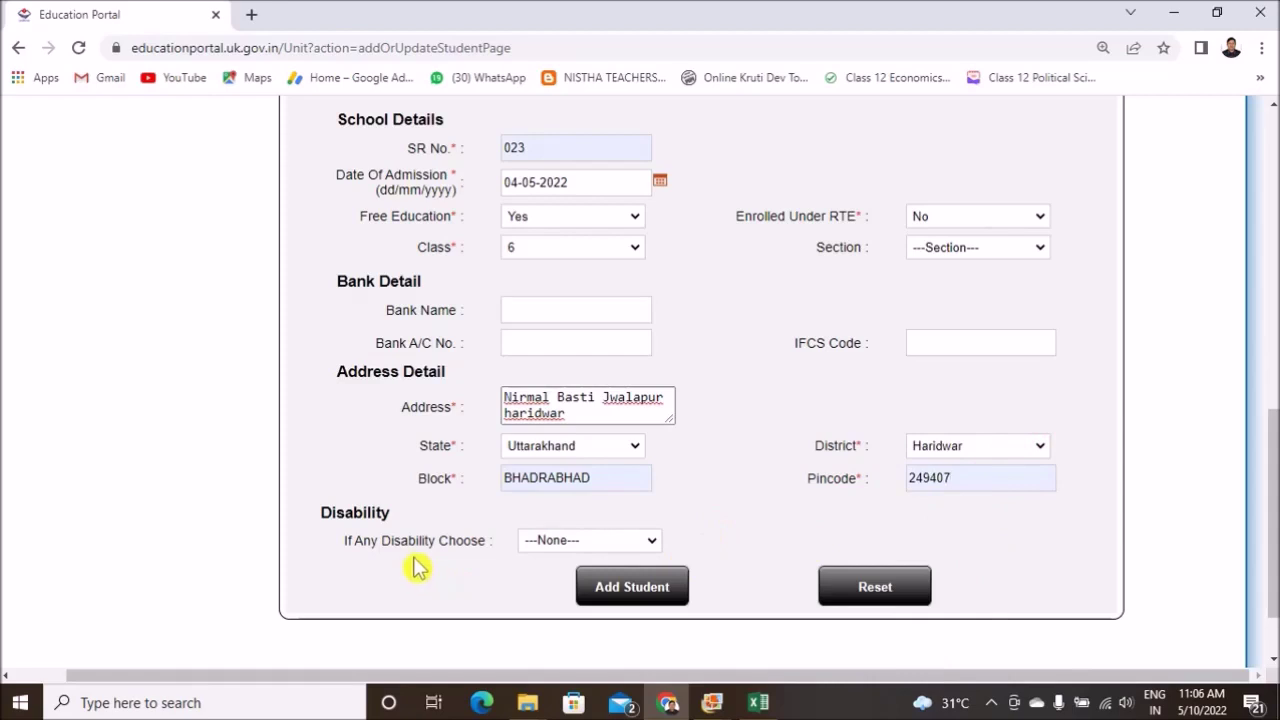
Keep the disability choice at None and submit the form to add the student
left_click(648, 542)
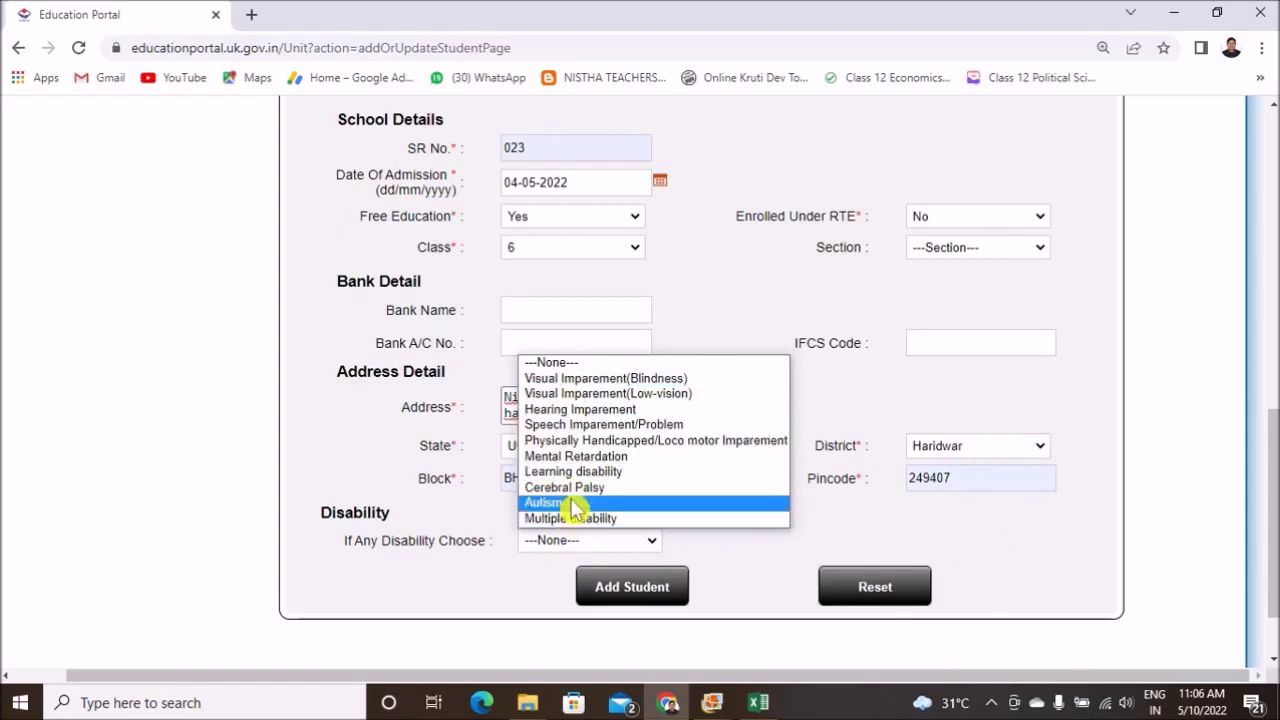
left_click(848, 518)
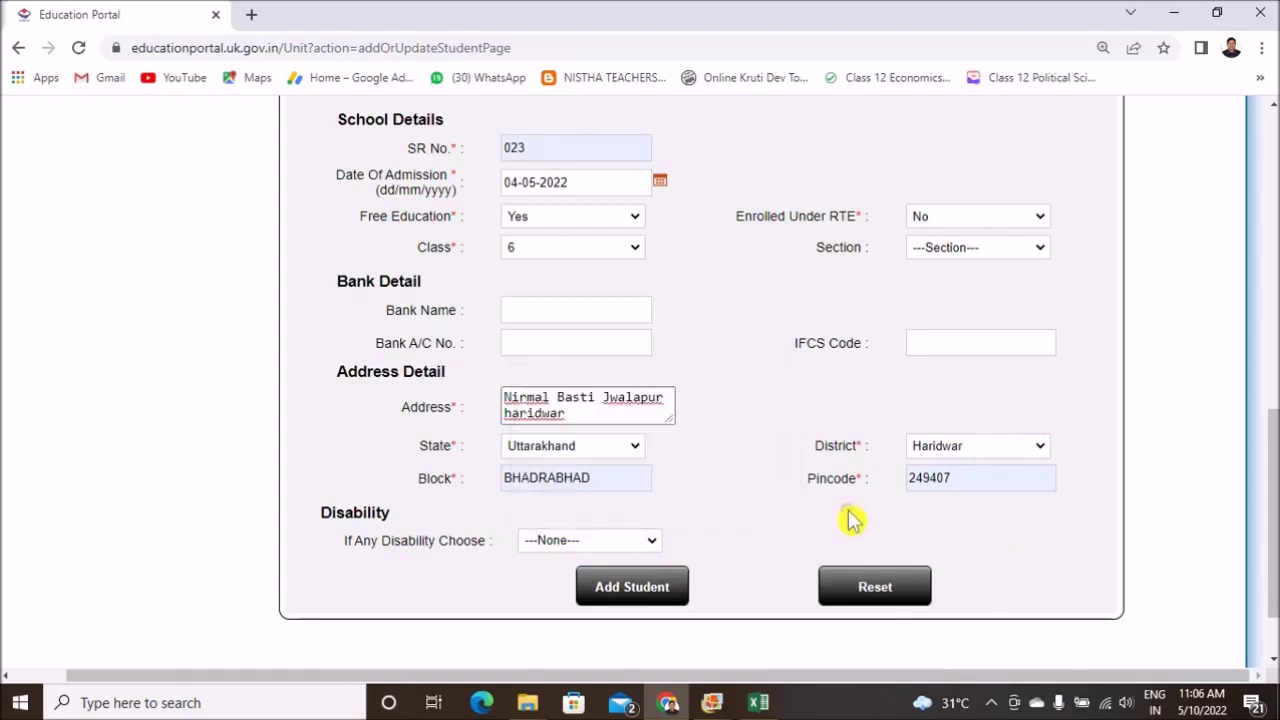
left_click(636, 596)
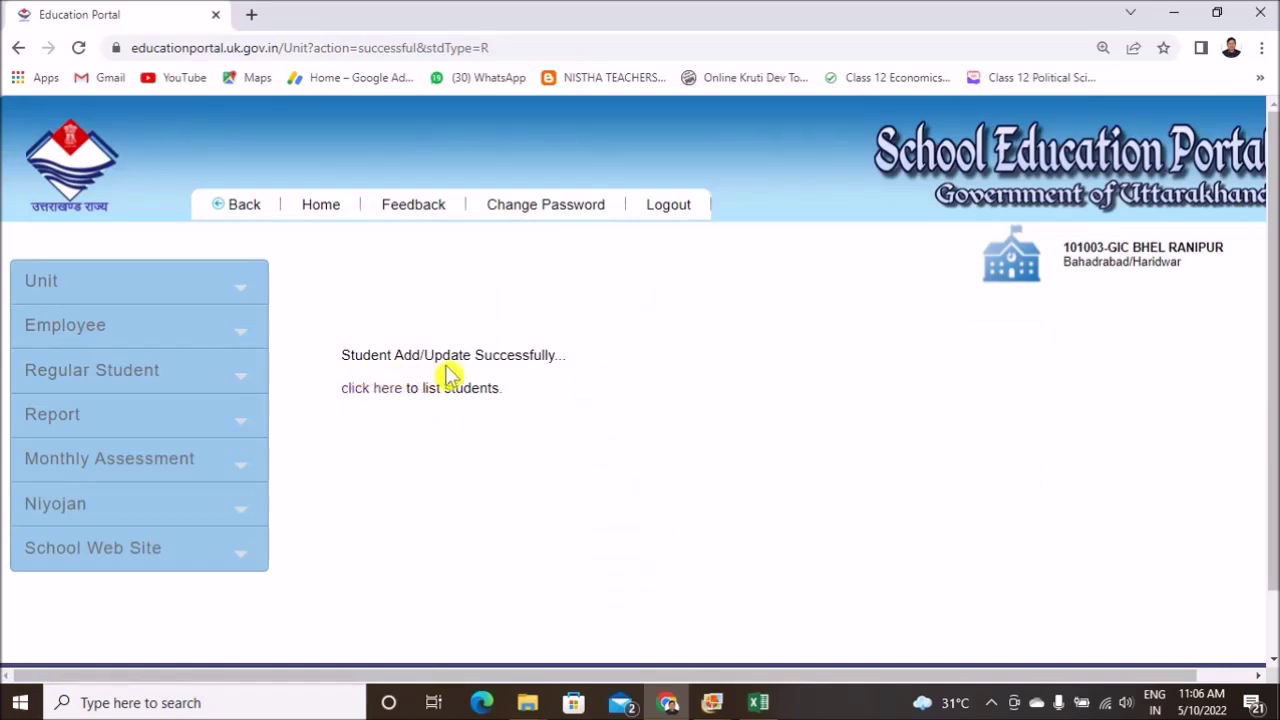
Open the regular student list and search class-wise for the students of class 6
left_click(378, 396)
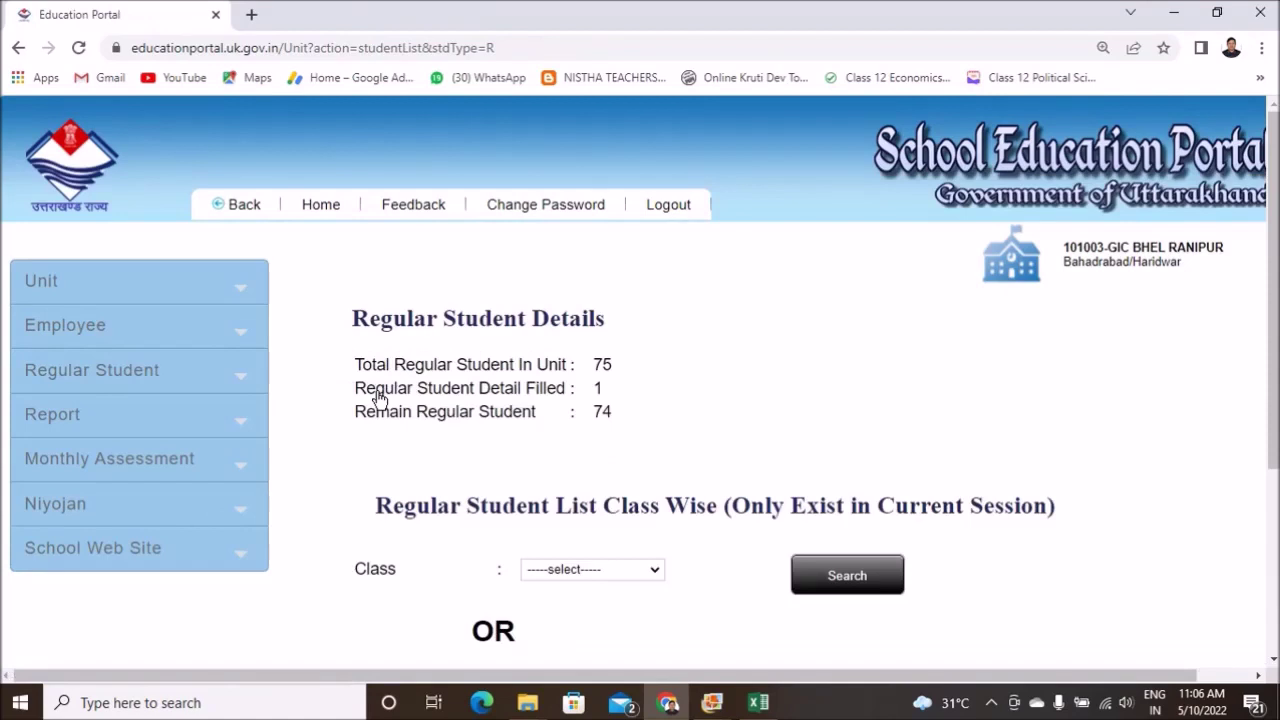
left_click(596, 388)
scroll(700, 414, "down", 2)
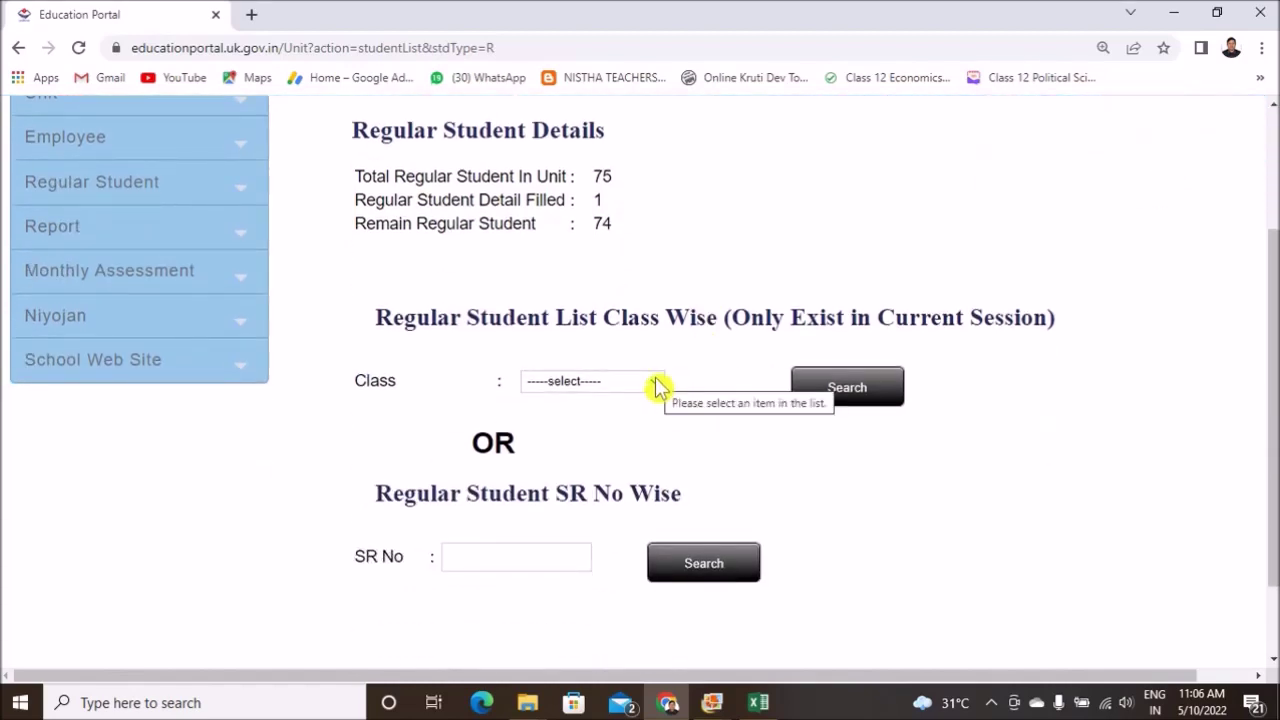
left_click(656, 386)
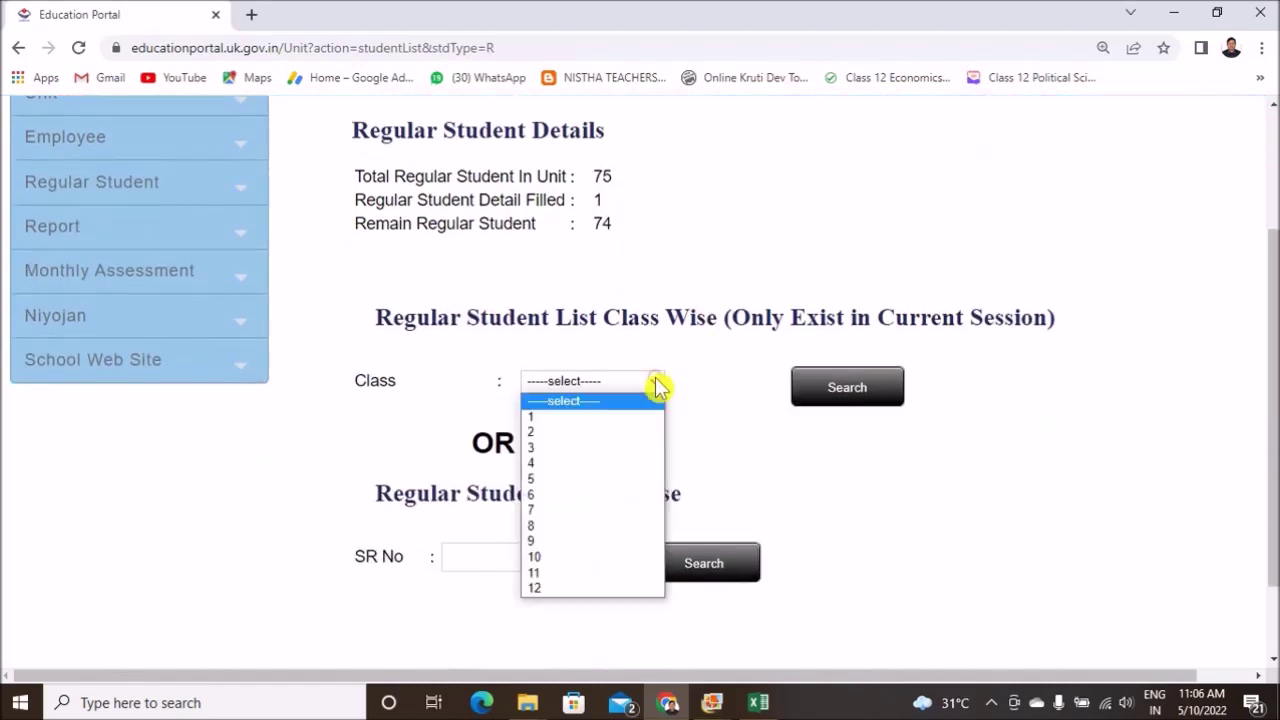
left_click(535, 497)
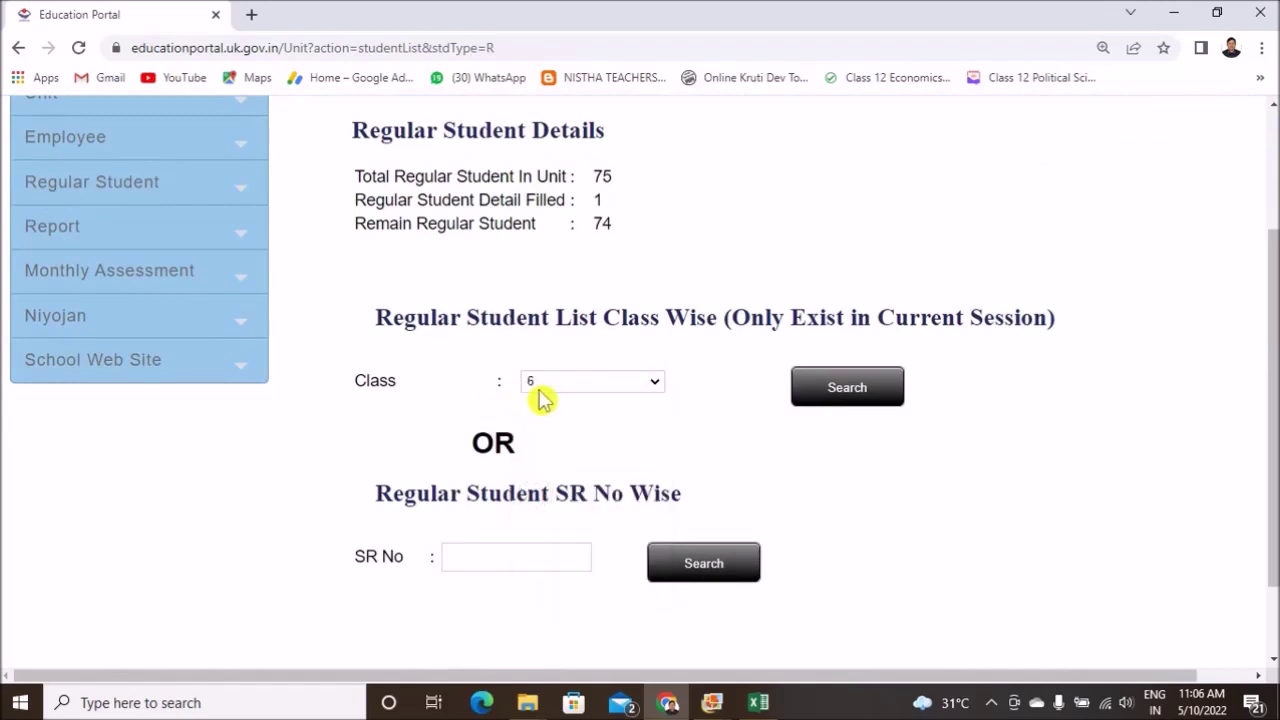
left_click(826, 390)
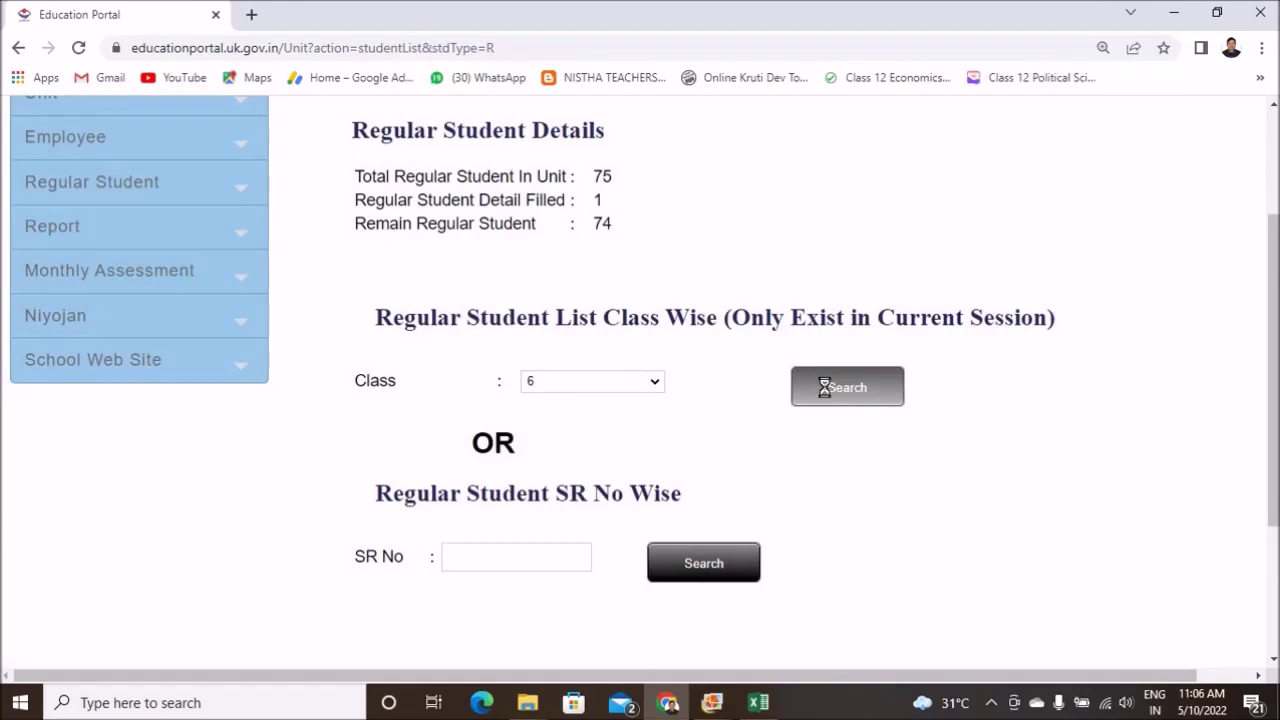
scroll(712, 424, "down", 1)
scroll(712, 440, "down", 2)
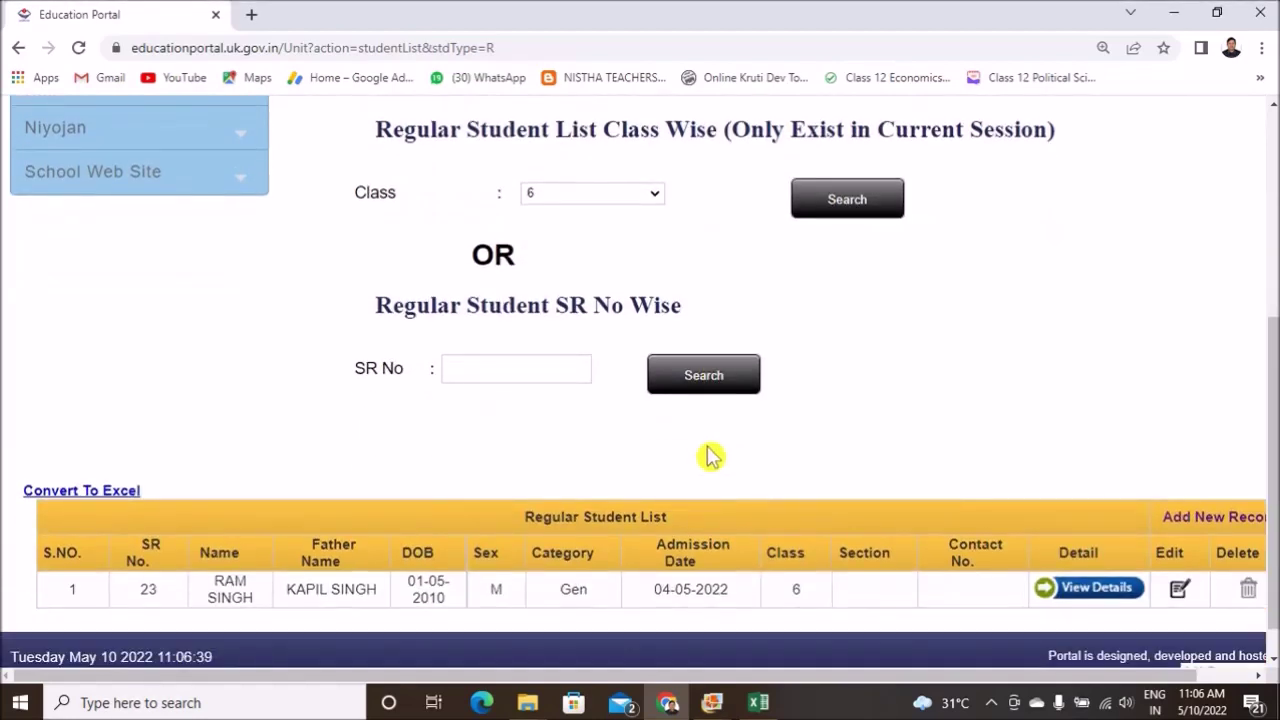
scroll(470, 590, "down", 1)
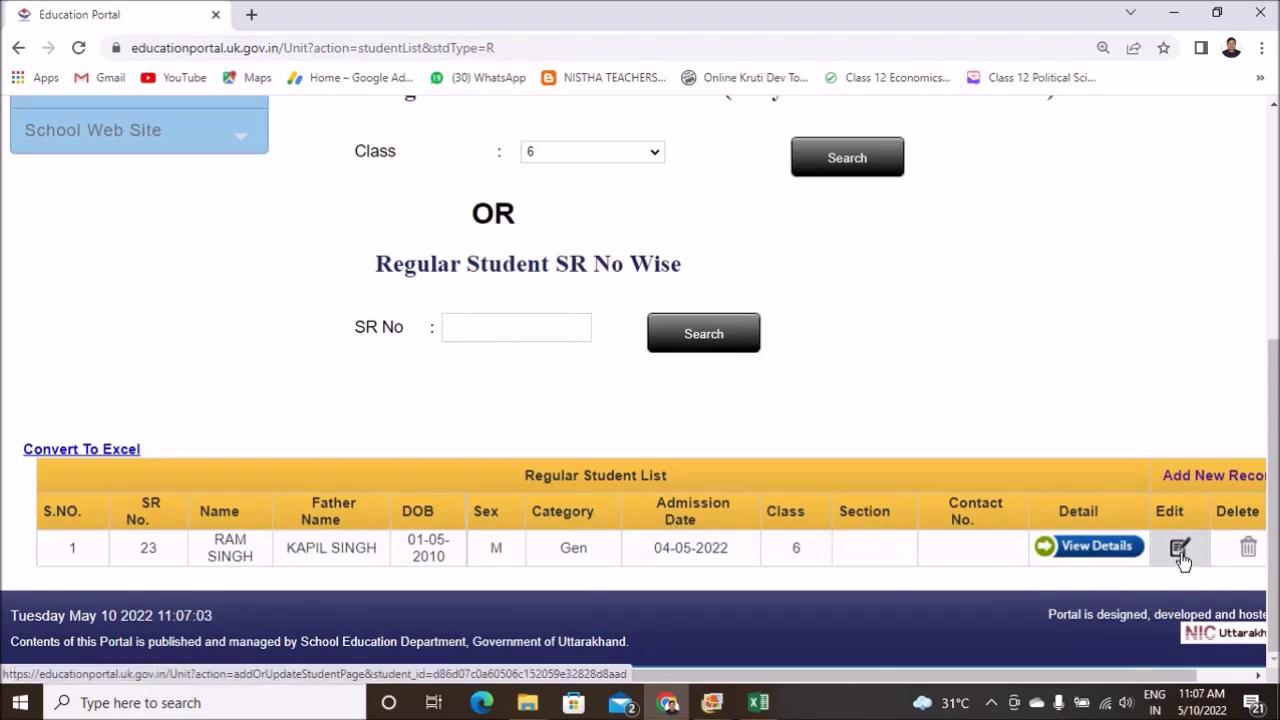
Delete the student's record from the class 6 list and confirm the deletion
left_click(1247, 550)
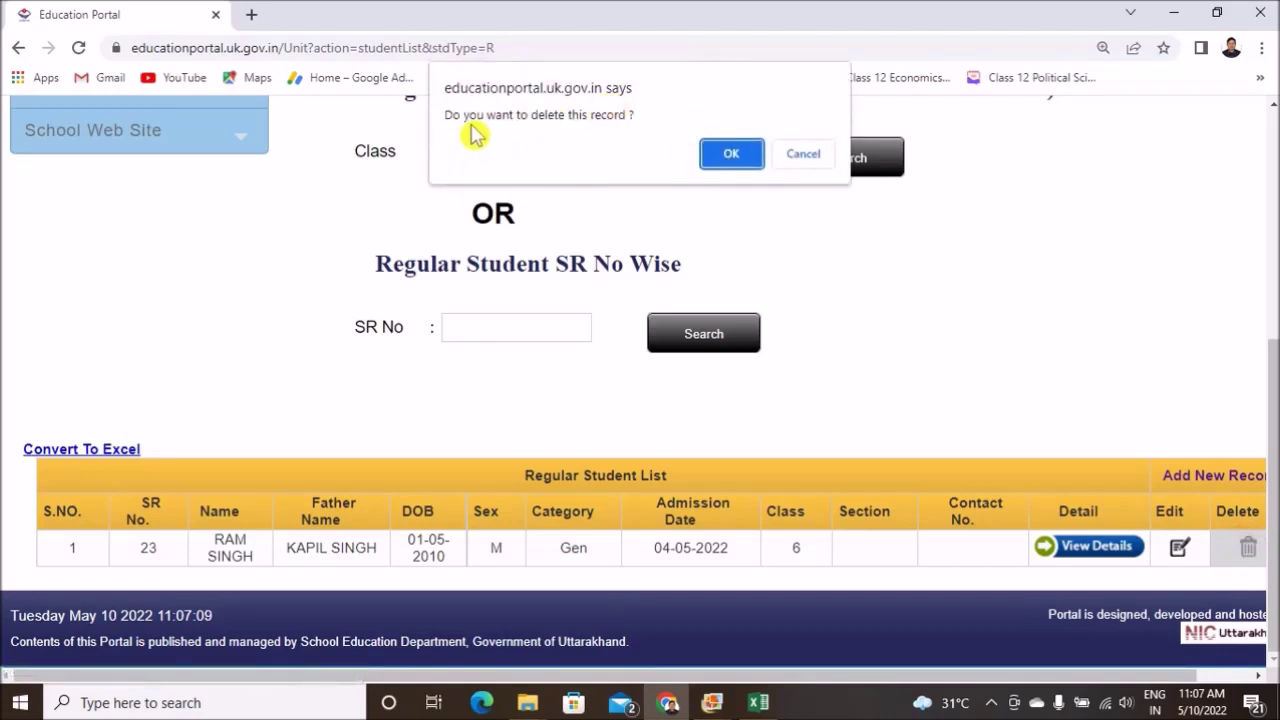
left_click(736, 158)
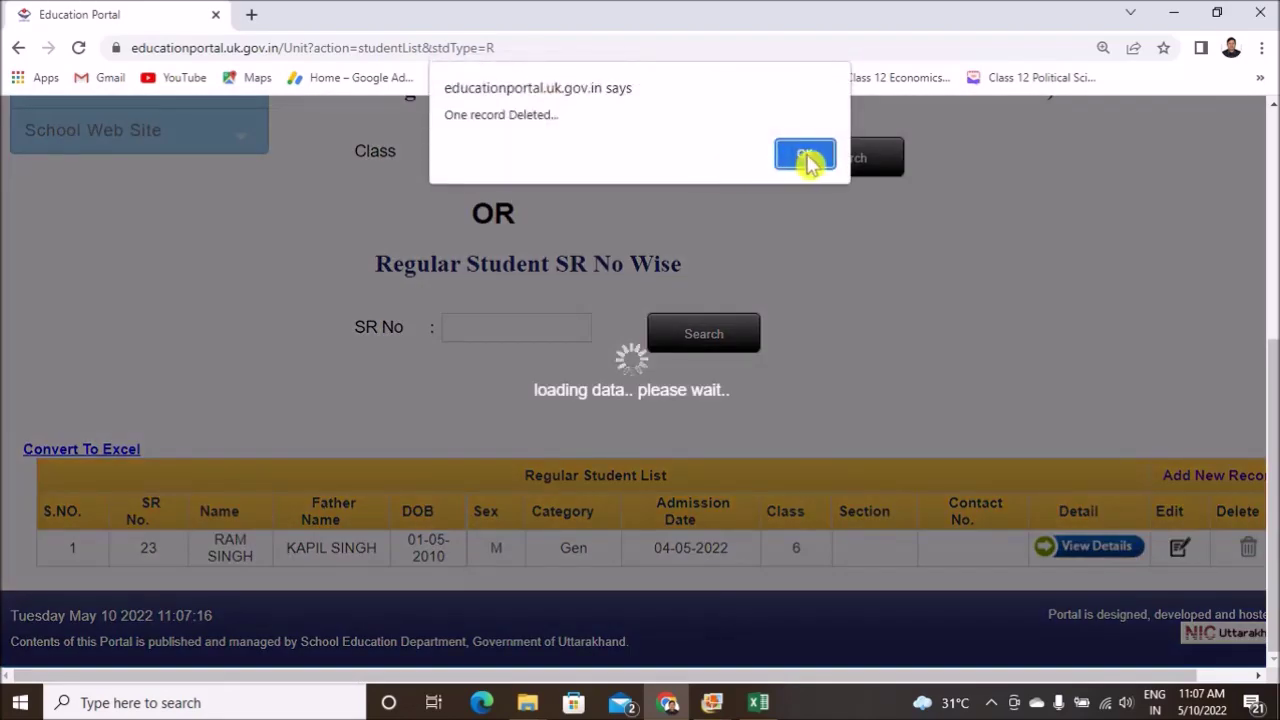
left_click(808, 162)
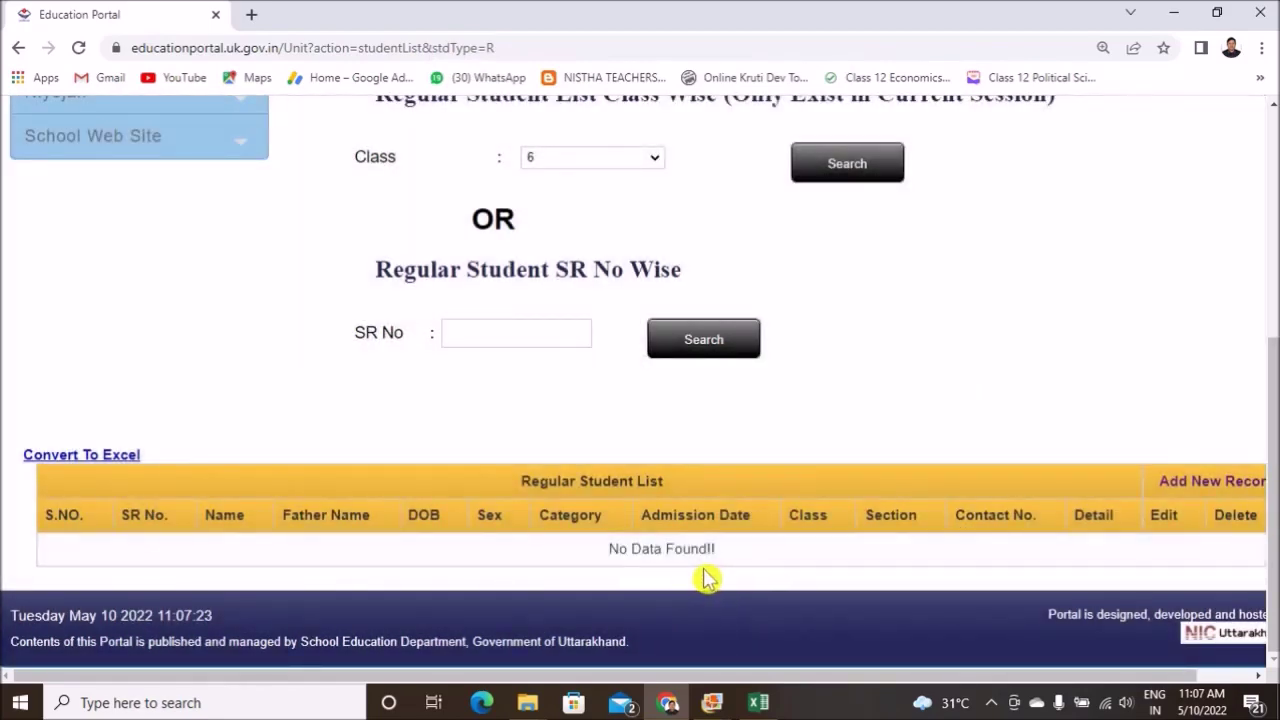
scroll(690, 428, "up", 3)
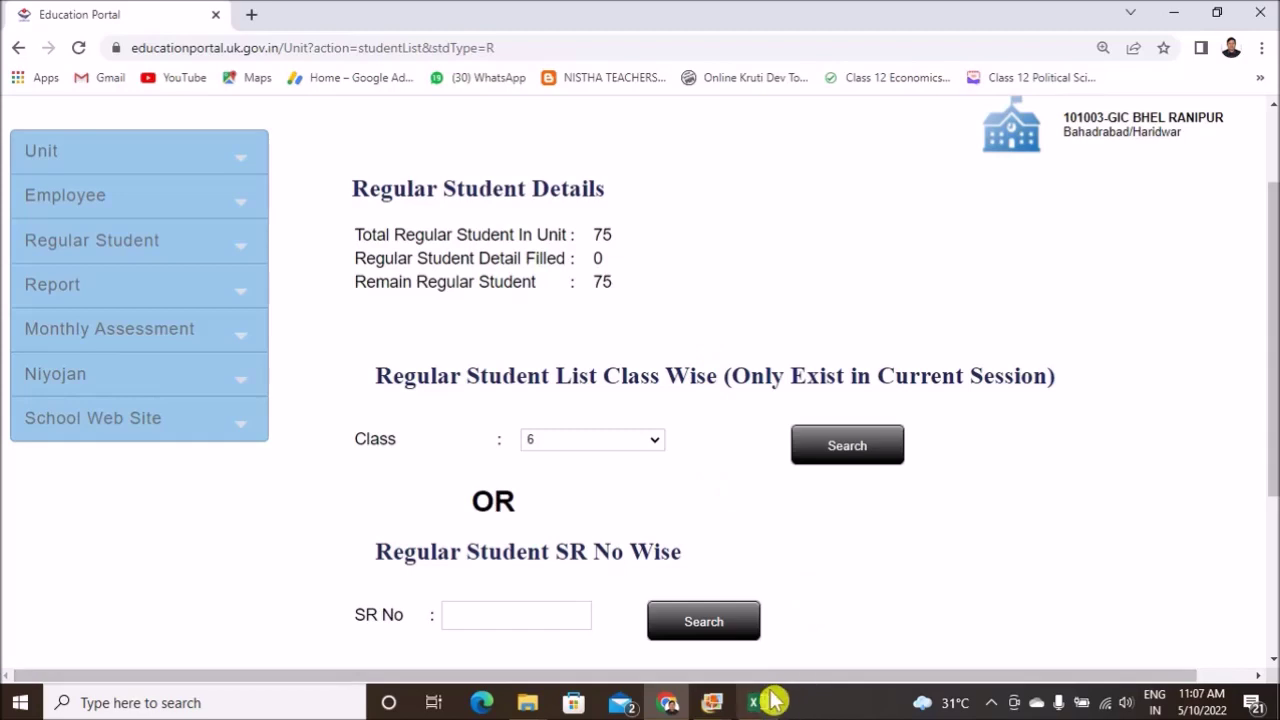
Switch to the children image in Photo Gallery to read the listed school cases, and return to the portal
mouse_move(713, 707)
left_click(770, 648)
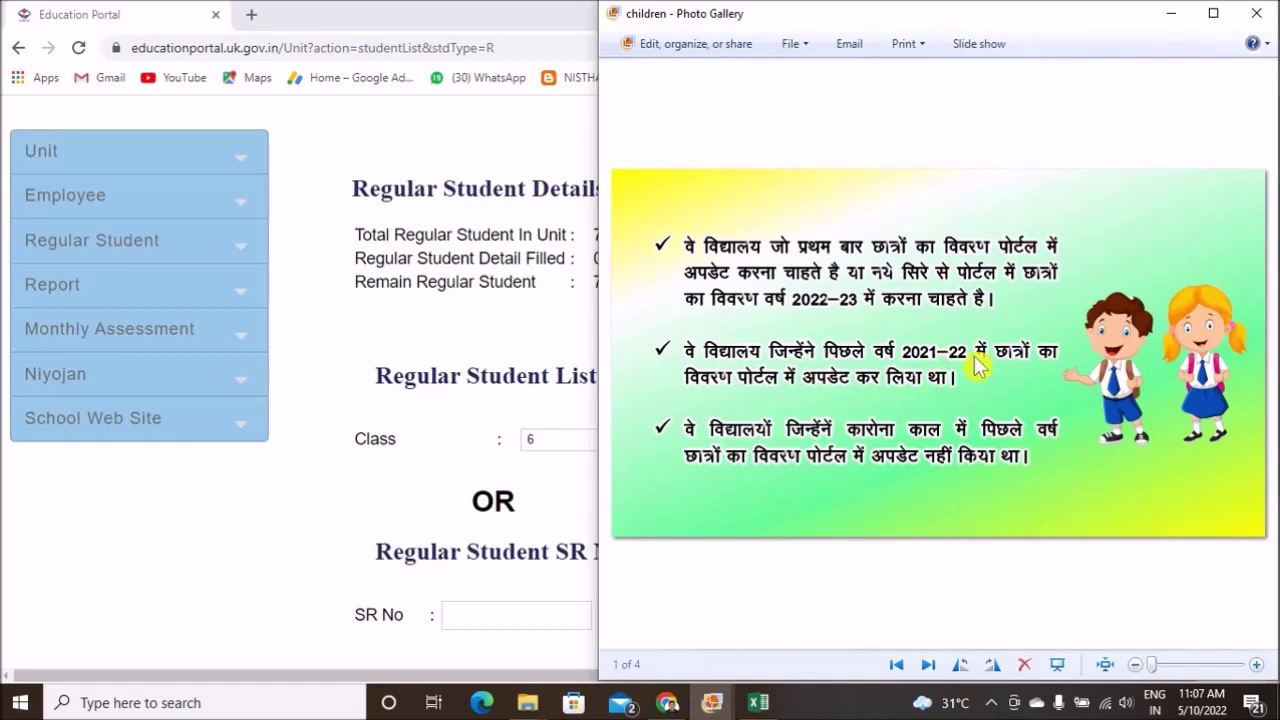
left_click(1171, 13)
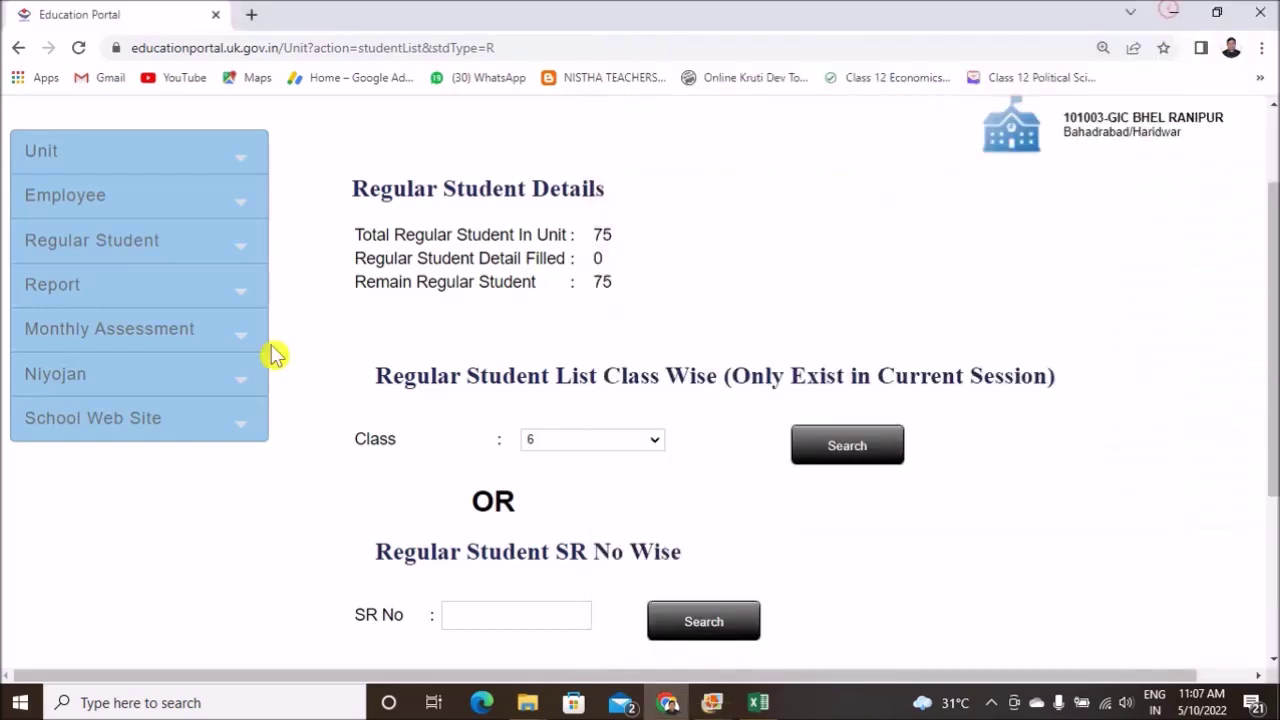
Open Student Action for regular students and filter the students by session 2021-22 and class 12
left_click(169, 259)
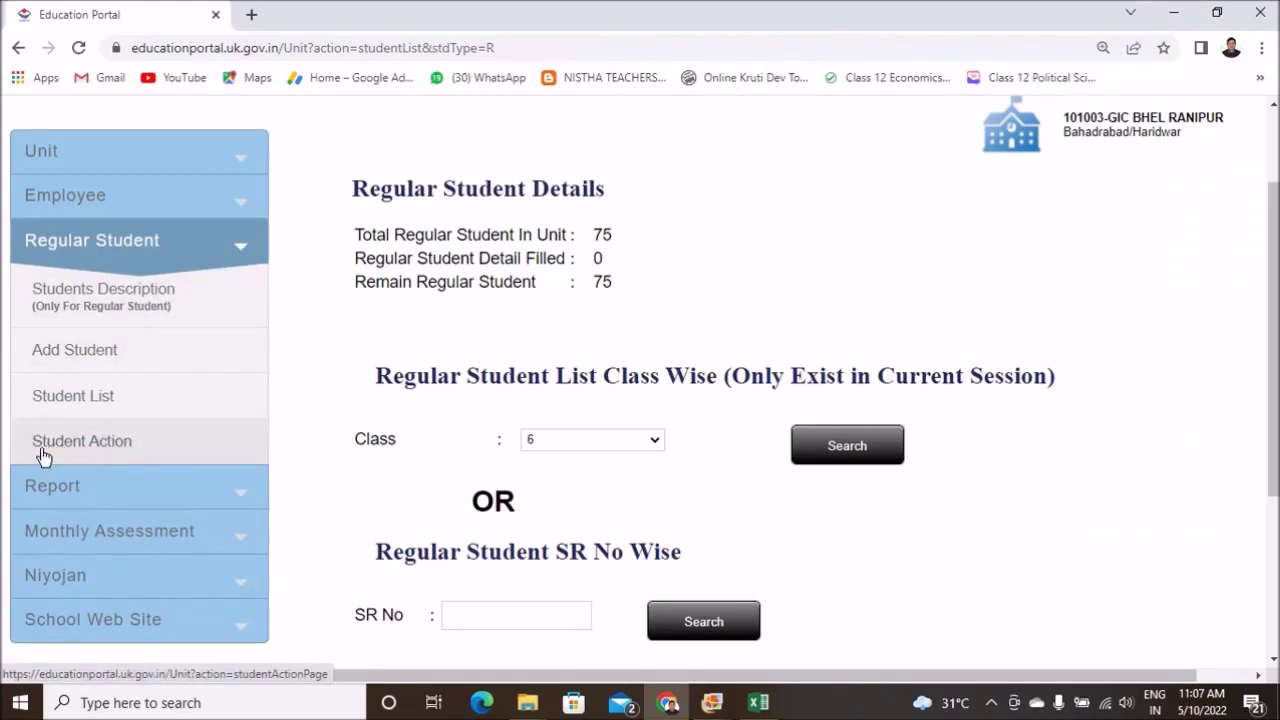
left_click(105, 443)
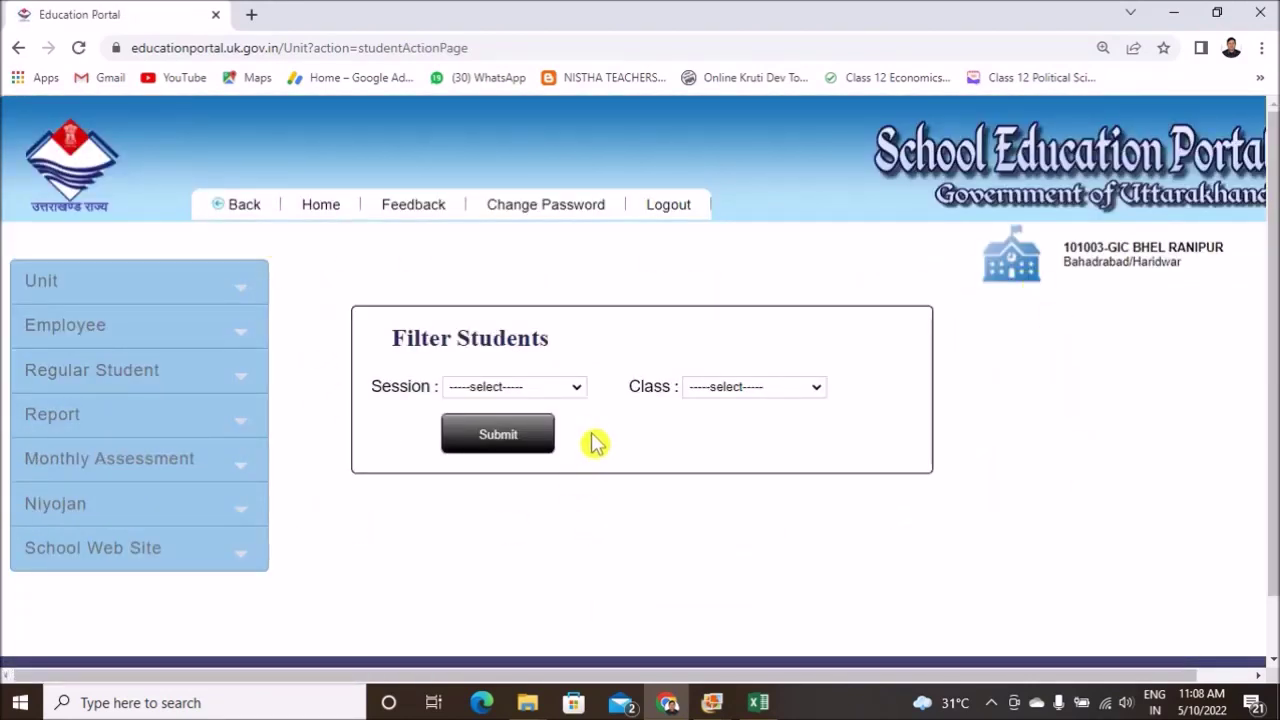
left_click(577, 392)
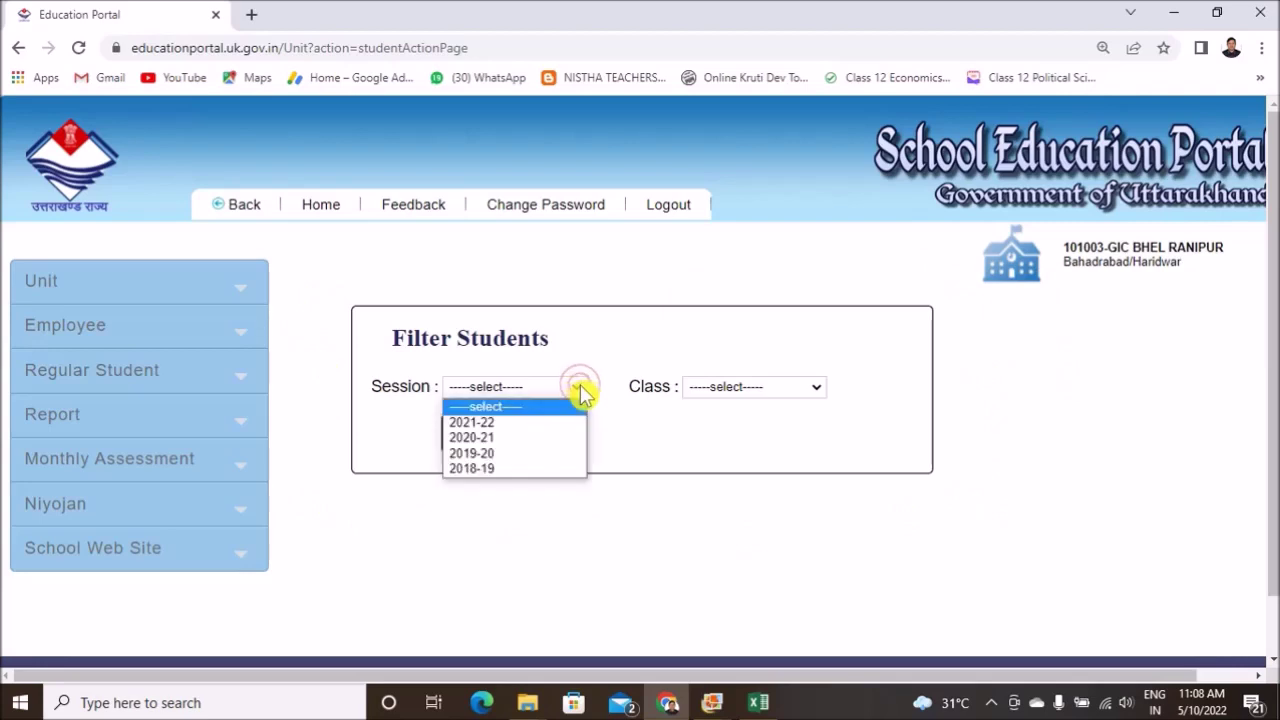
left_click(470, 423)
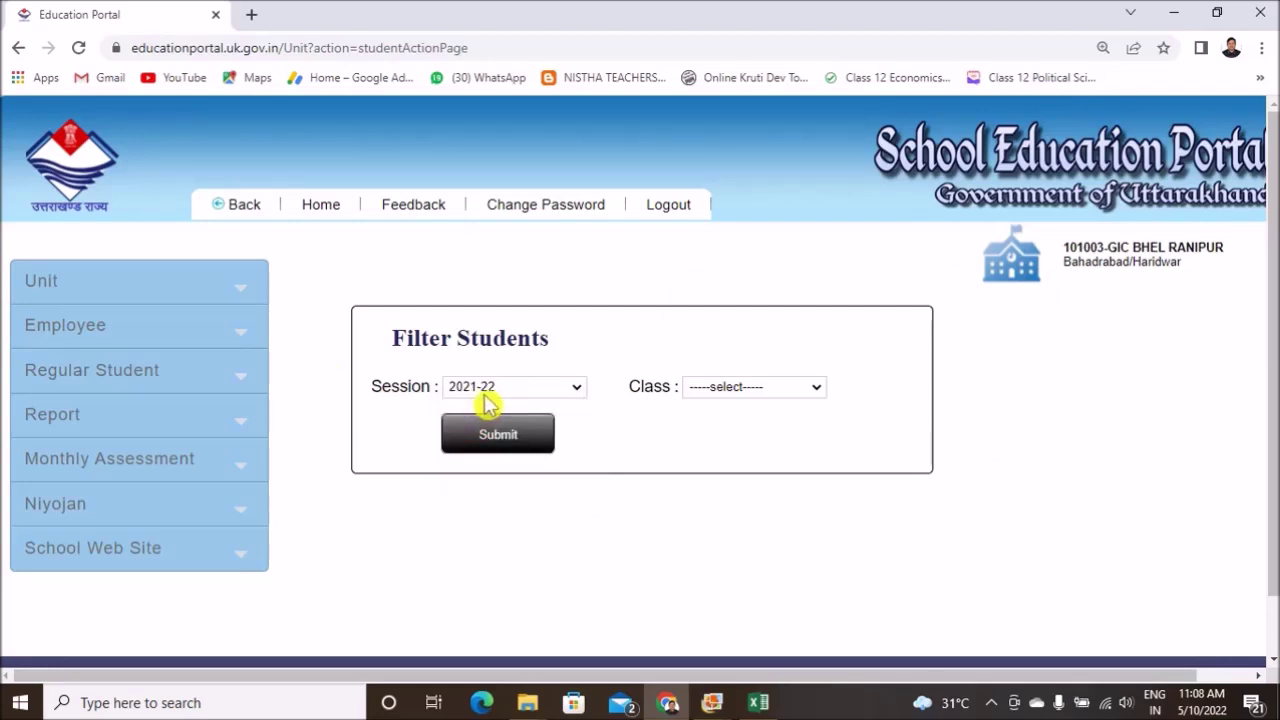
left_click(818, 389)
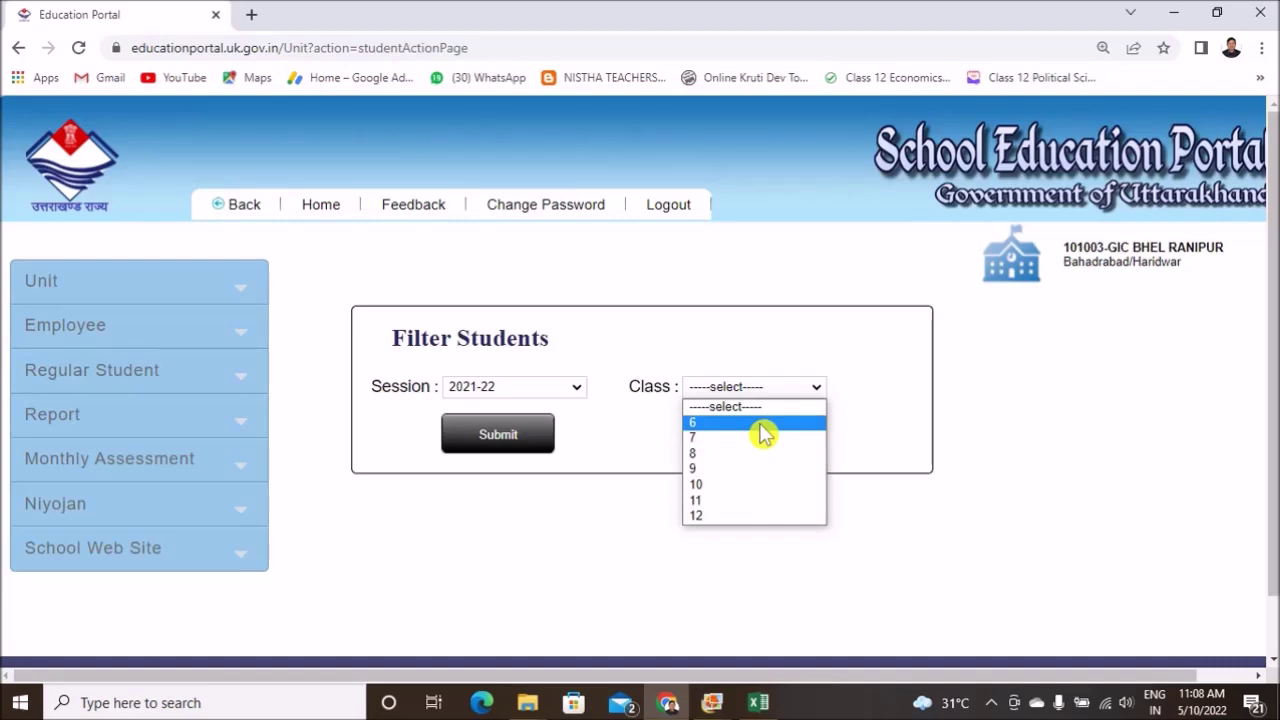
left_click(735, 515)
left_click(520, 437)
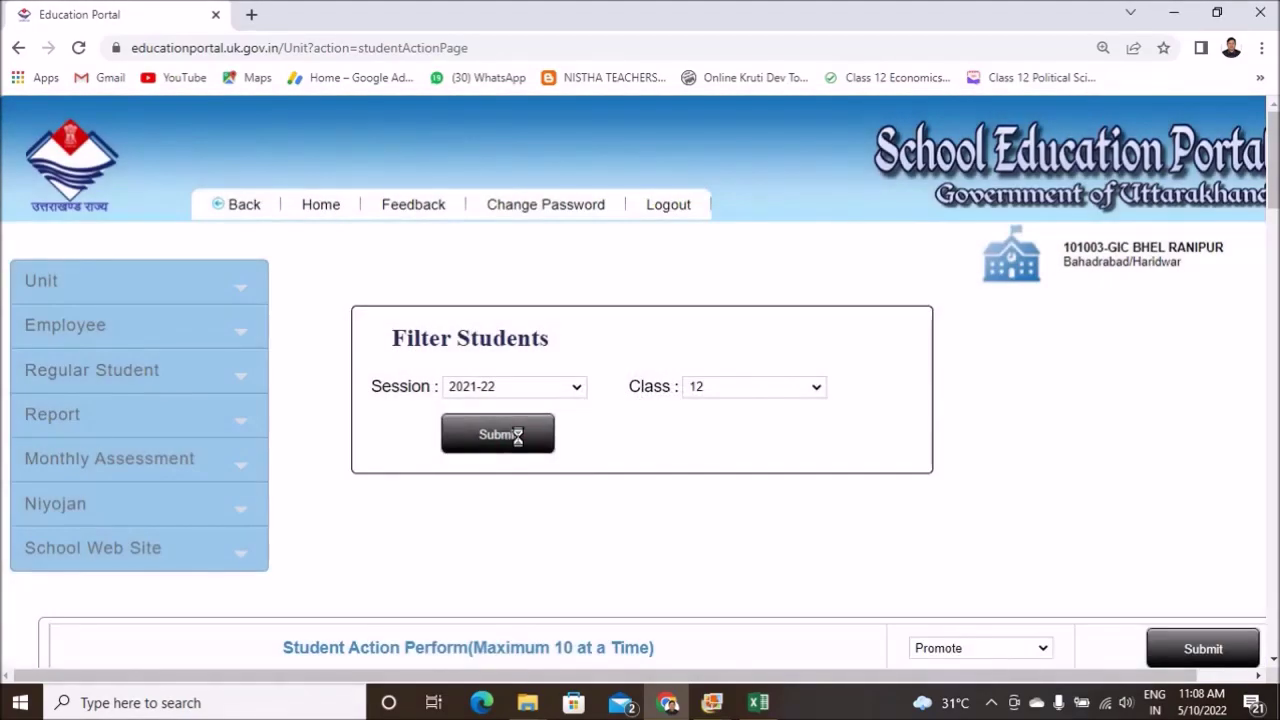
Examine the filtered class 12 student list and its Student Action Perform header
scroll(614, 486, "down", 3)
scroll(630, 472, "down", 7)
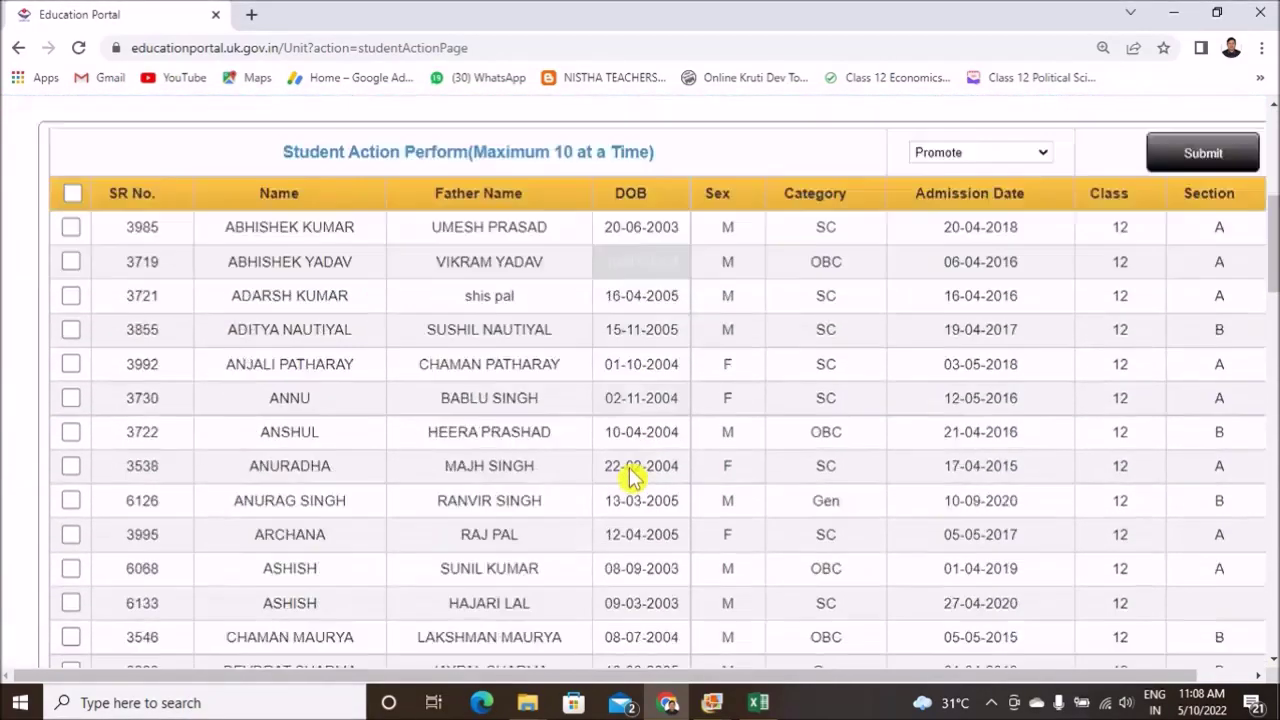
scroll(630, 475, "up", 7)
scroll(632, 480, "down", 5)
scroll(632, 480, "down", 7)
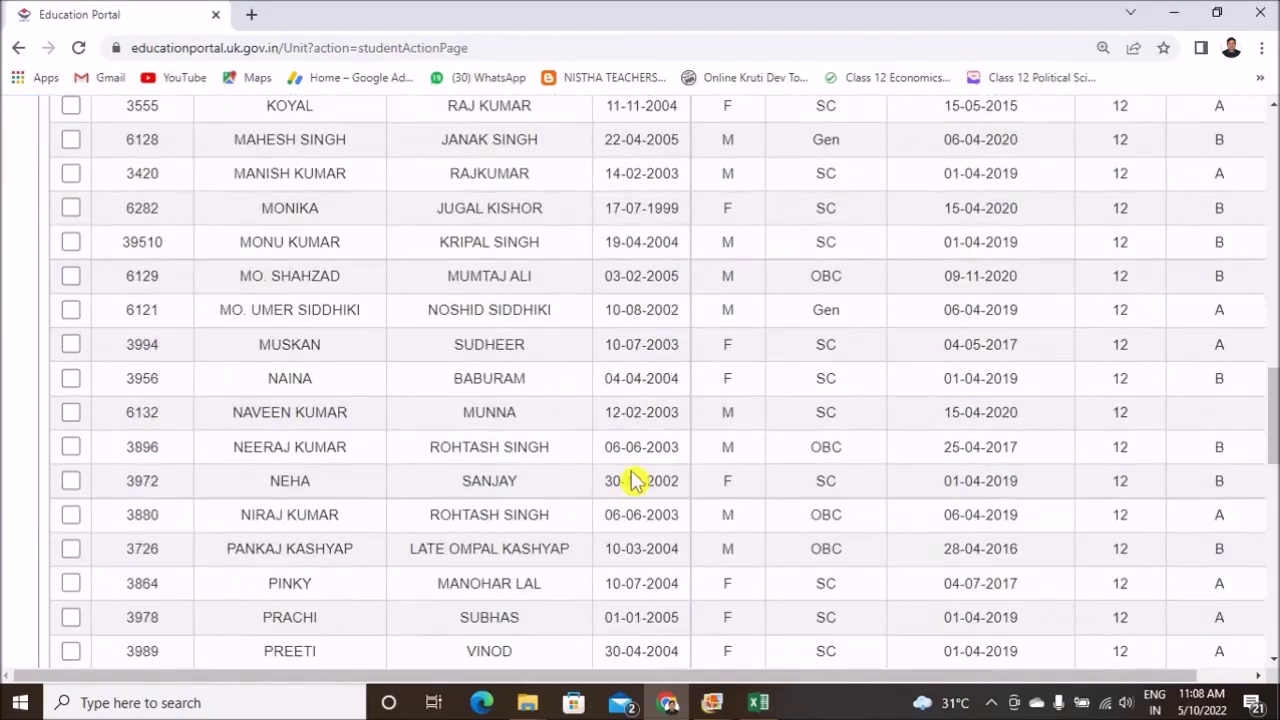
scroll(632, 480, "up", 7)
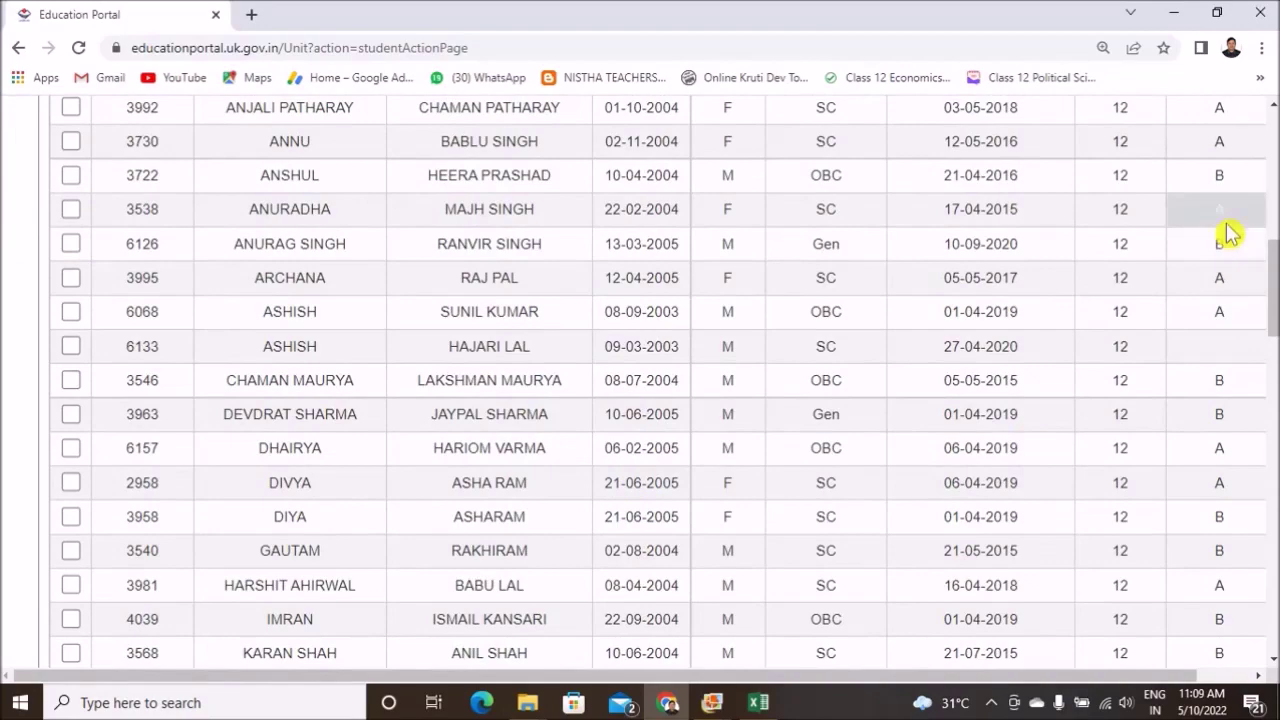
scroll(1029, 400, "up", 4)
scroll(1026, 400, "down", 2)
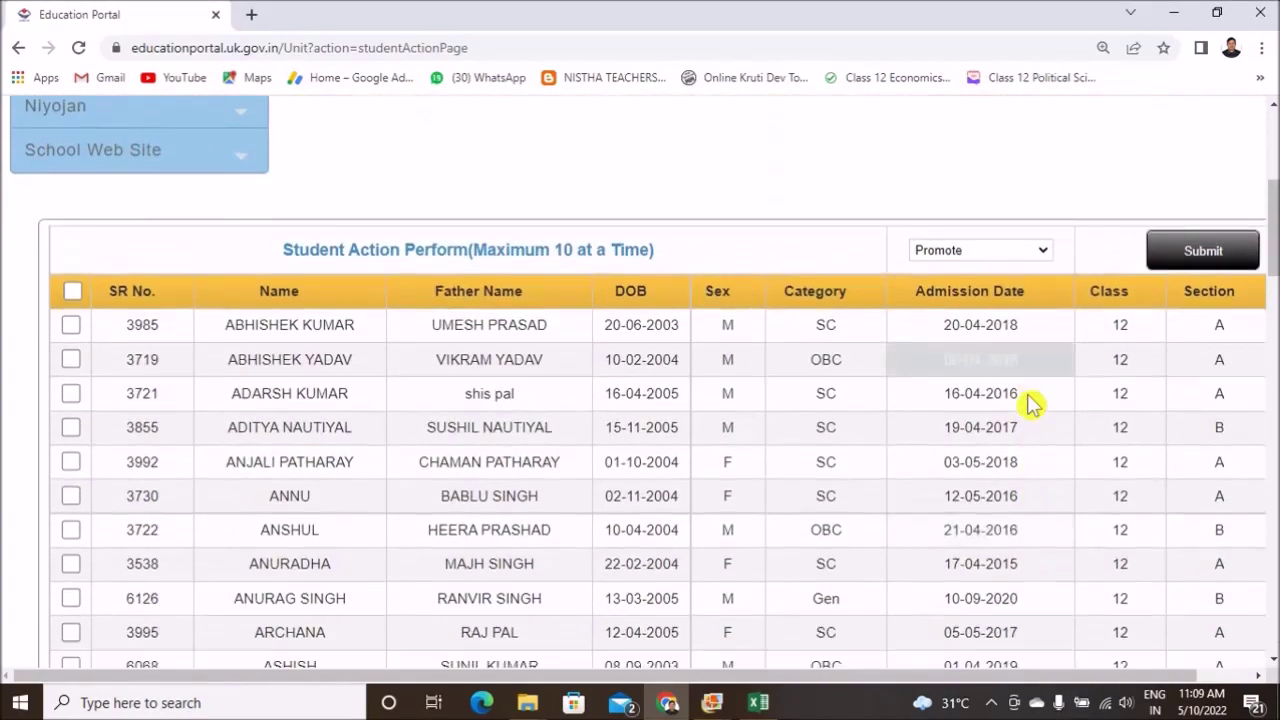
Review the class 12 student list for session 2021-22 and the student actions available for it
scroll(1026, 400, "up", 1)
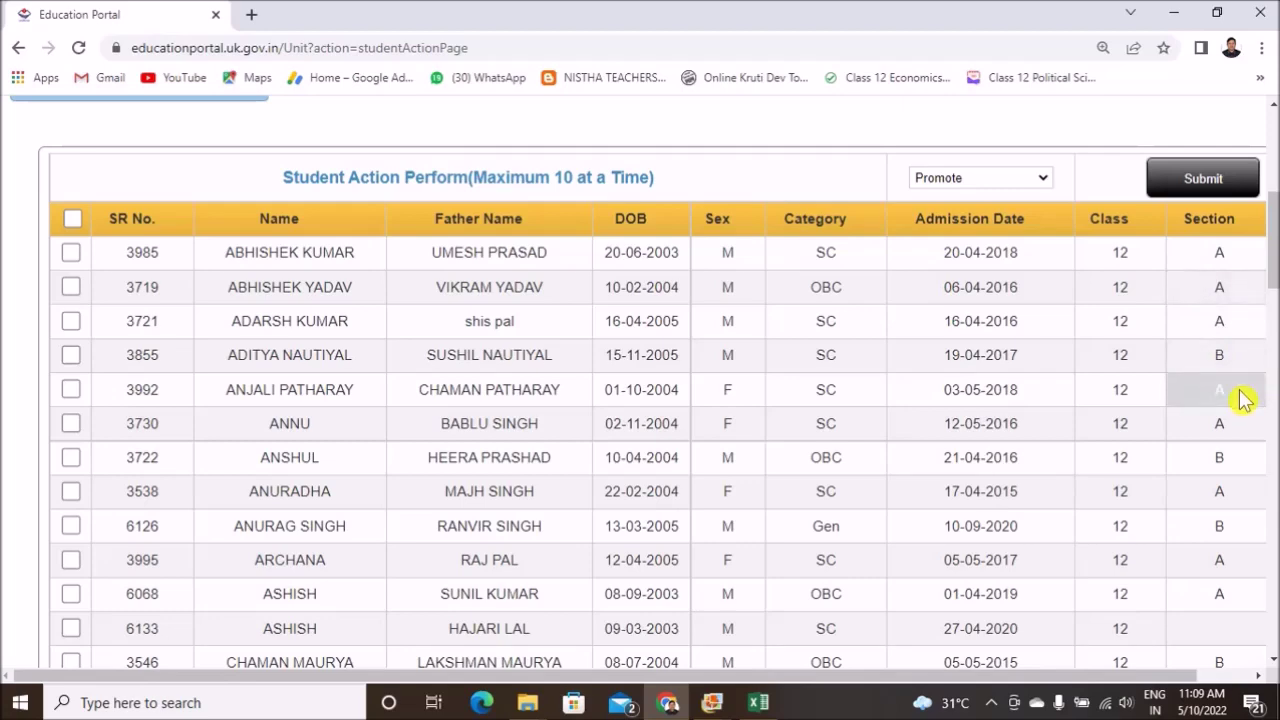
scroll(1242, 397, "up", 2)
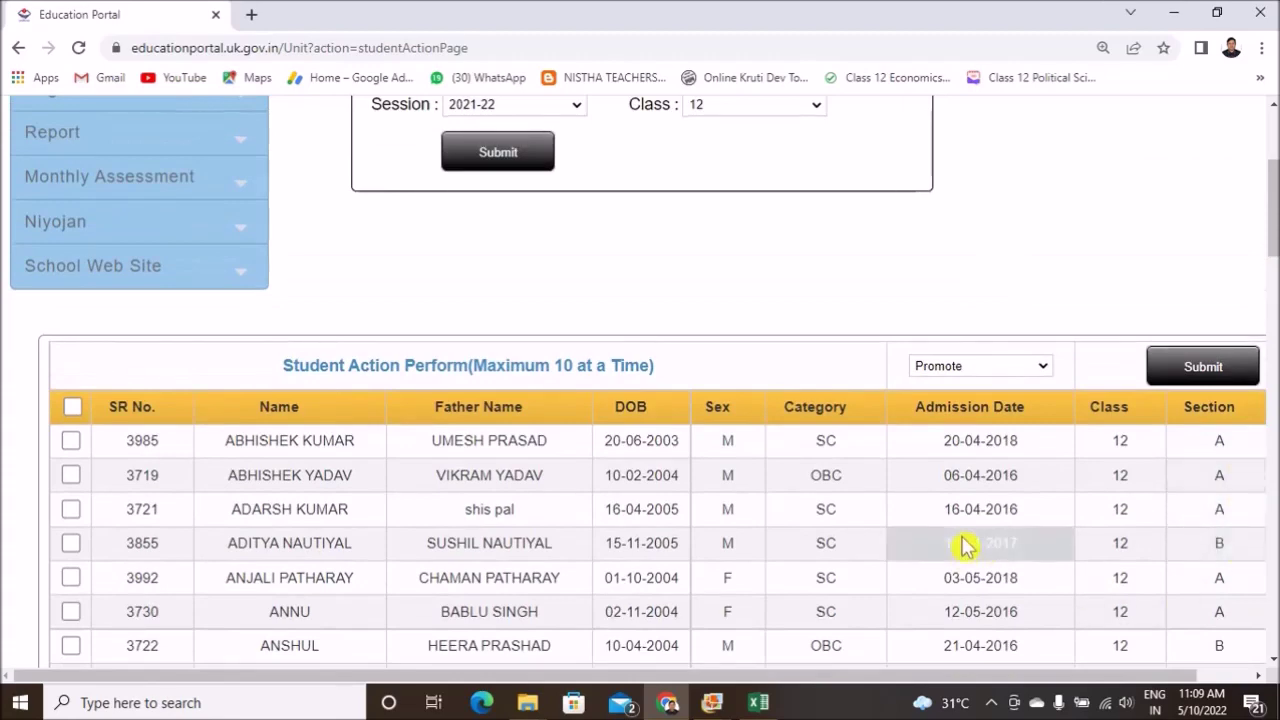
scroll(966, 543, "up", 1)
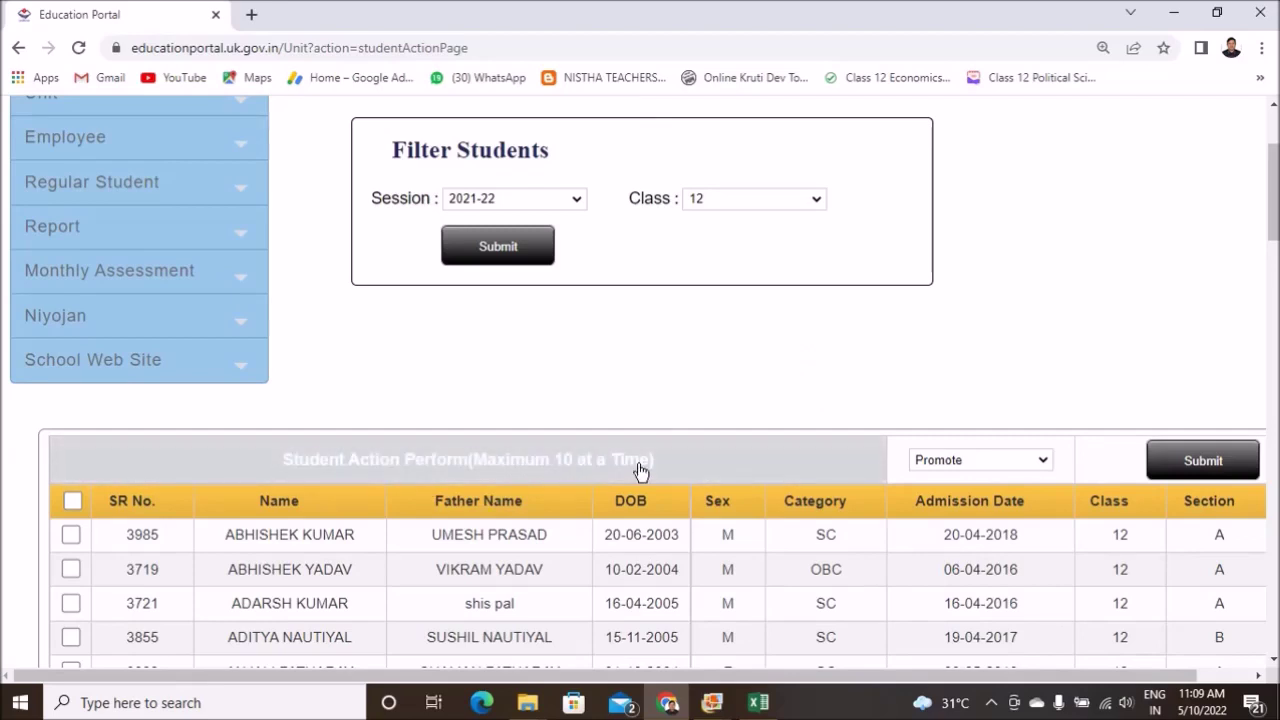
scroll(777, 391, "down", 1)
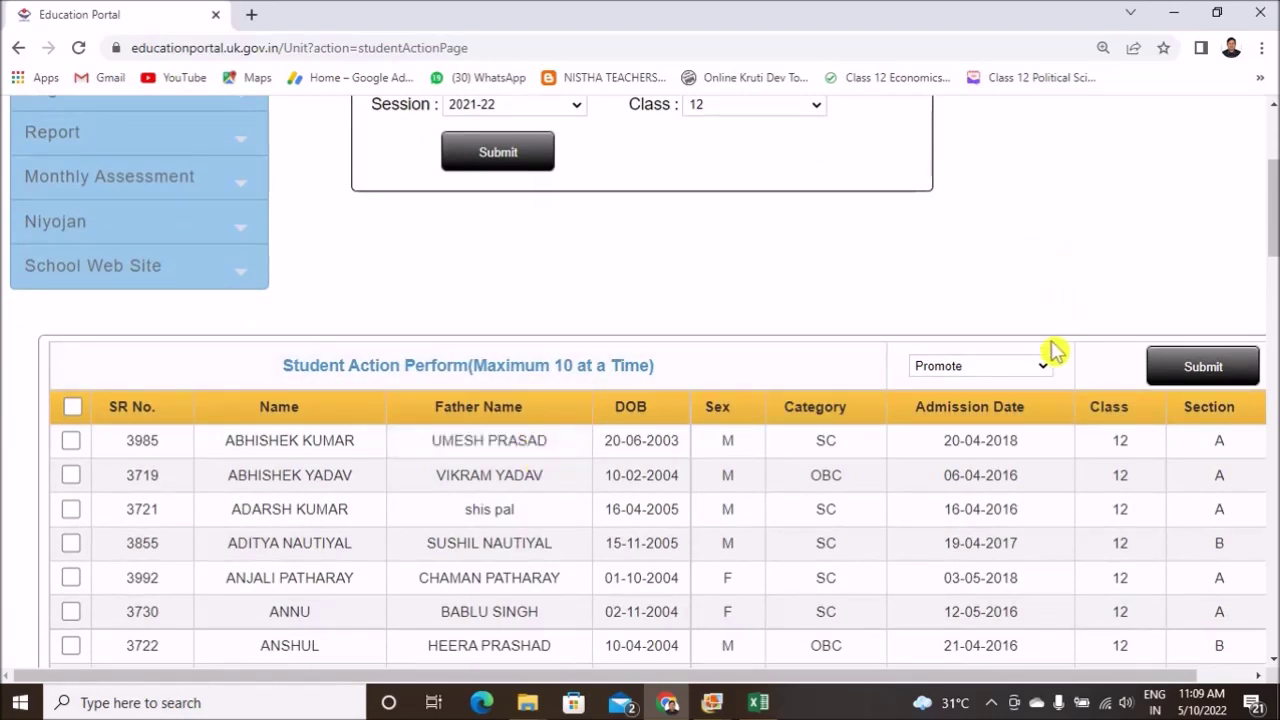
left_click(1042, 370)
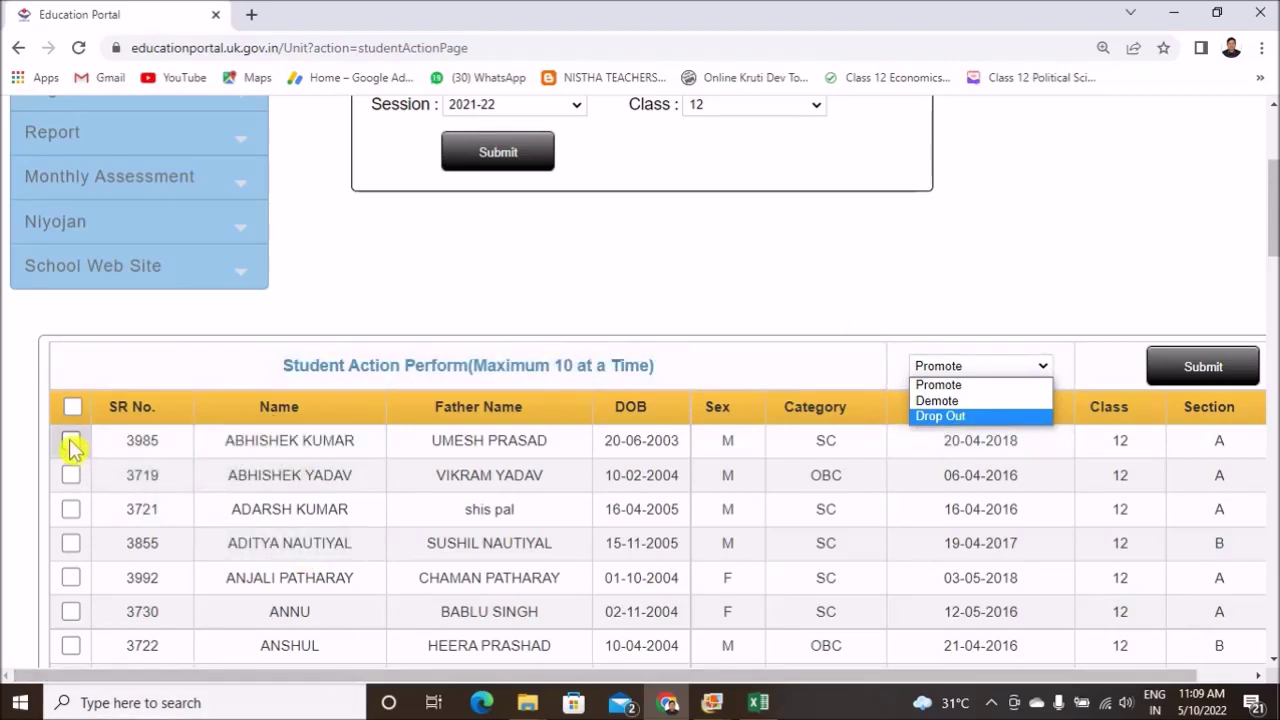
Select the first ten students in the class 12 list and show the actions that can be applied to them
left_click(71, 441)
left_click(70, 475)
left_click(70, 509)
left_click(70, 543)
left_click(70, 577)
left_click(70, 611)
left_click(72, 647)
scroll(160, 605, "down", 1)
left_click(70, 587)
left_click(71, 620)
left_click(70, 654)
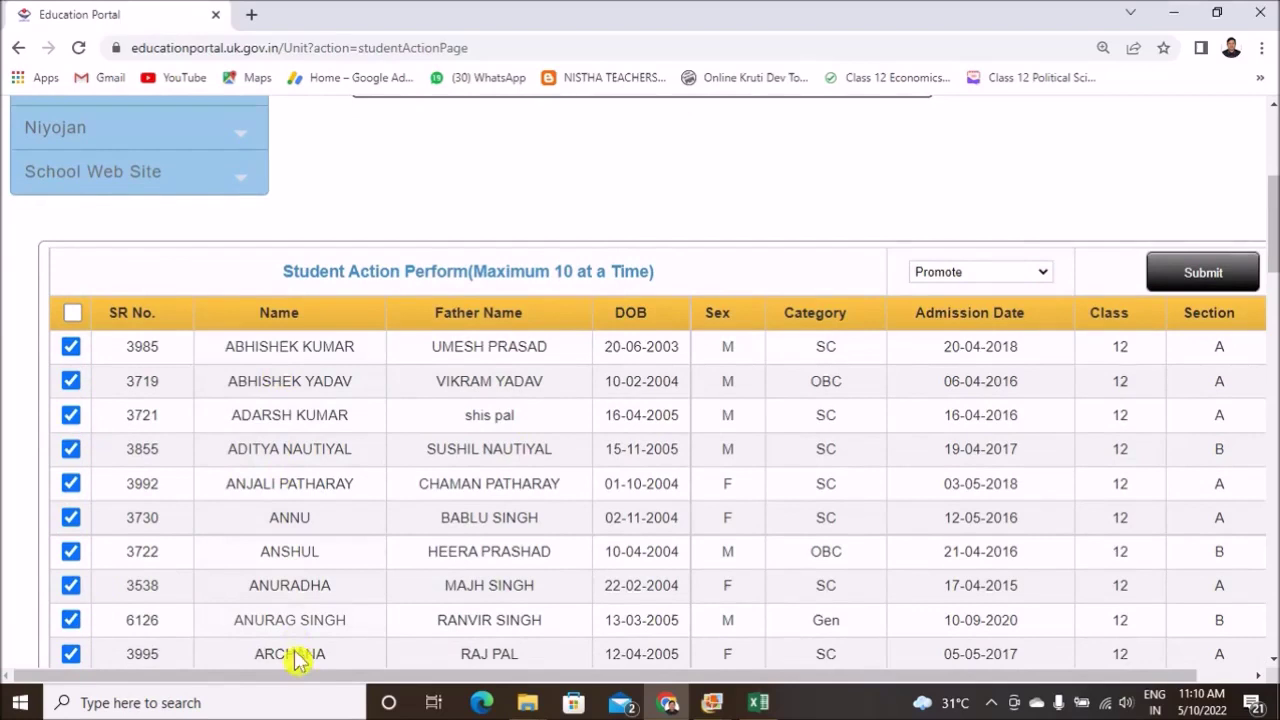
left_click(1042, 273)
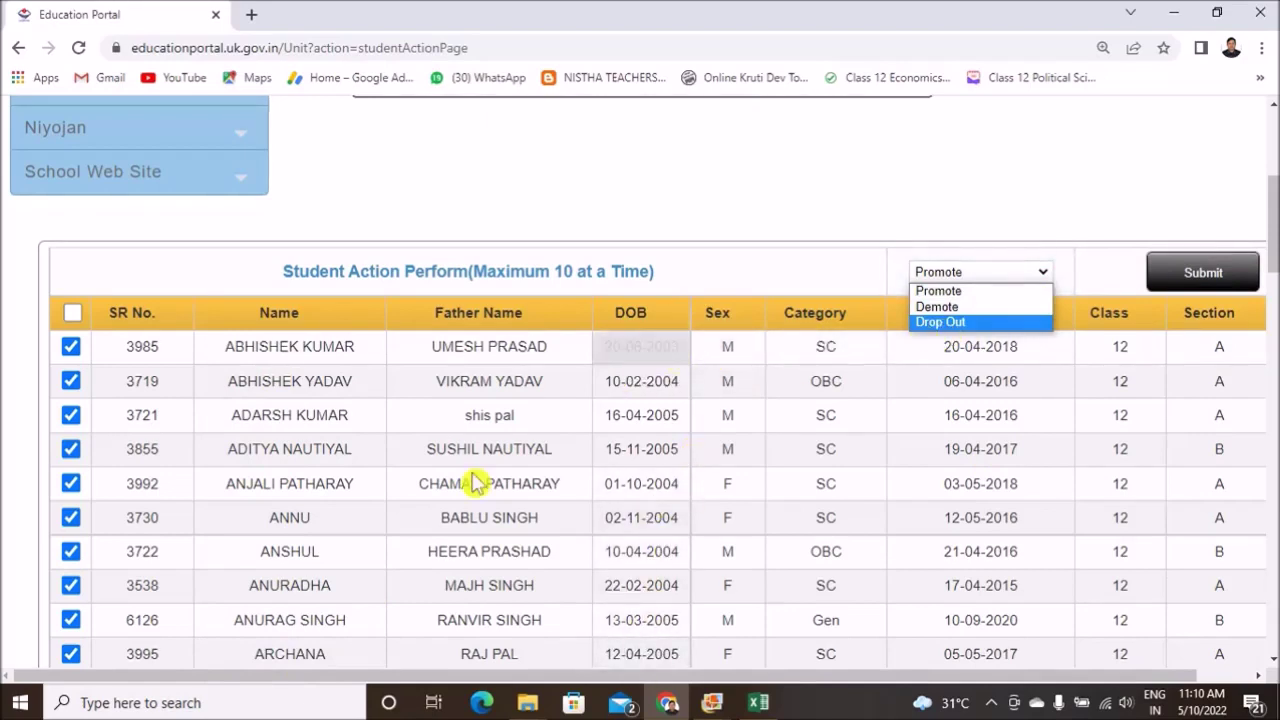
Deselect all ten students in the class 12 list and view the action choices without applying one
left_click(70, 483)
left_click(70, 517)
left_click(70, 551)
left_click(70, 585)
left_click(70, 620)
left_click(70, 654)
left_click(70, 449)
left_click(70, 415)
left_click(70, 381)
left_click(70, 346)
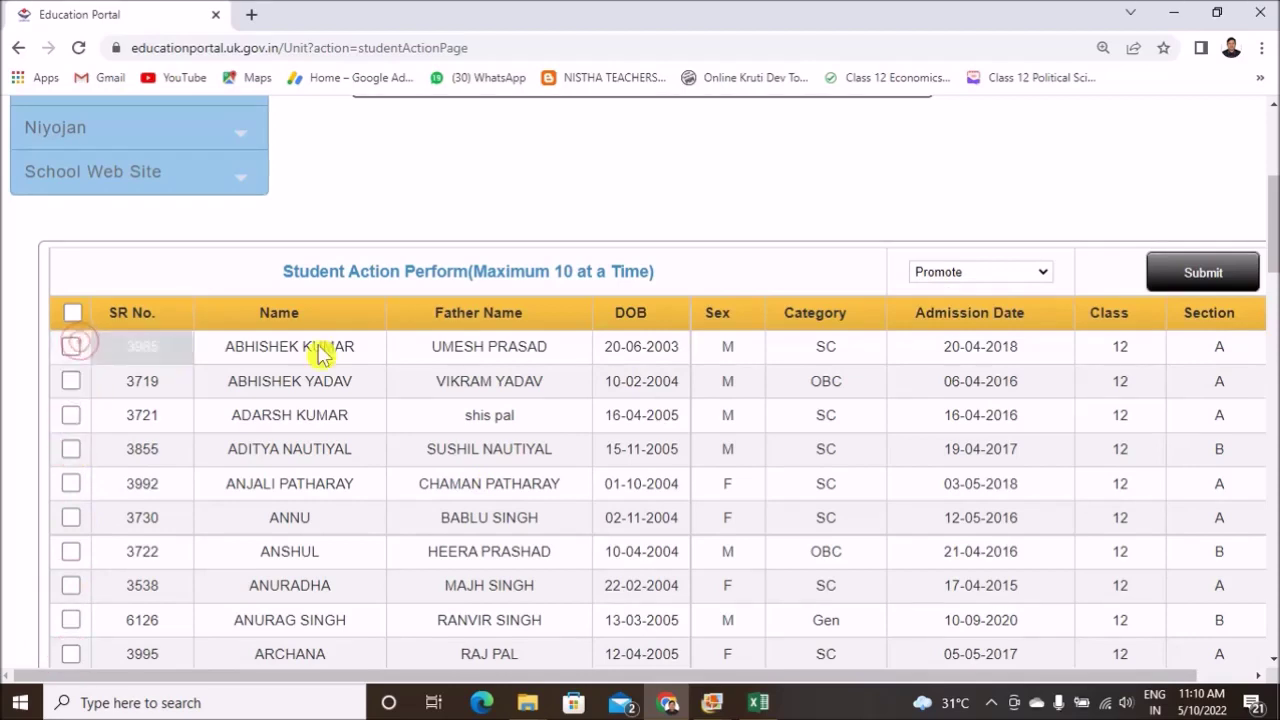
left_click(1043, 279)
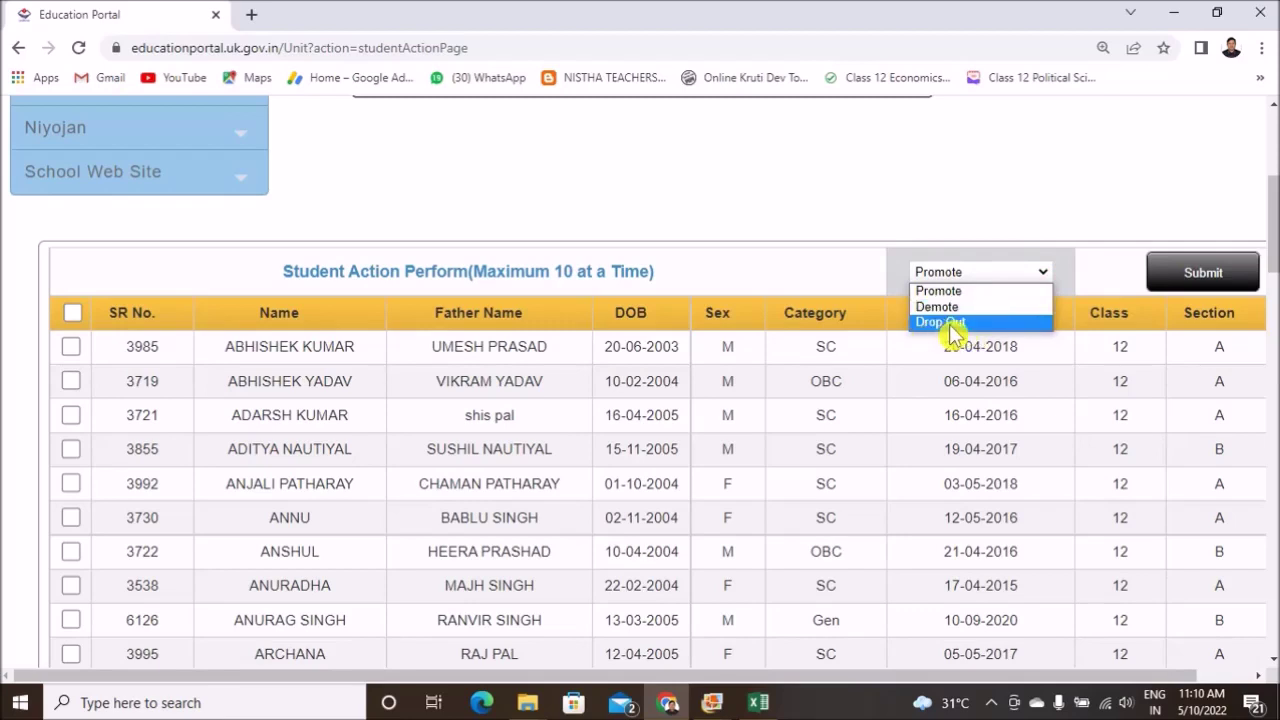
left_click(814, 249)
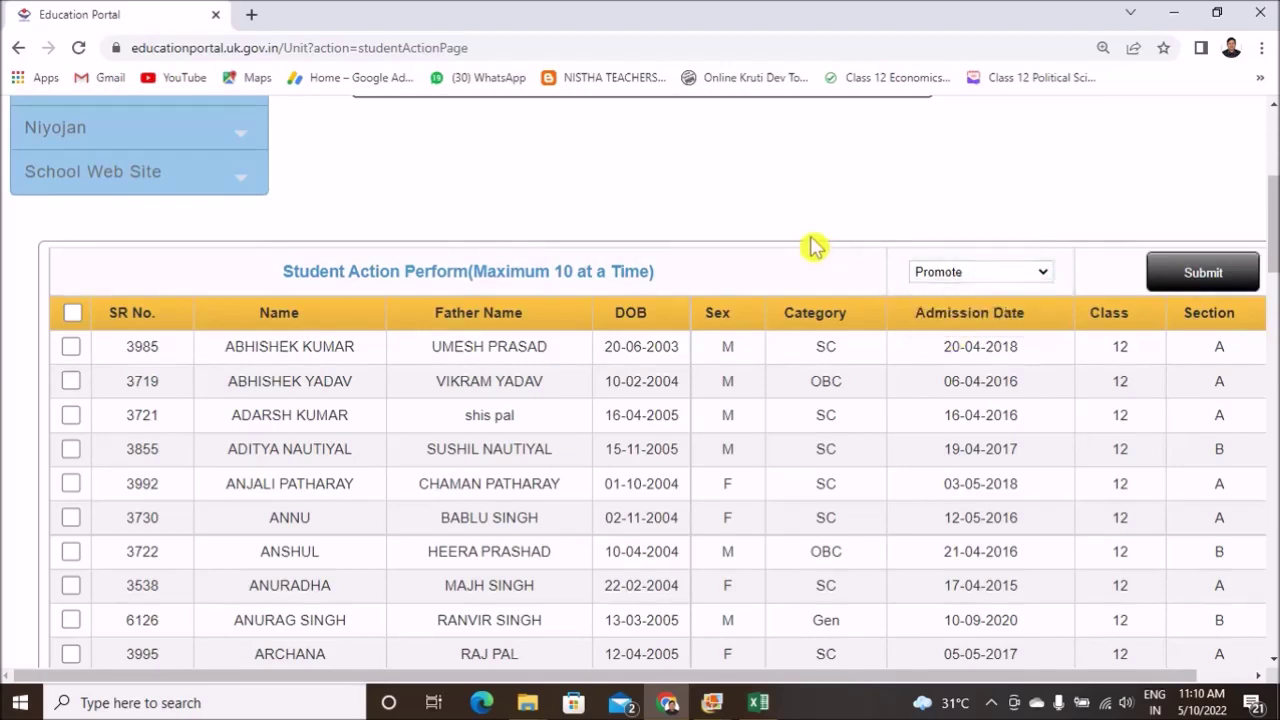
Filter the session 2021-22 students by class 11 and look over the resulting list
scroll(814, 249, "up", 3)
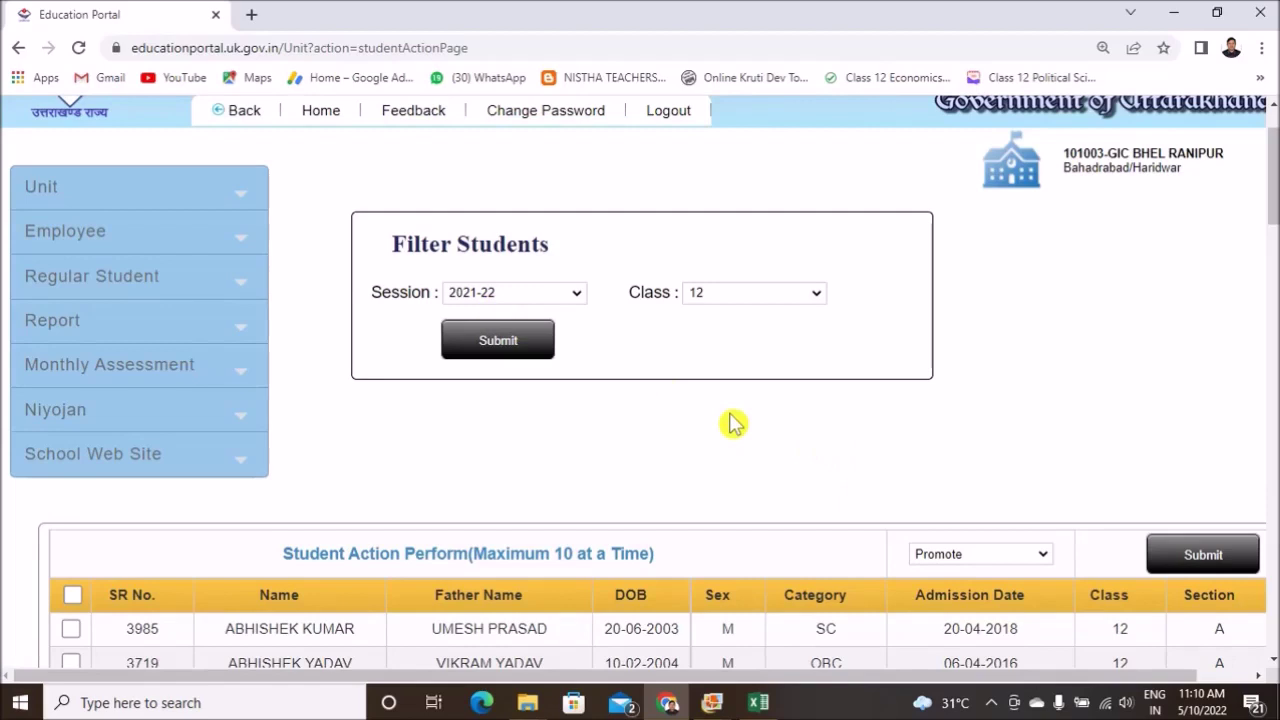
left_click(812, 291)
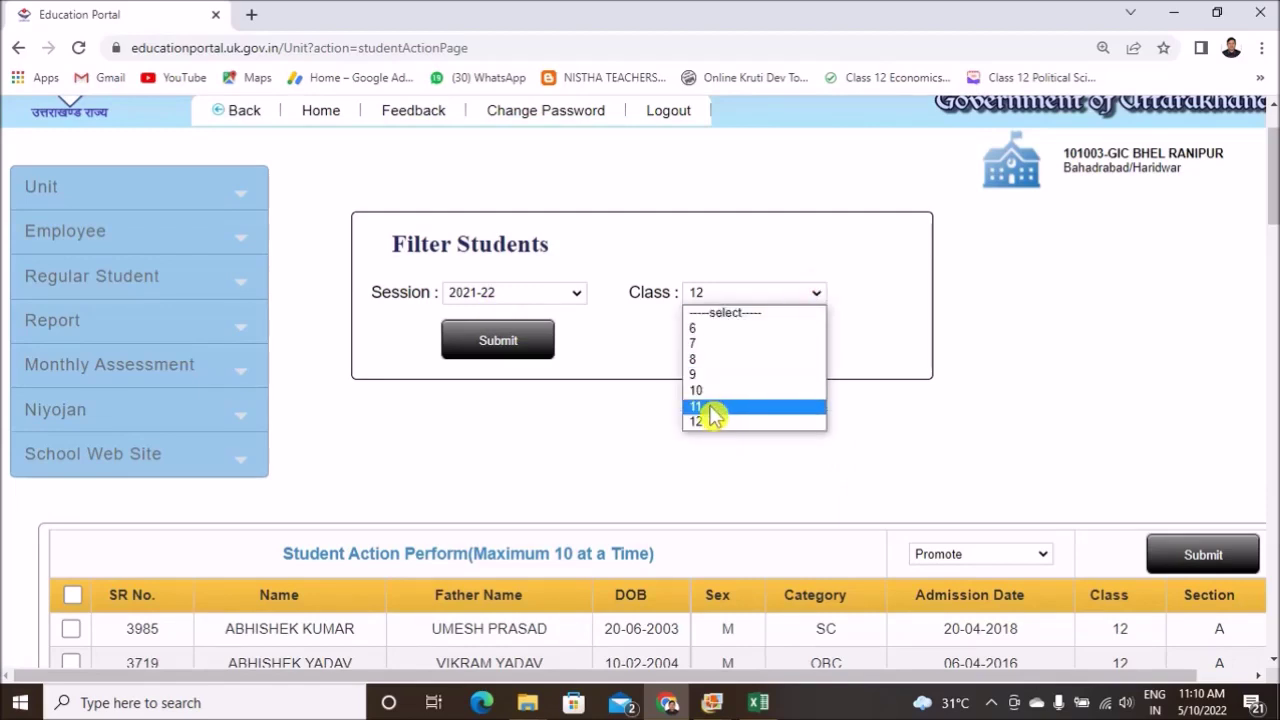
left_click(712, 407)
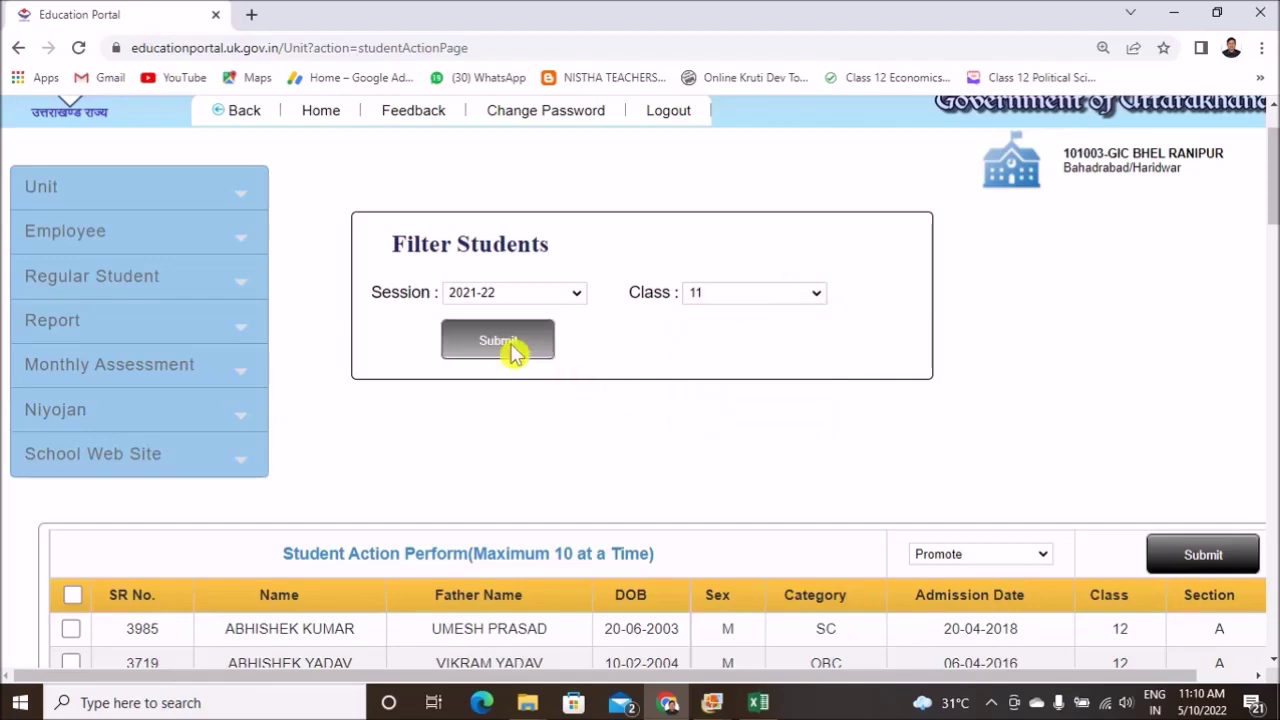
left_click(513, 350)
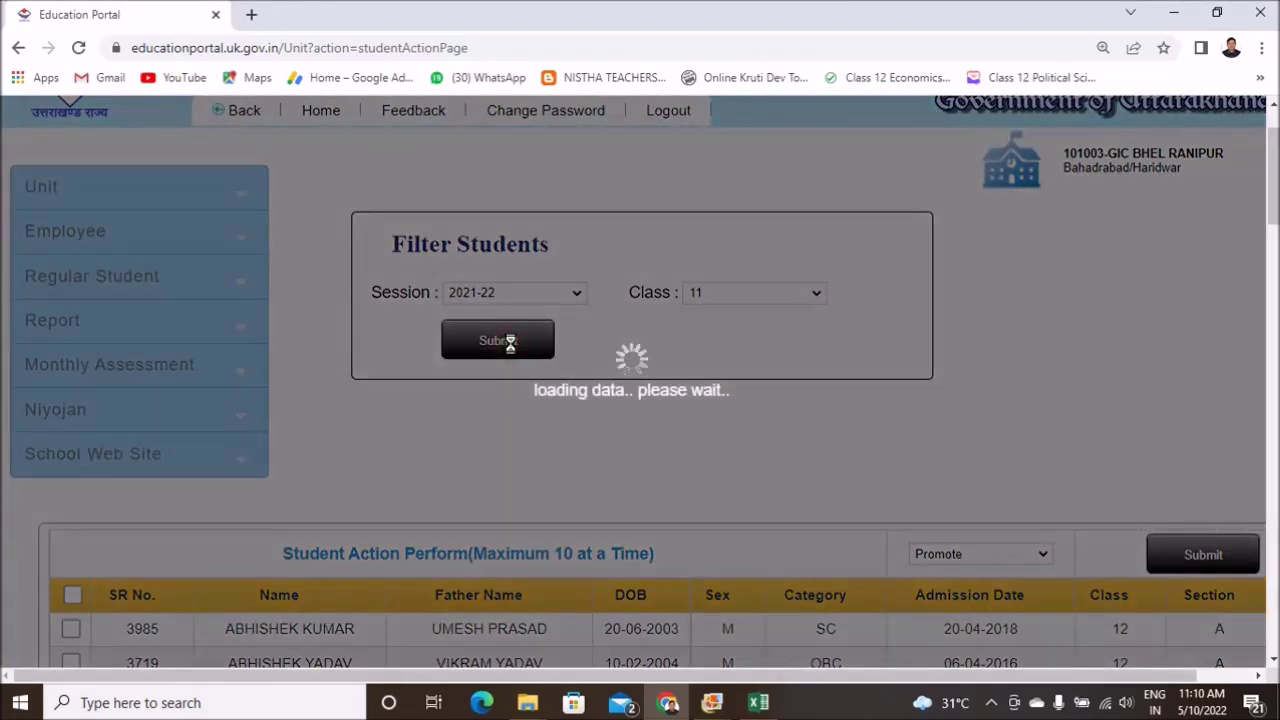
scroll(571, 486, "down", 4)
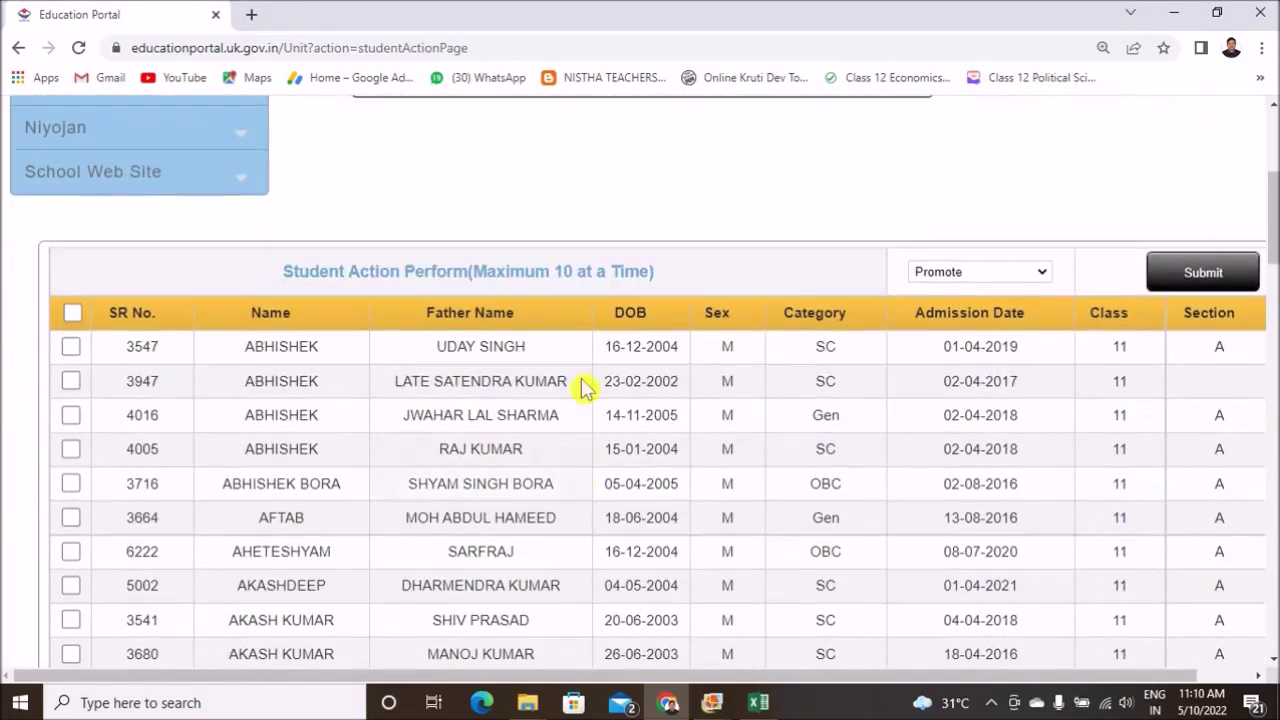
scroll(657, 503, "up", 3)
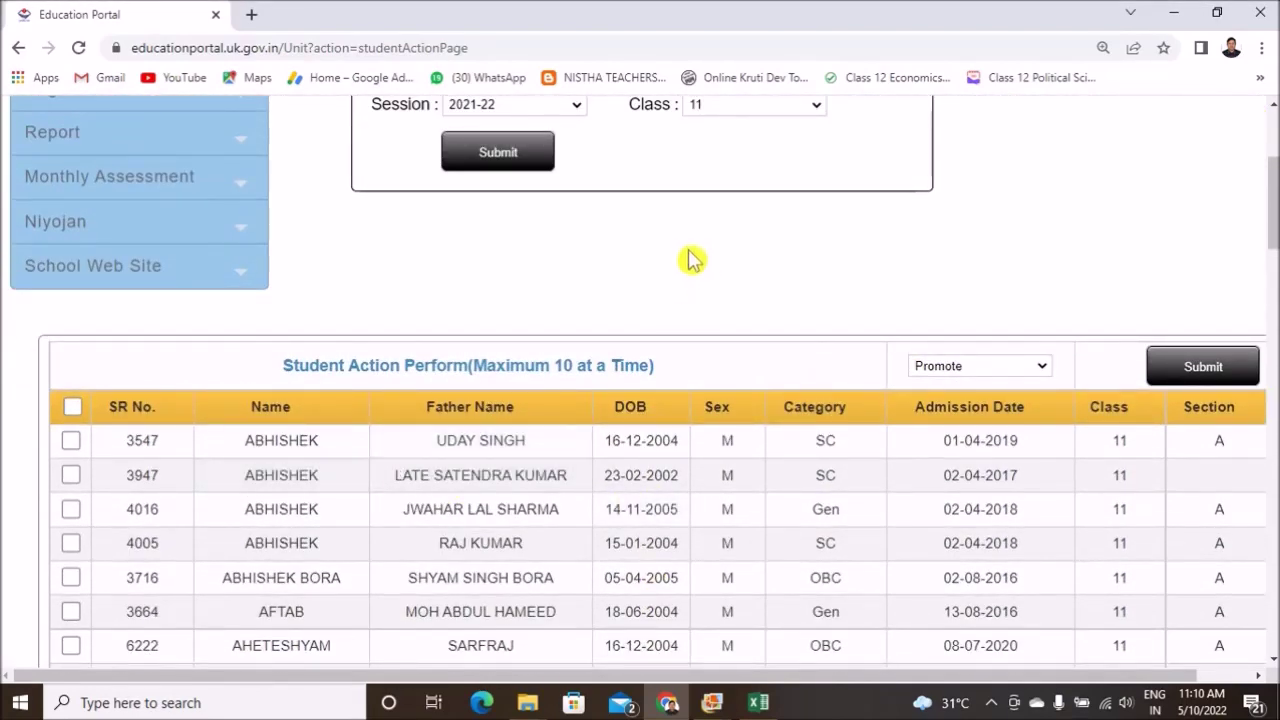
Review the actions available for the class 11 students and the classes offered in the student filter
left_click(1040, 368)
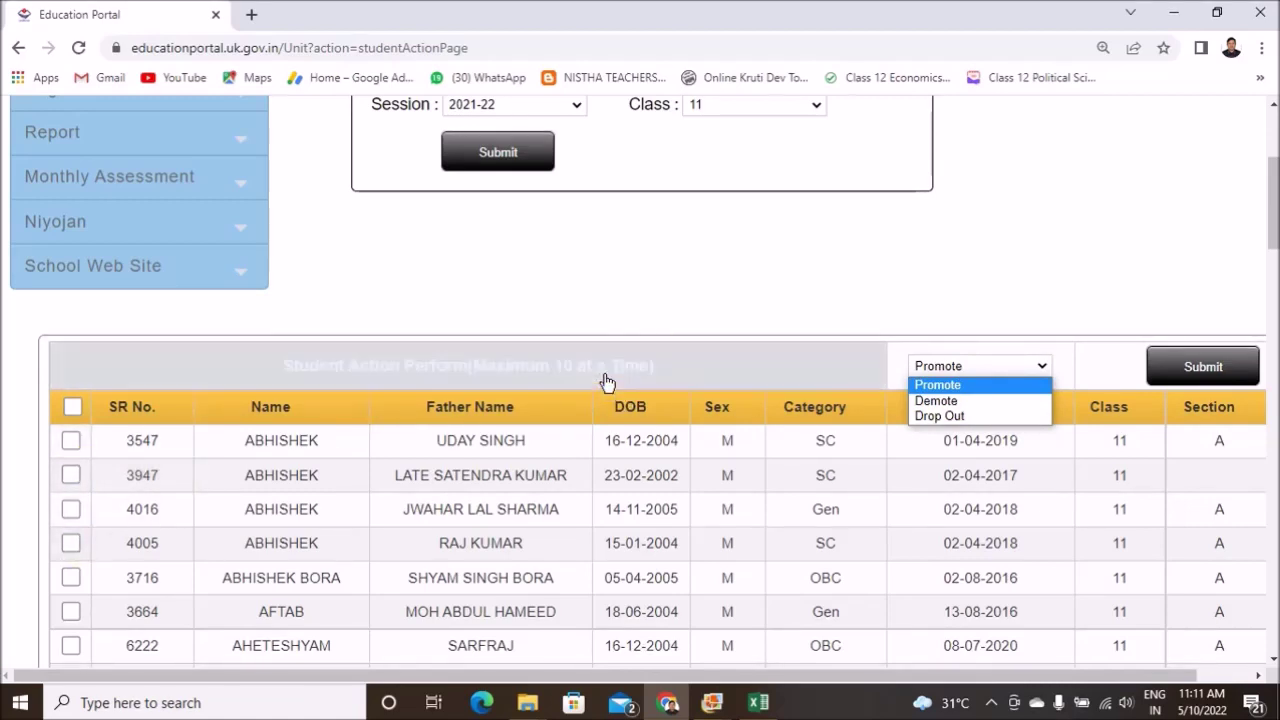
left_click(780, 318)
scroll(778, 318, "up", 1)
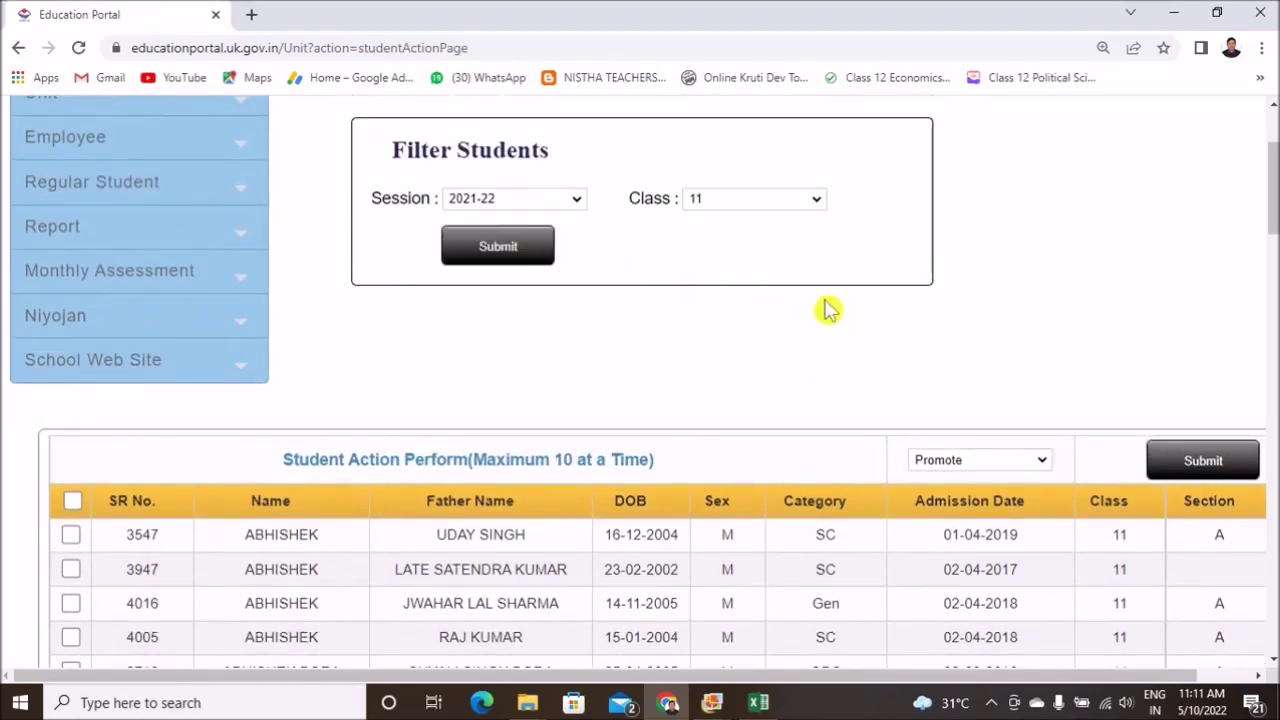
left_click(809, 204)
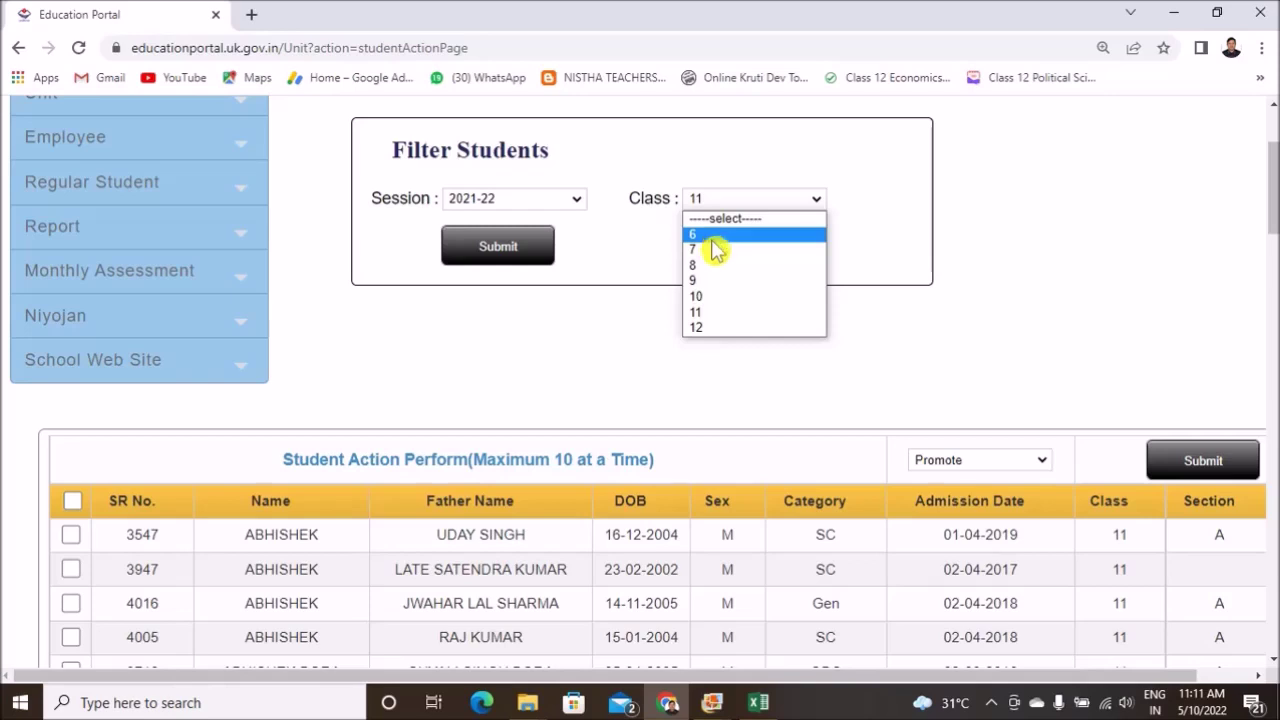
Expand the Regular Student options, read the school cases on the children image in Photo Gallery, and return to the portal
left_click(163, 188)
left_click(163, 188)
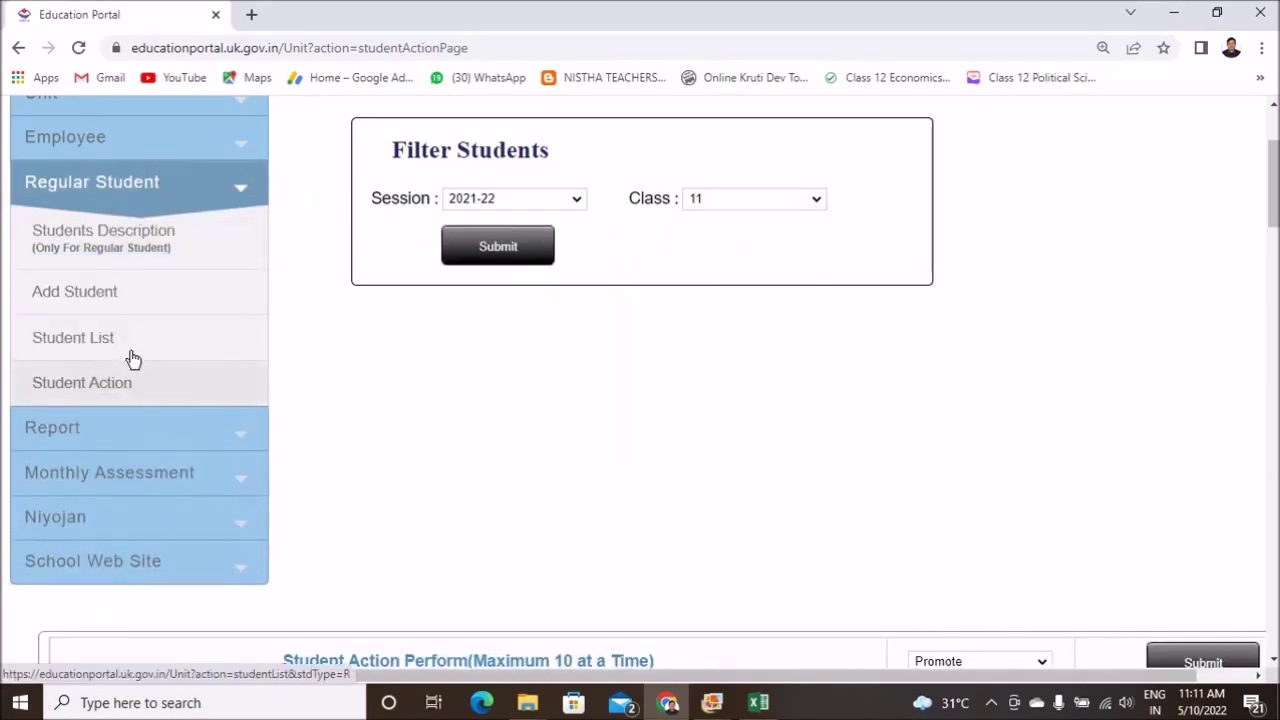
left_click(714, 702)
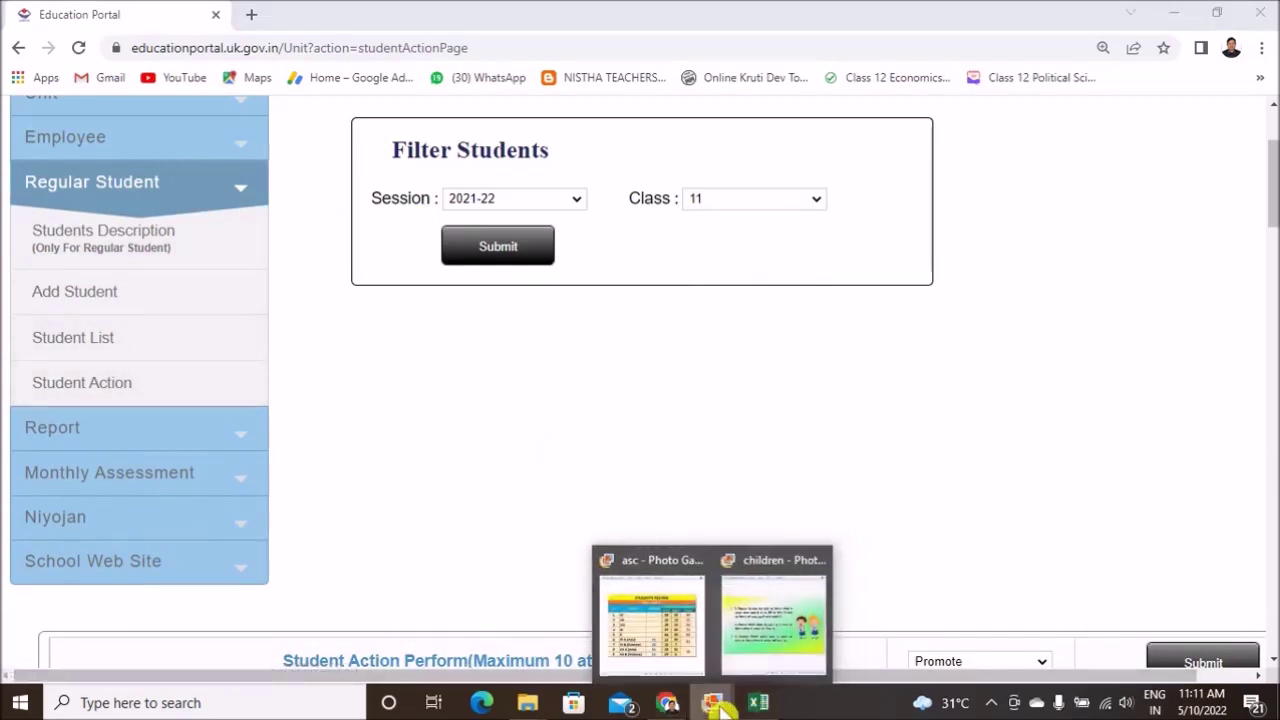
left_click(762, 660)
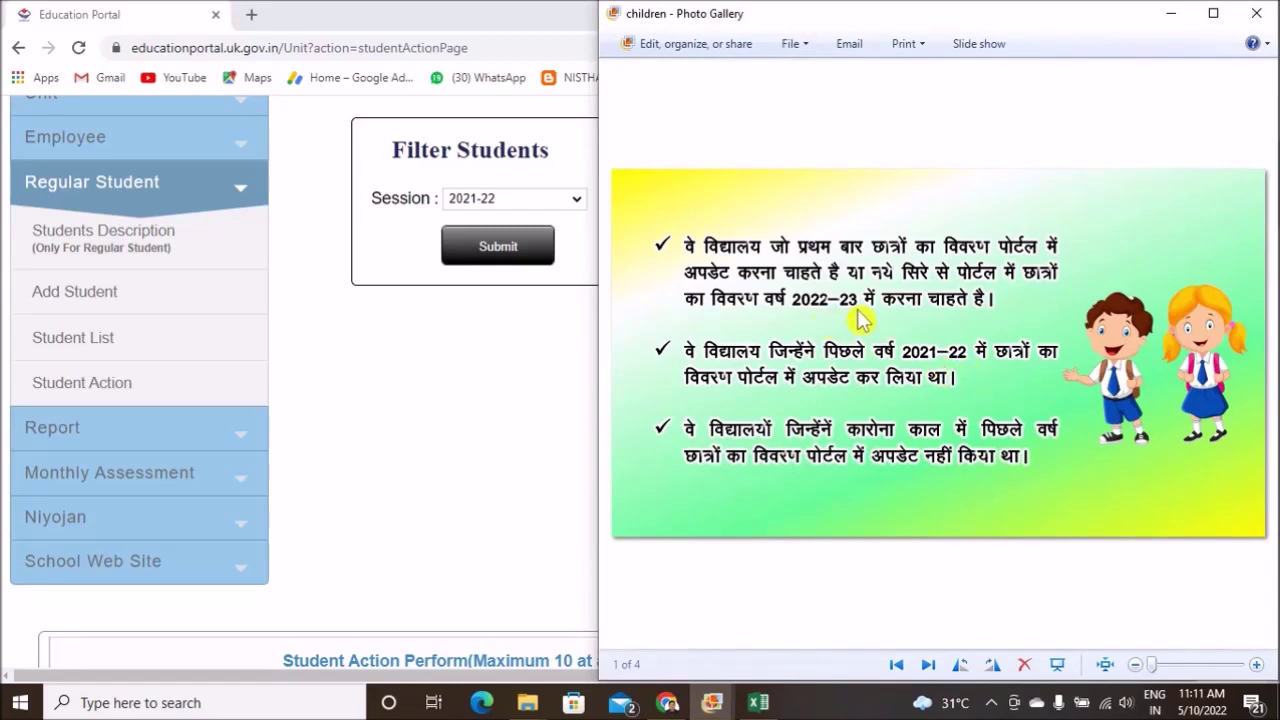
left_click(1174, 20)
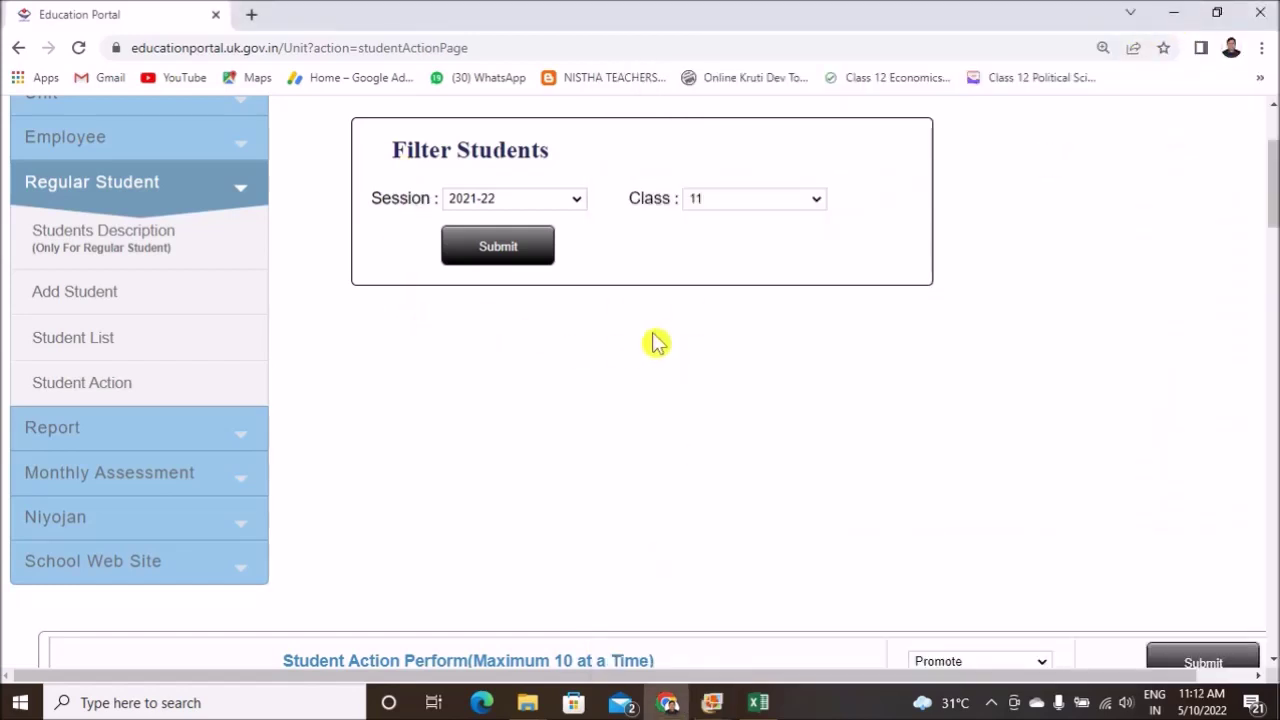
Filter the students by session 2020-21 and class 12 and check the student list
left_click(578, 200)
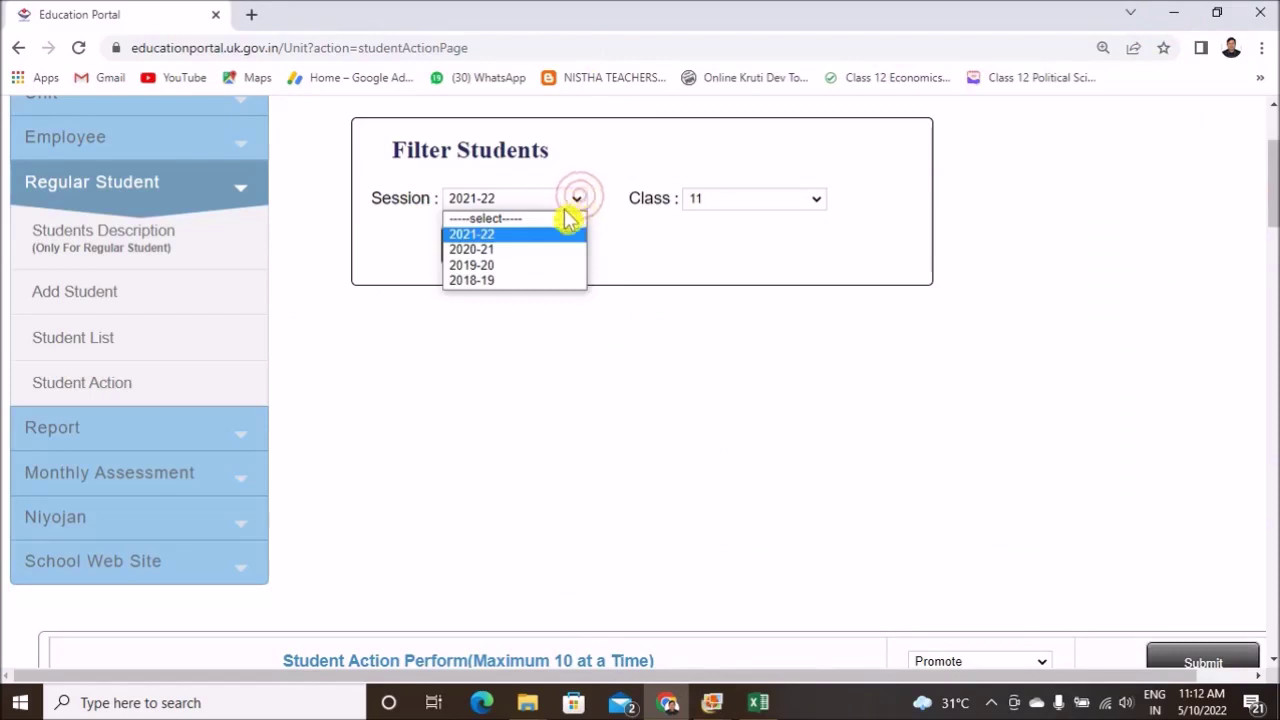
left_click(481, 252)
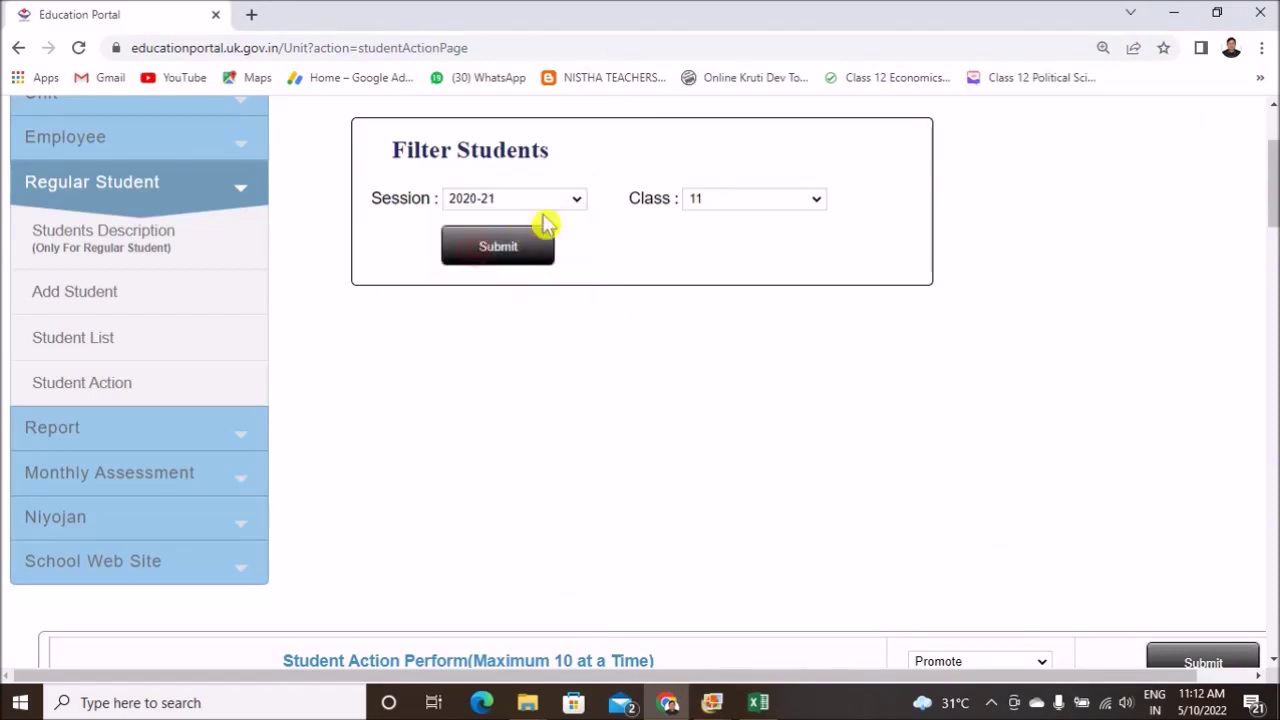
left_click(816, 201)
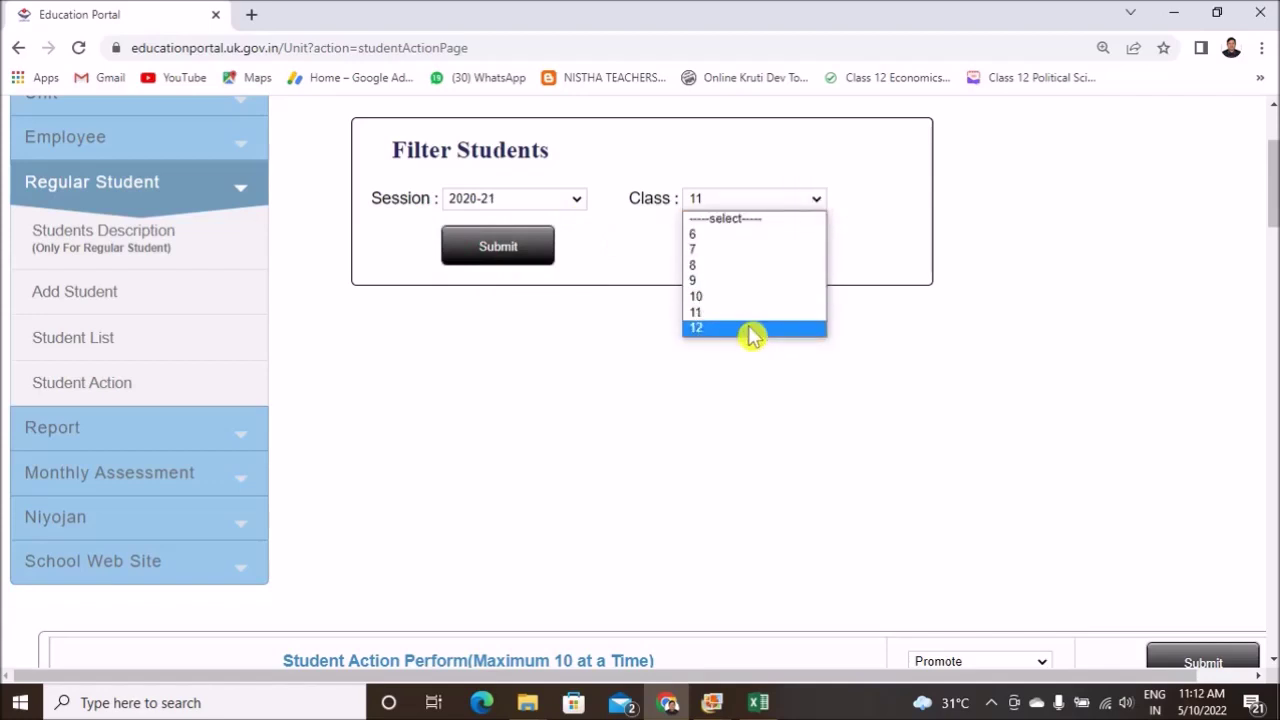
left_click(748, 329)
left_click(528, 256)
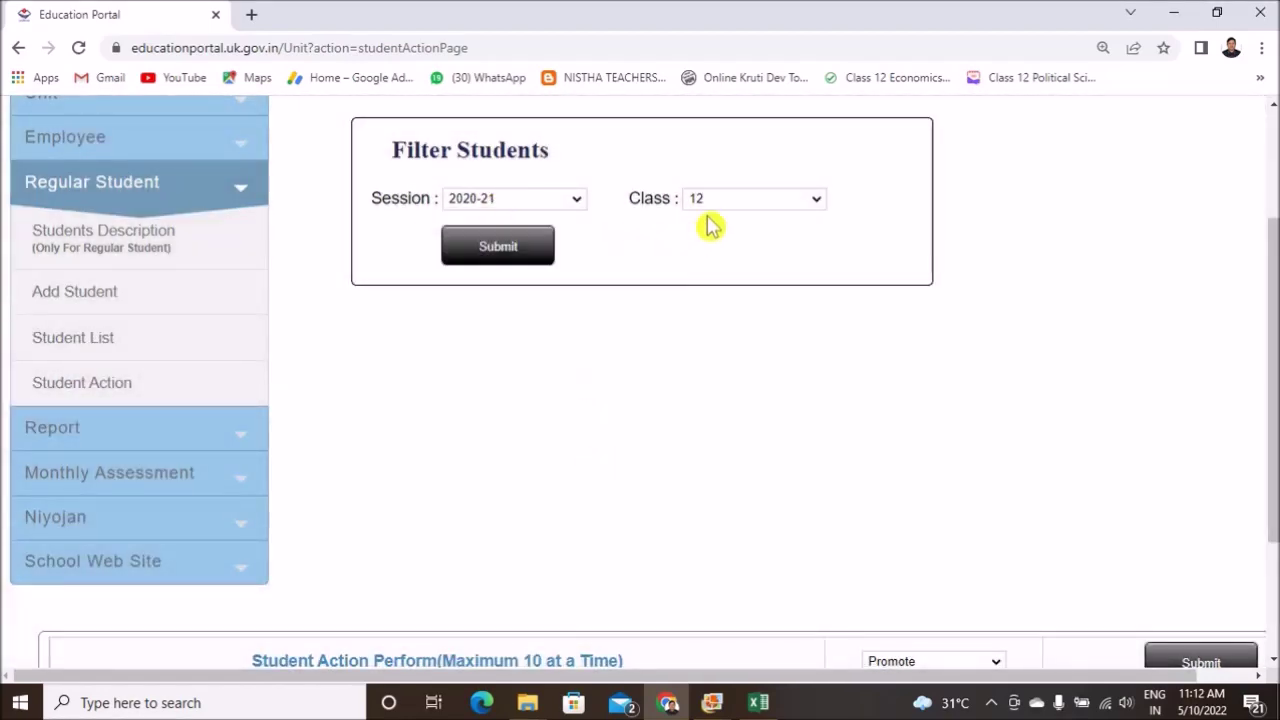
scroll(700, 417, "down", 2)
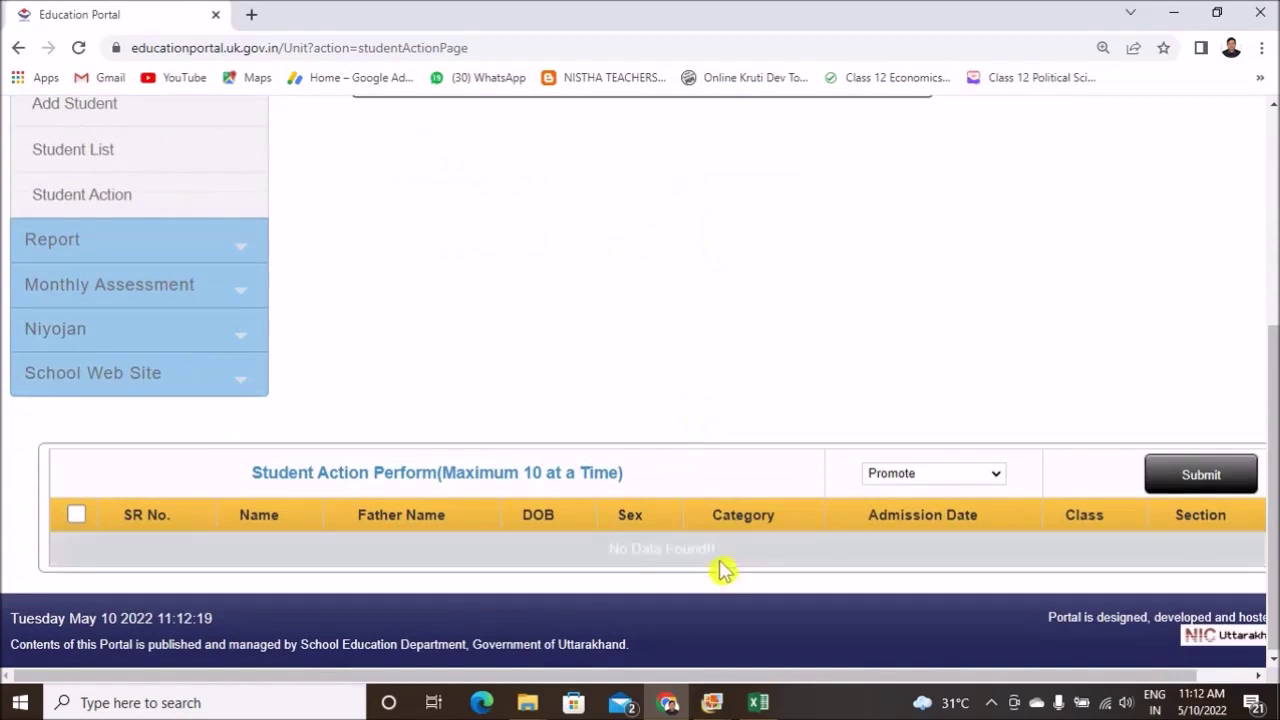
scroll(709, 537, "up", 2)
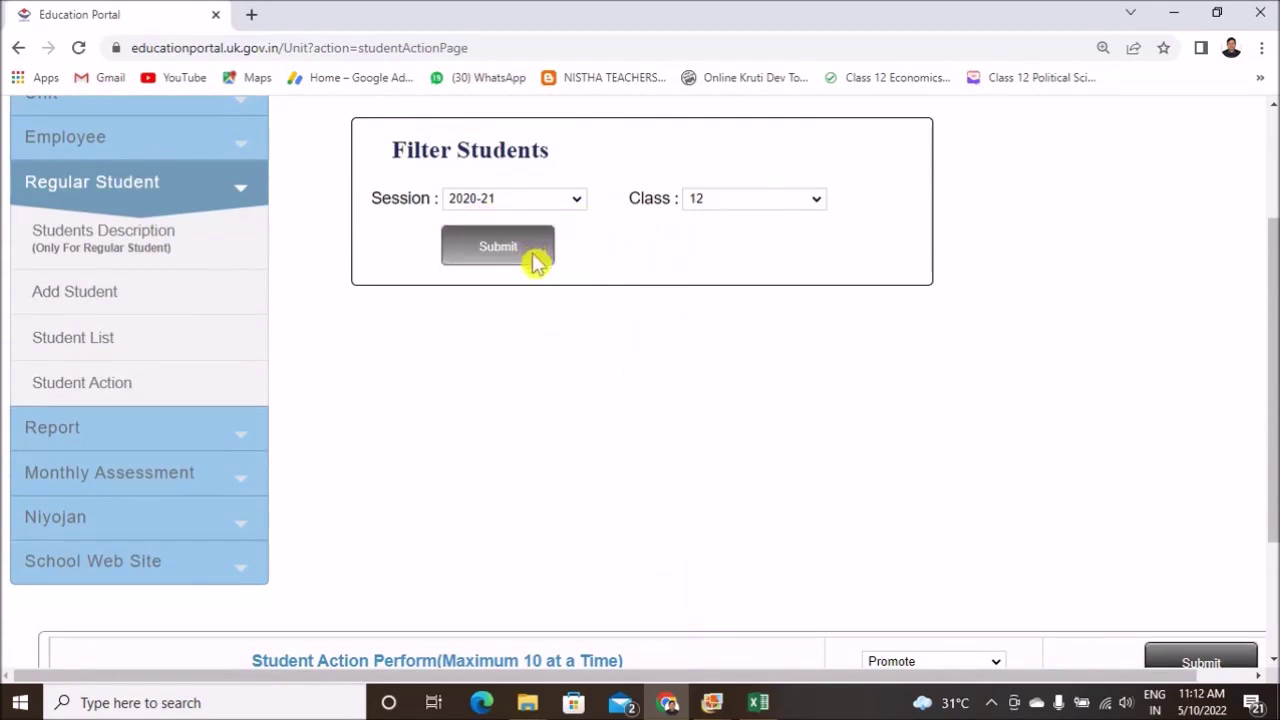
scroll(680, 409, "down", 2)
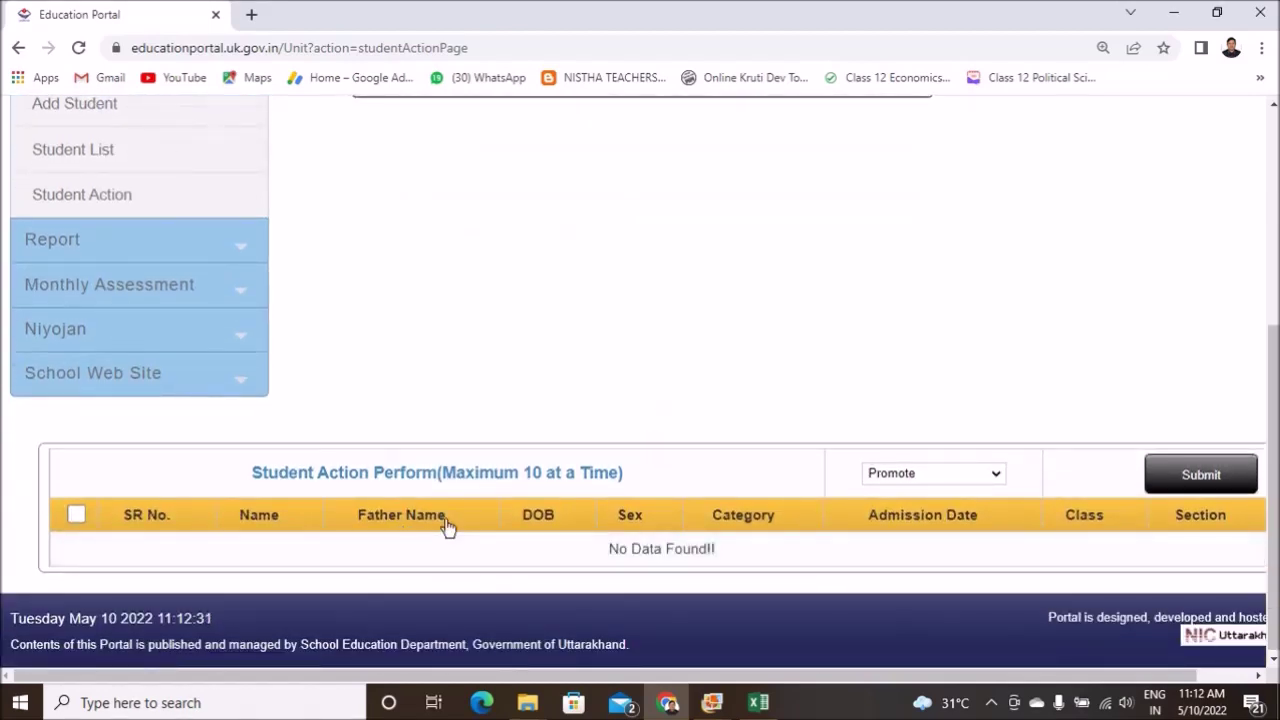
Review the student actions for the session 2020-21 class 12 list and choose Promote
left_click(995, 478)
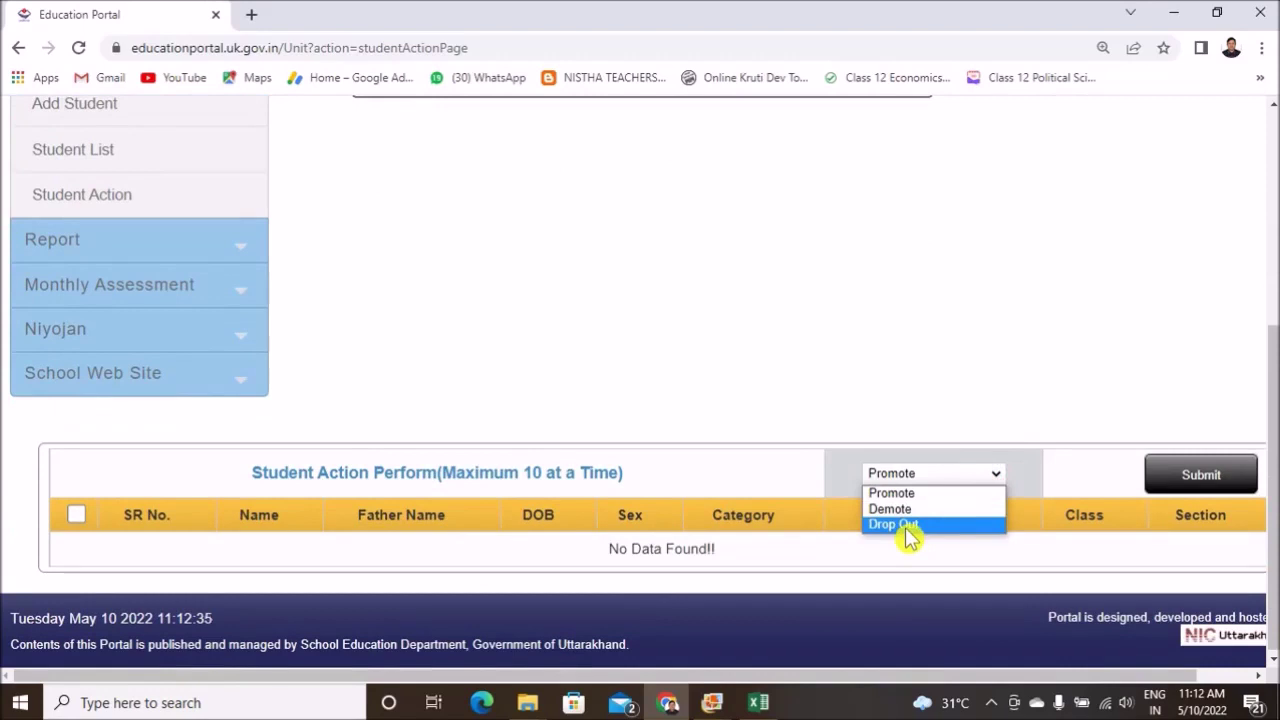
left_click(886, 492)
scroll(751, 346, "up", 2)
Change the class filter for session 2020-21 to 11 and then 10, and check the student action area
left_click(812, 200)
left_click(750, 314)
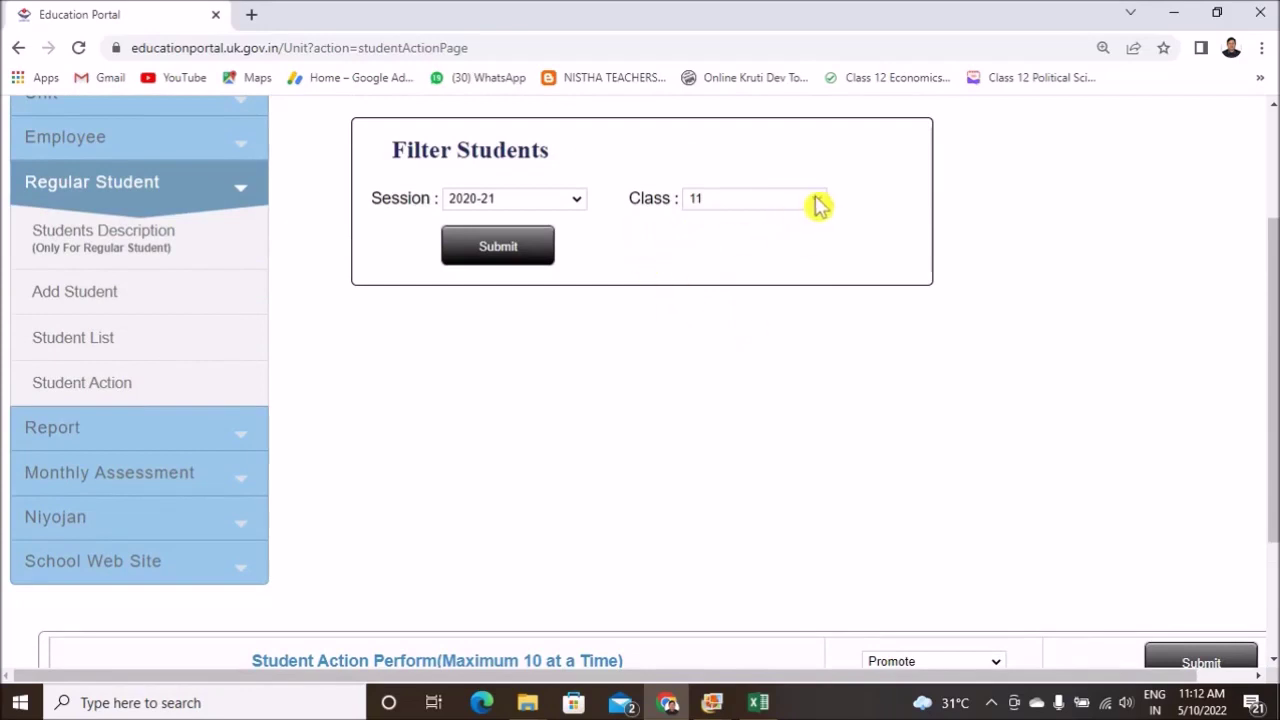
left_click(815, 199)
left_click(733, 296)
scroll(743, 330, "down", 3)
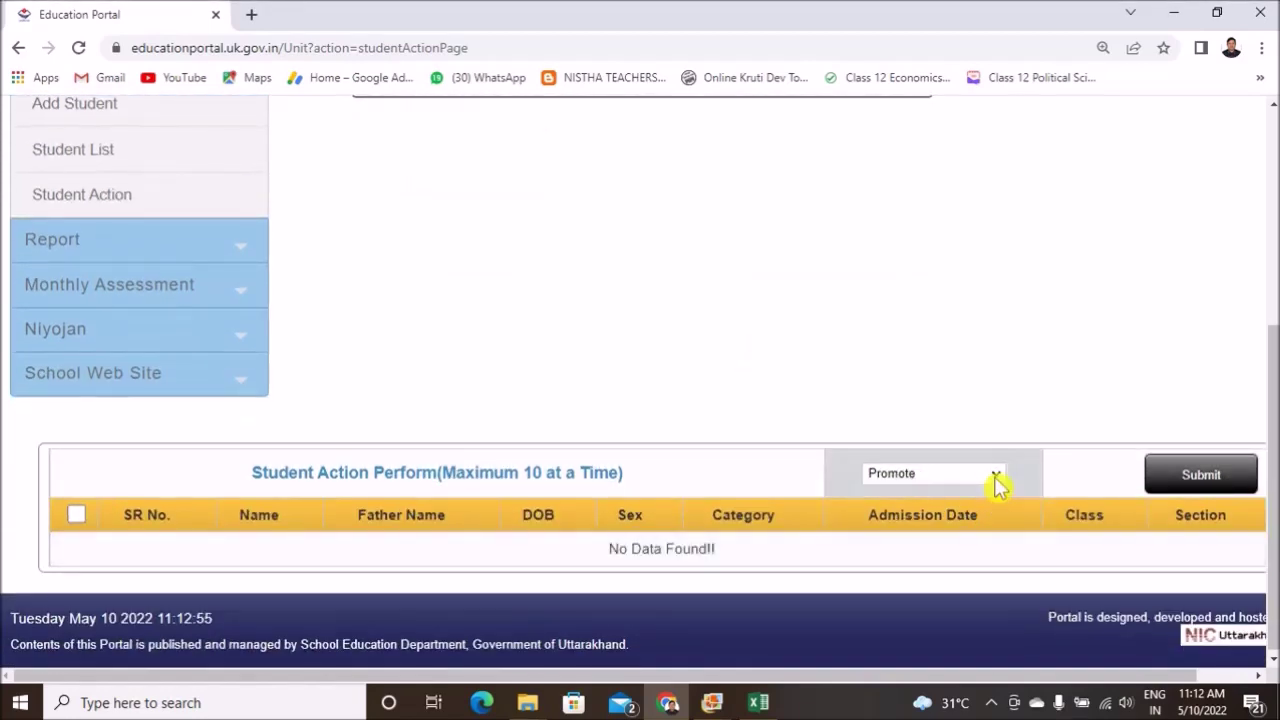
Open the Students Description page for regular students
scroll(823, 343, "up", 2)
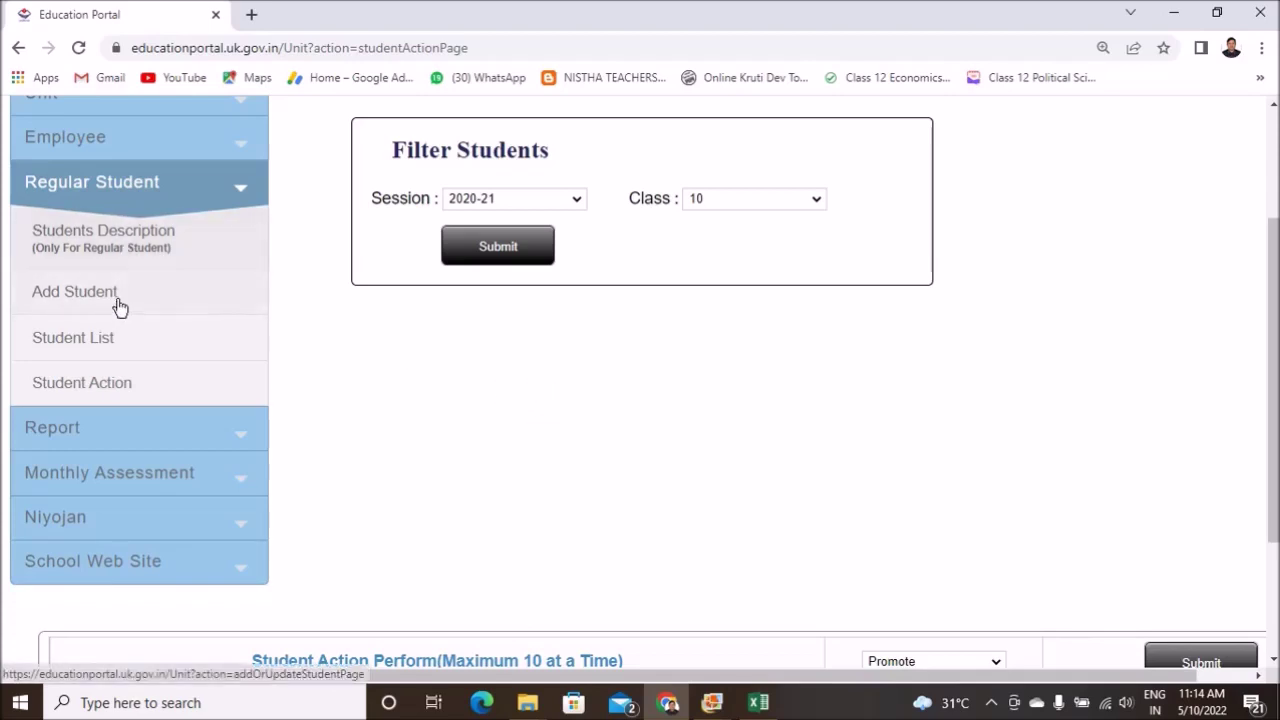
left_click(136, 248)
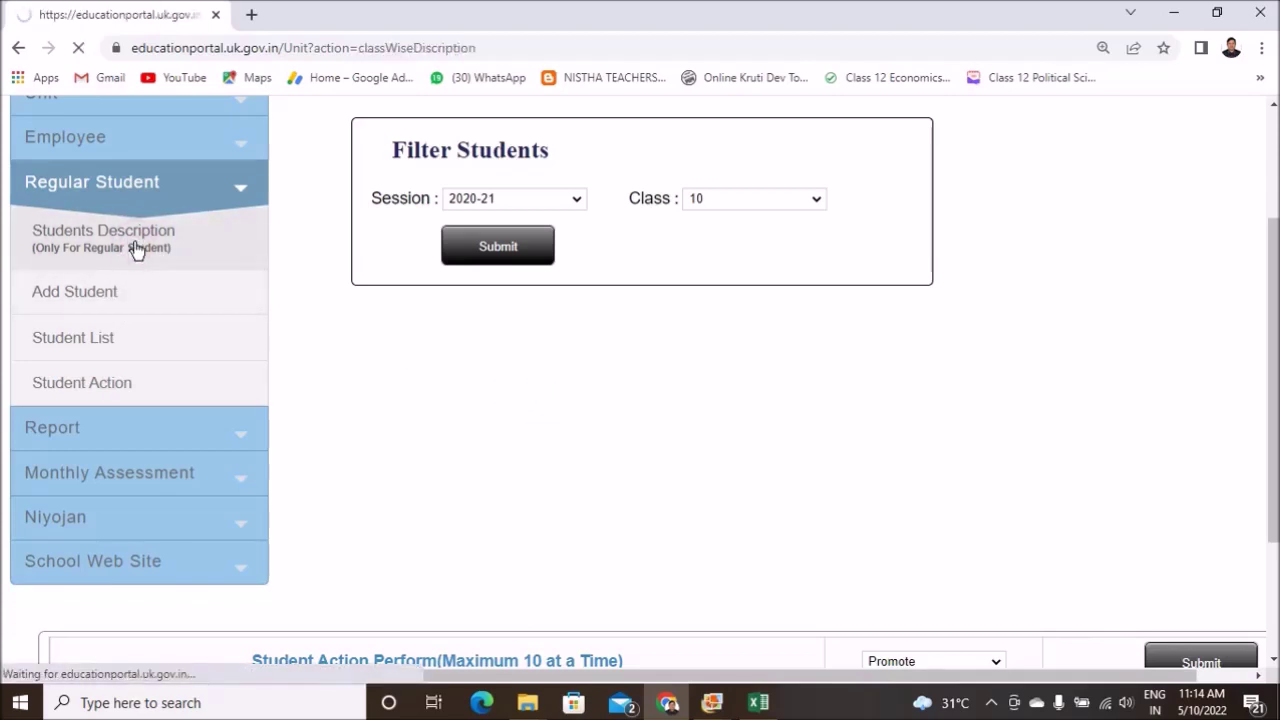